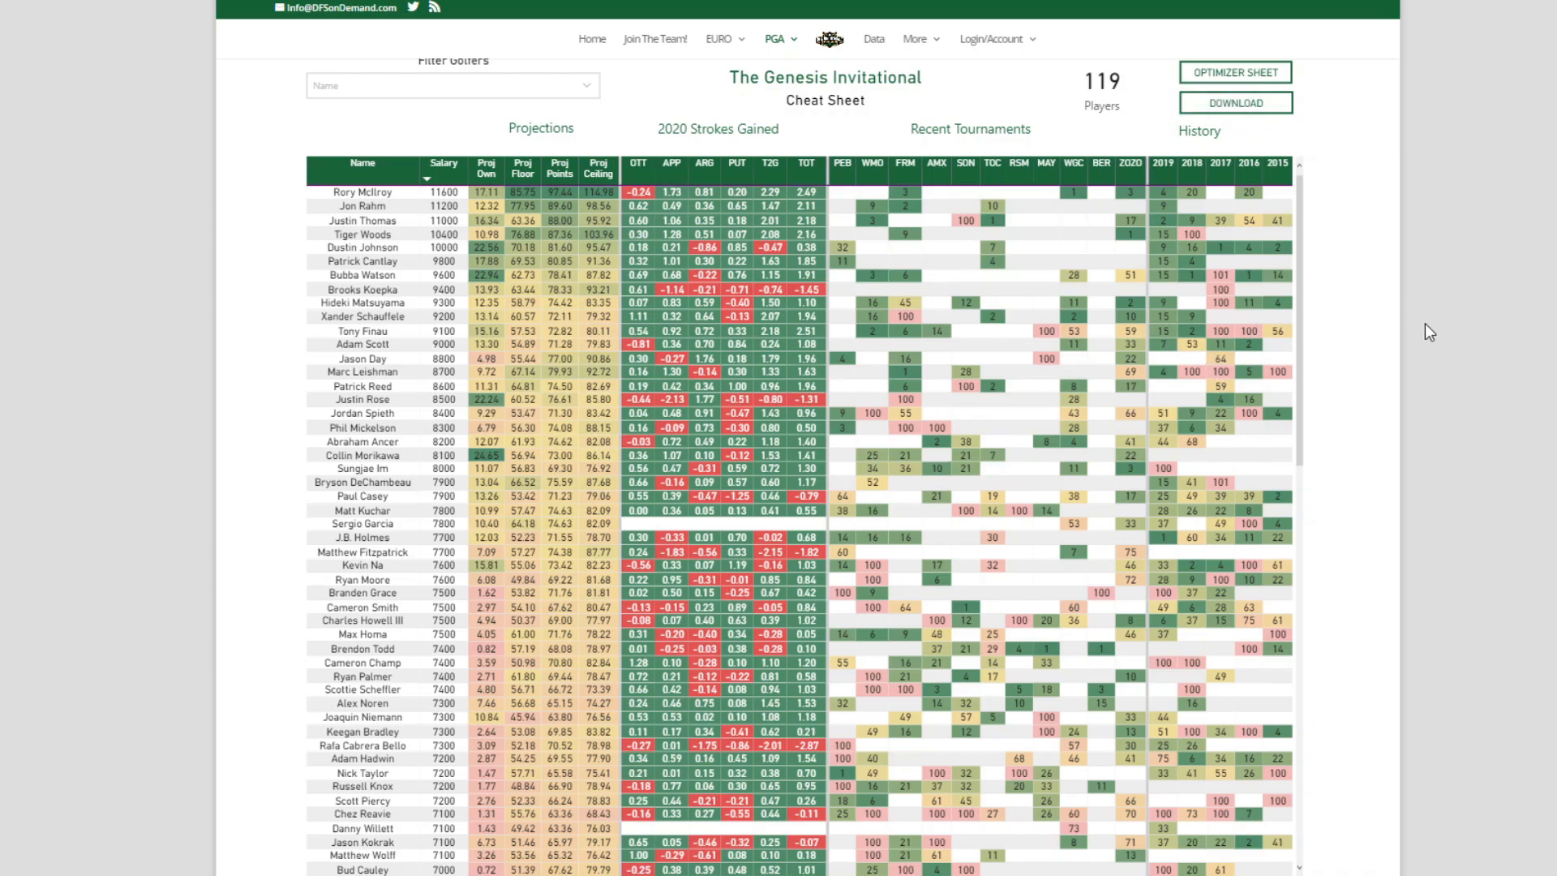
Download the optimizer sheet for The Genesis Invitational from the cheat sheet page and open it in Excel.
scroll(1425, 321, up, 1)
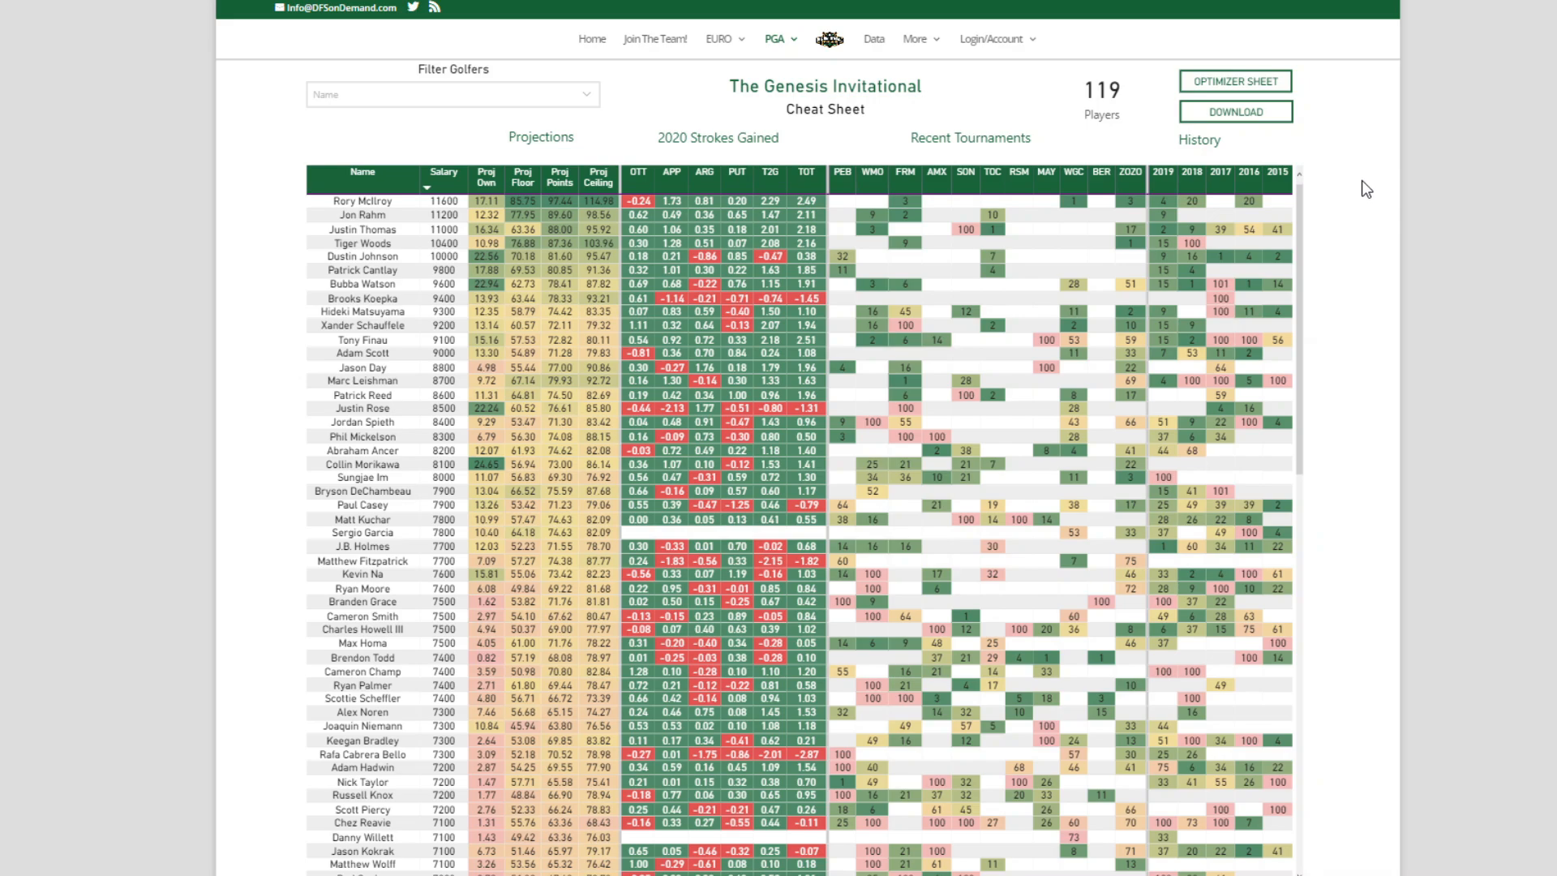
click(1250, 82)
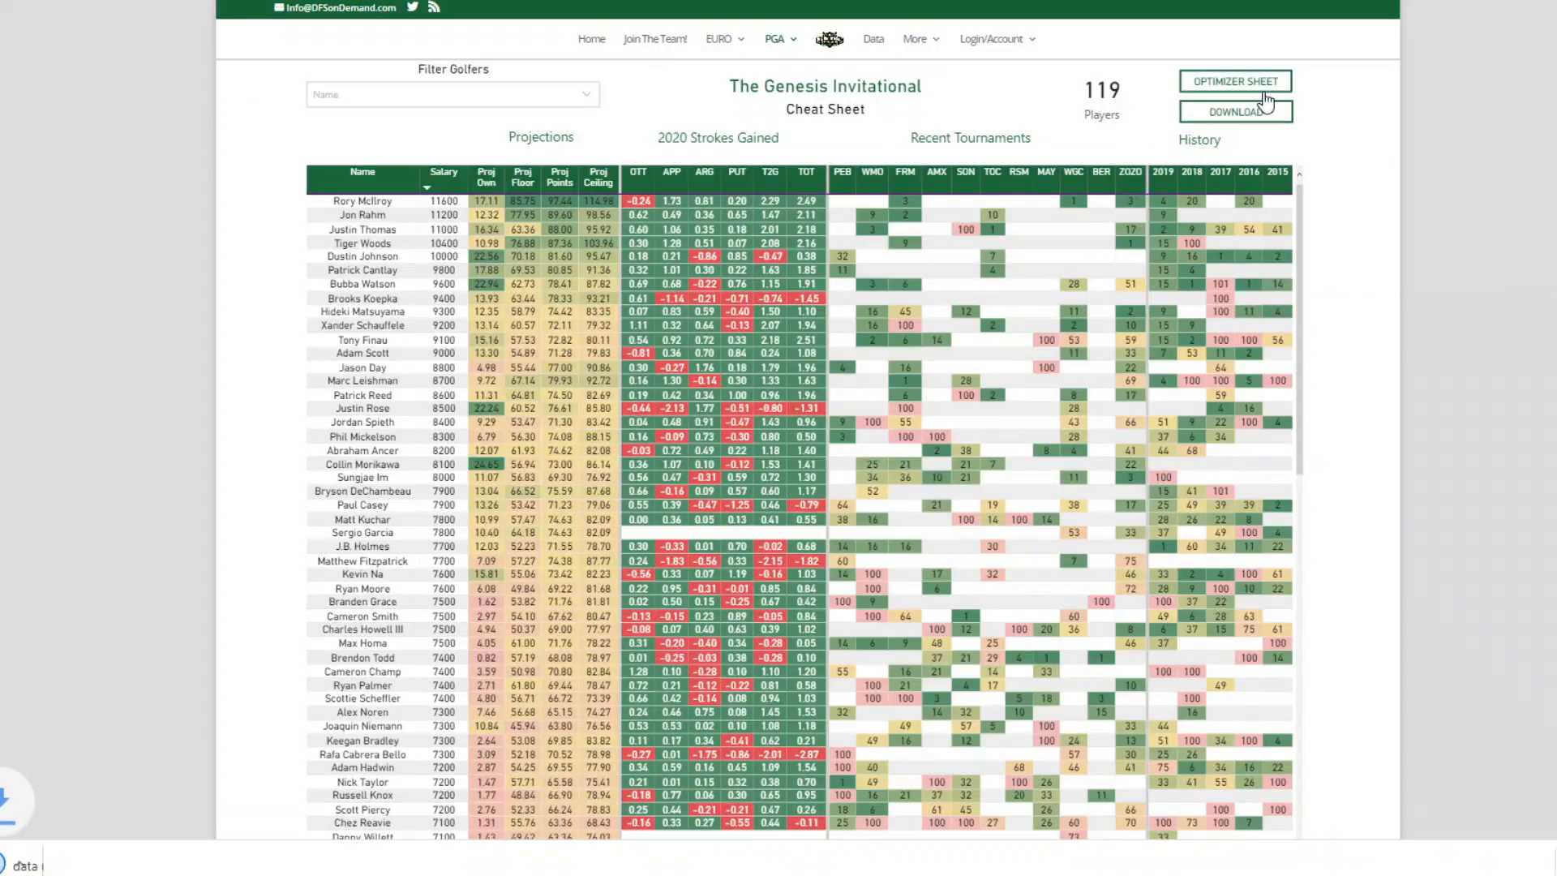
click(43, 865)
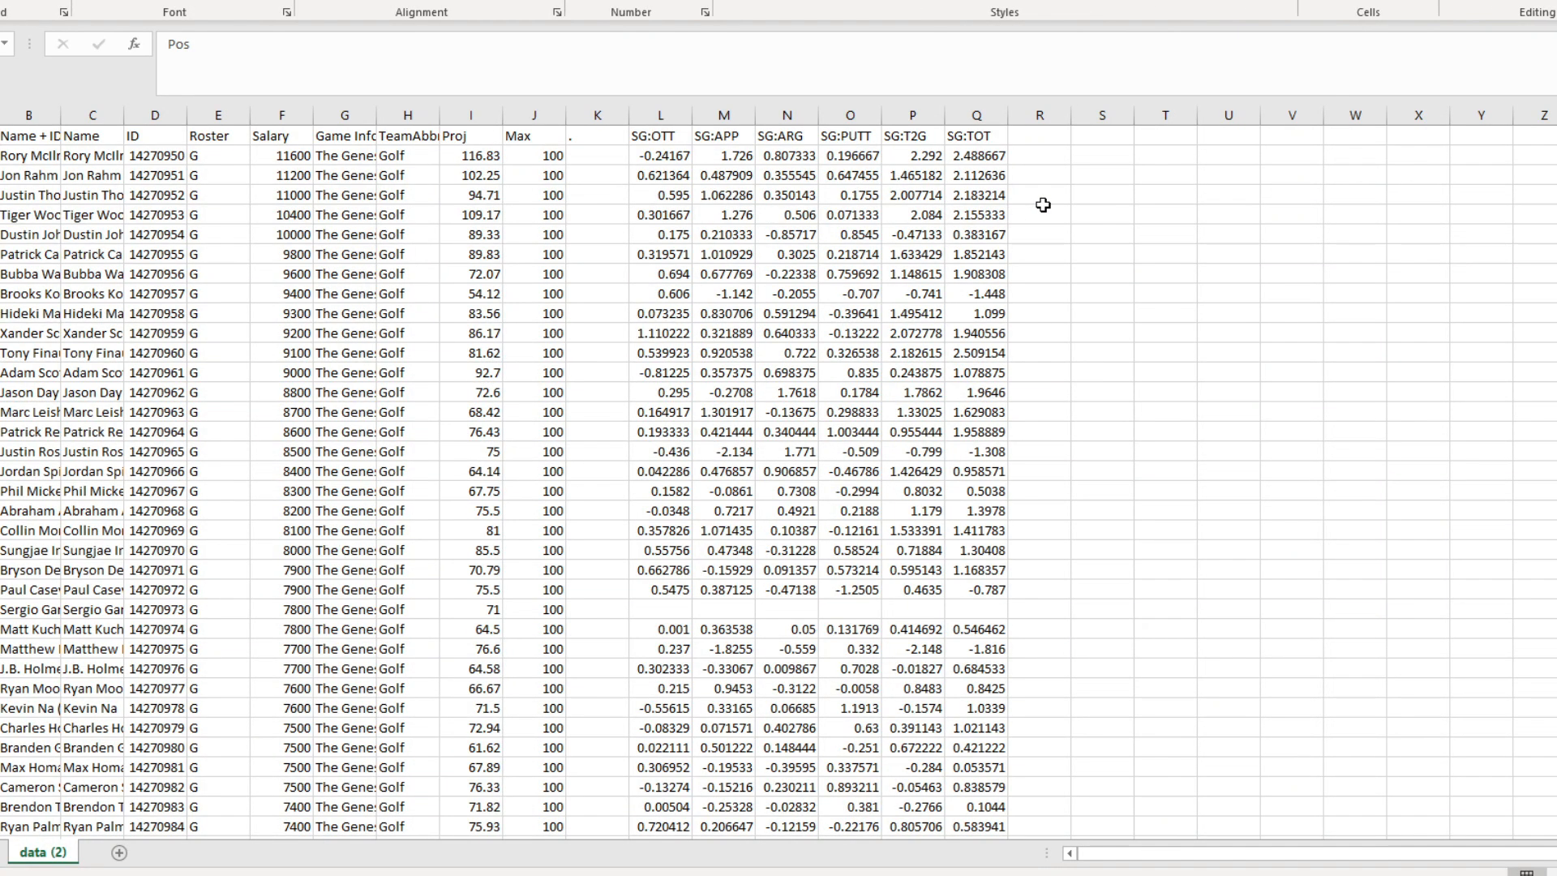
Fit all the sheet's columns to their contents and widen the separator column K.
click(540, 153)
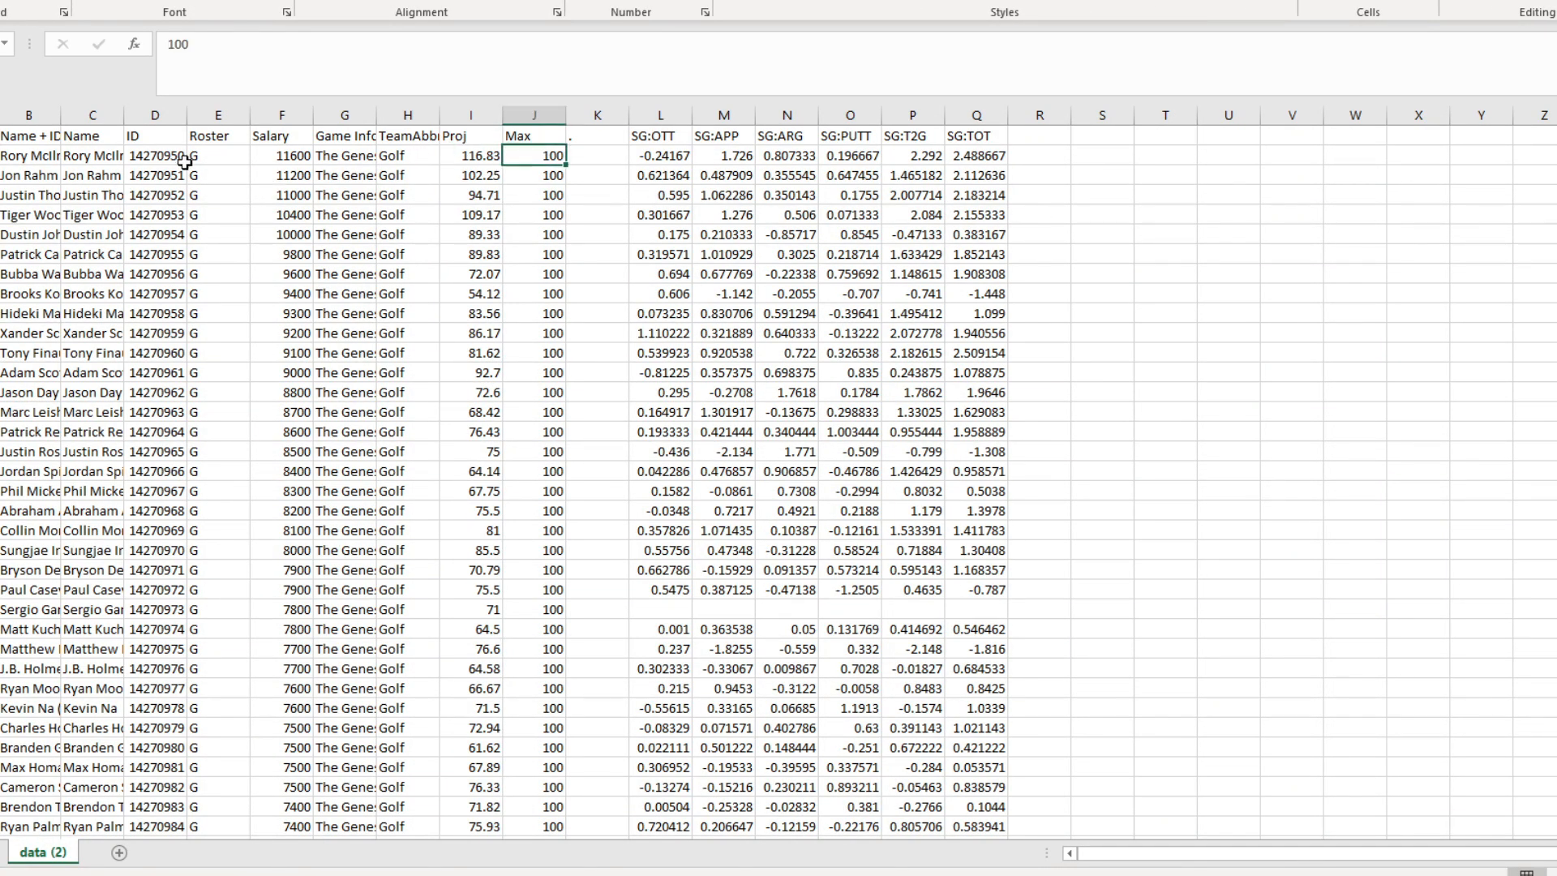
click(0, 115)
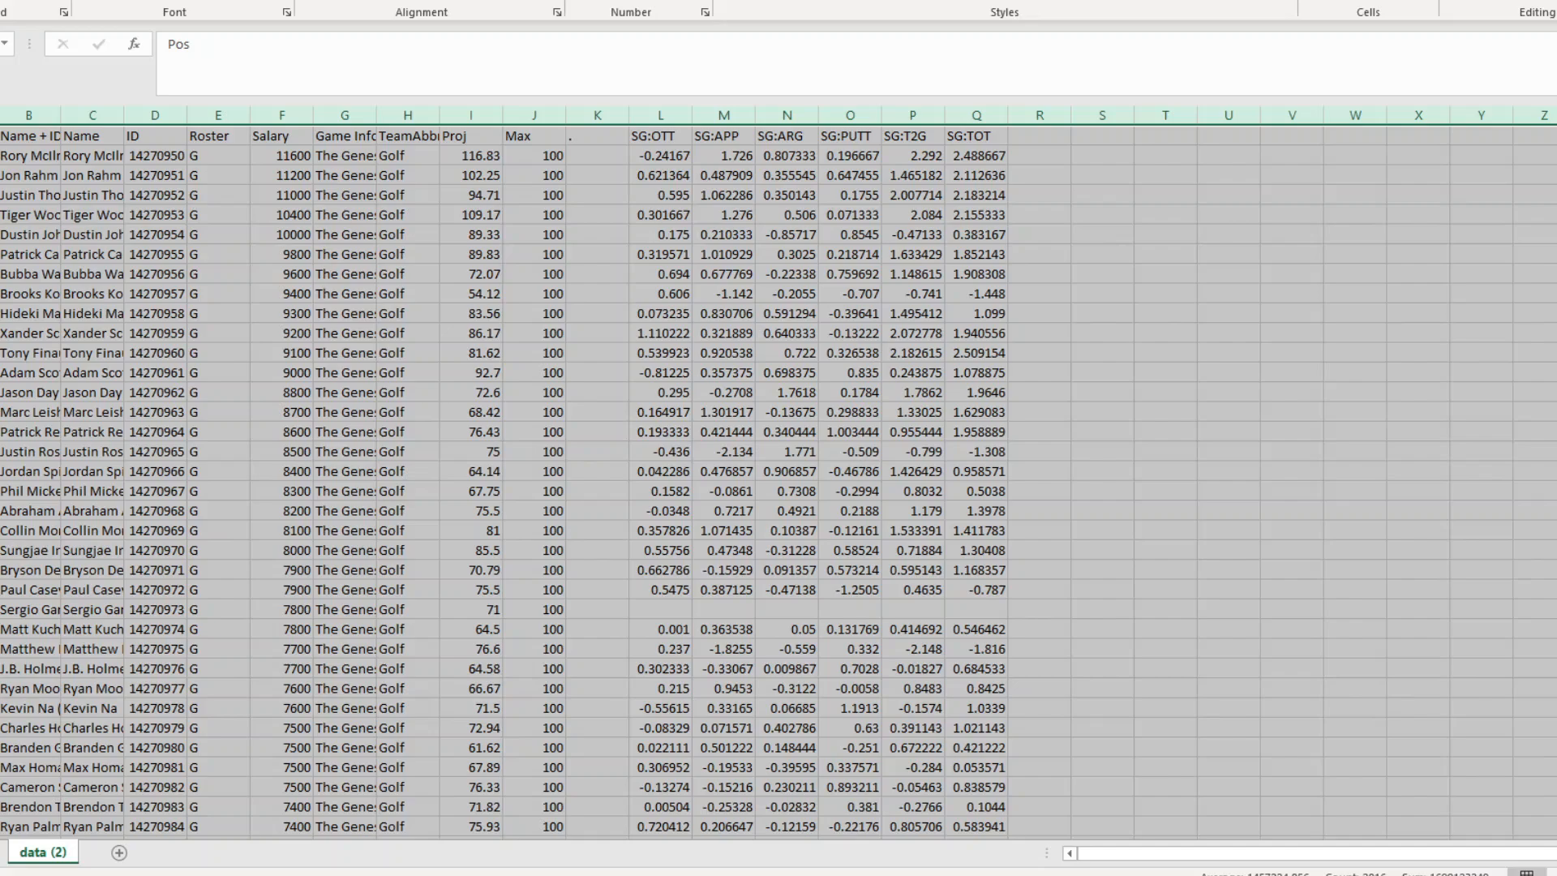
double_click(0, 115)
click(332, 256)
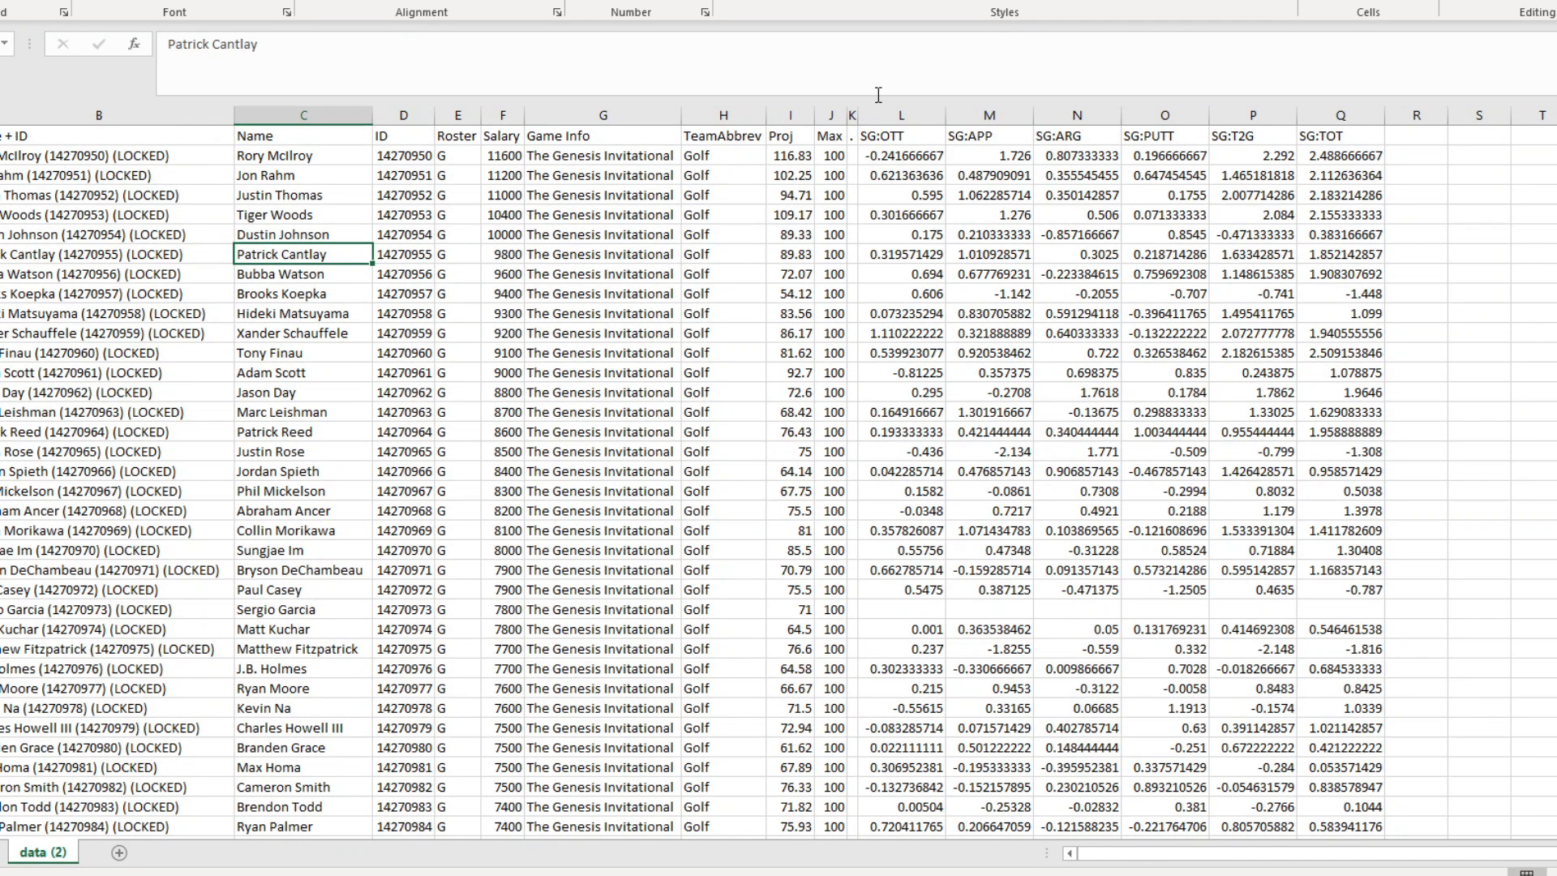
drag(857, 115, 928, 136)
click(723, 214)
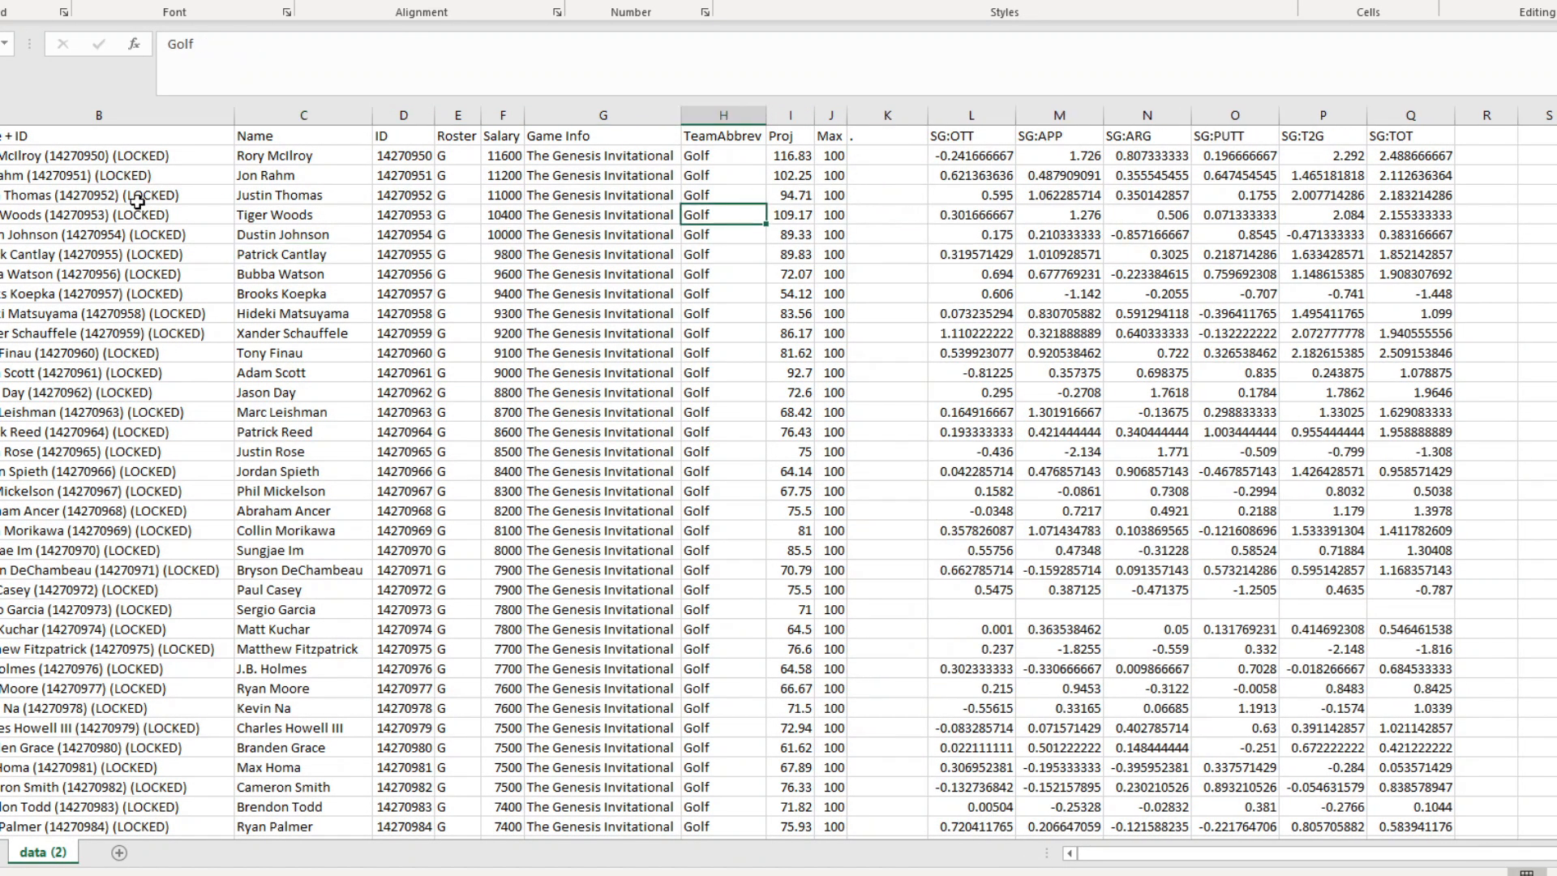
Examine the optimizer columns from Pos to Max, including the Name + ID to Roster block and the Max values.
click(0, 137)
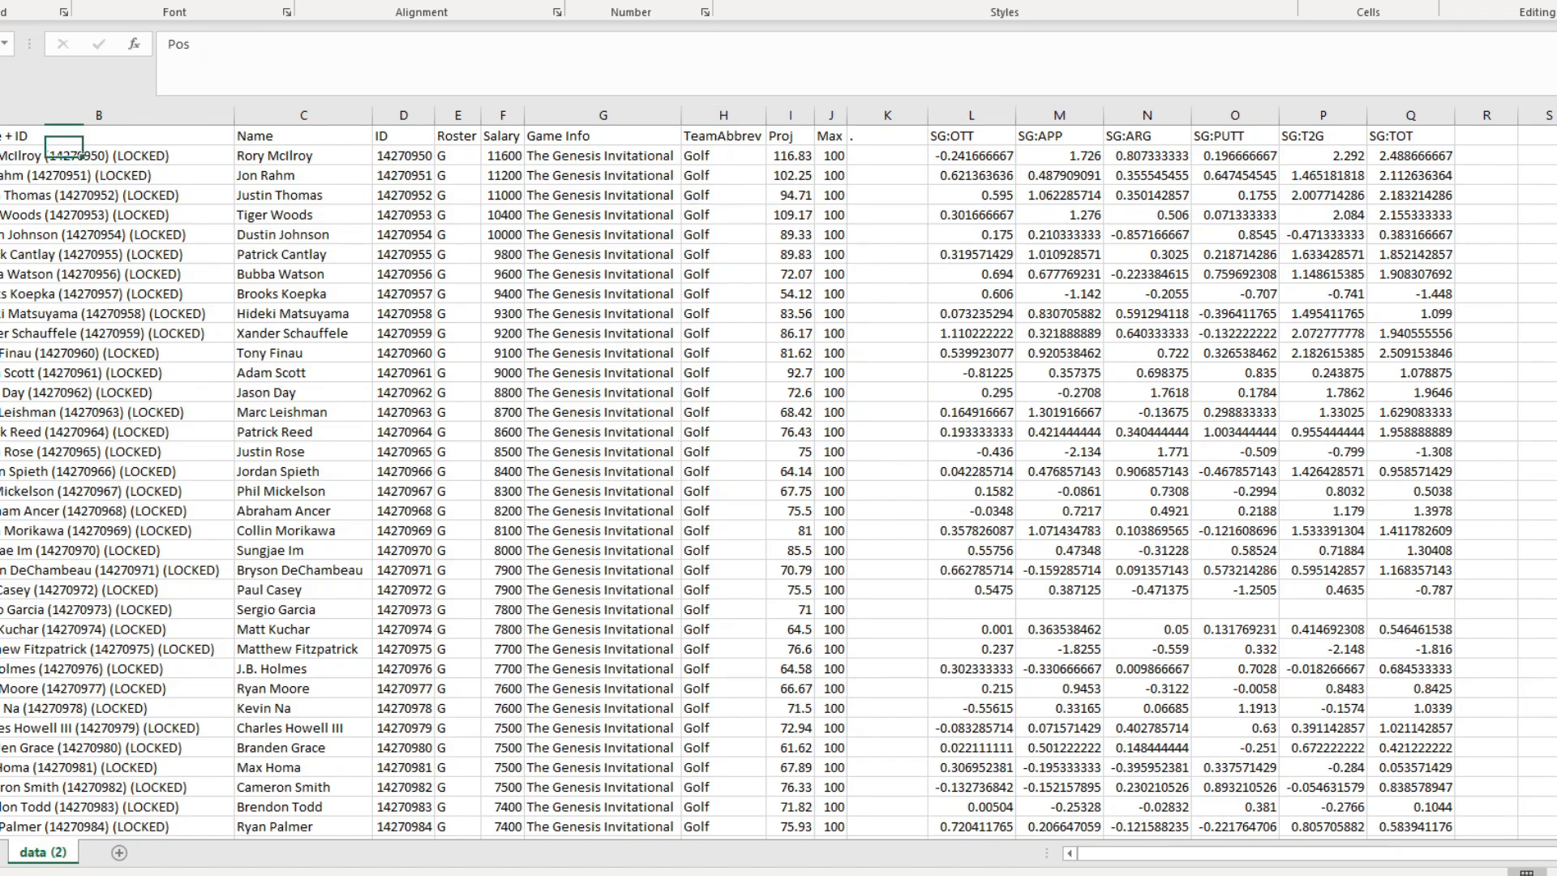
click(843, 134)
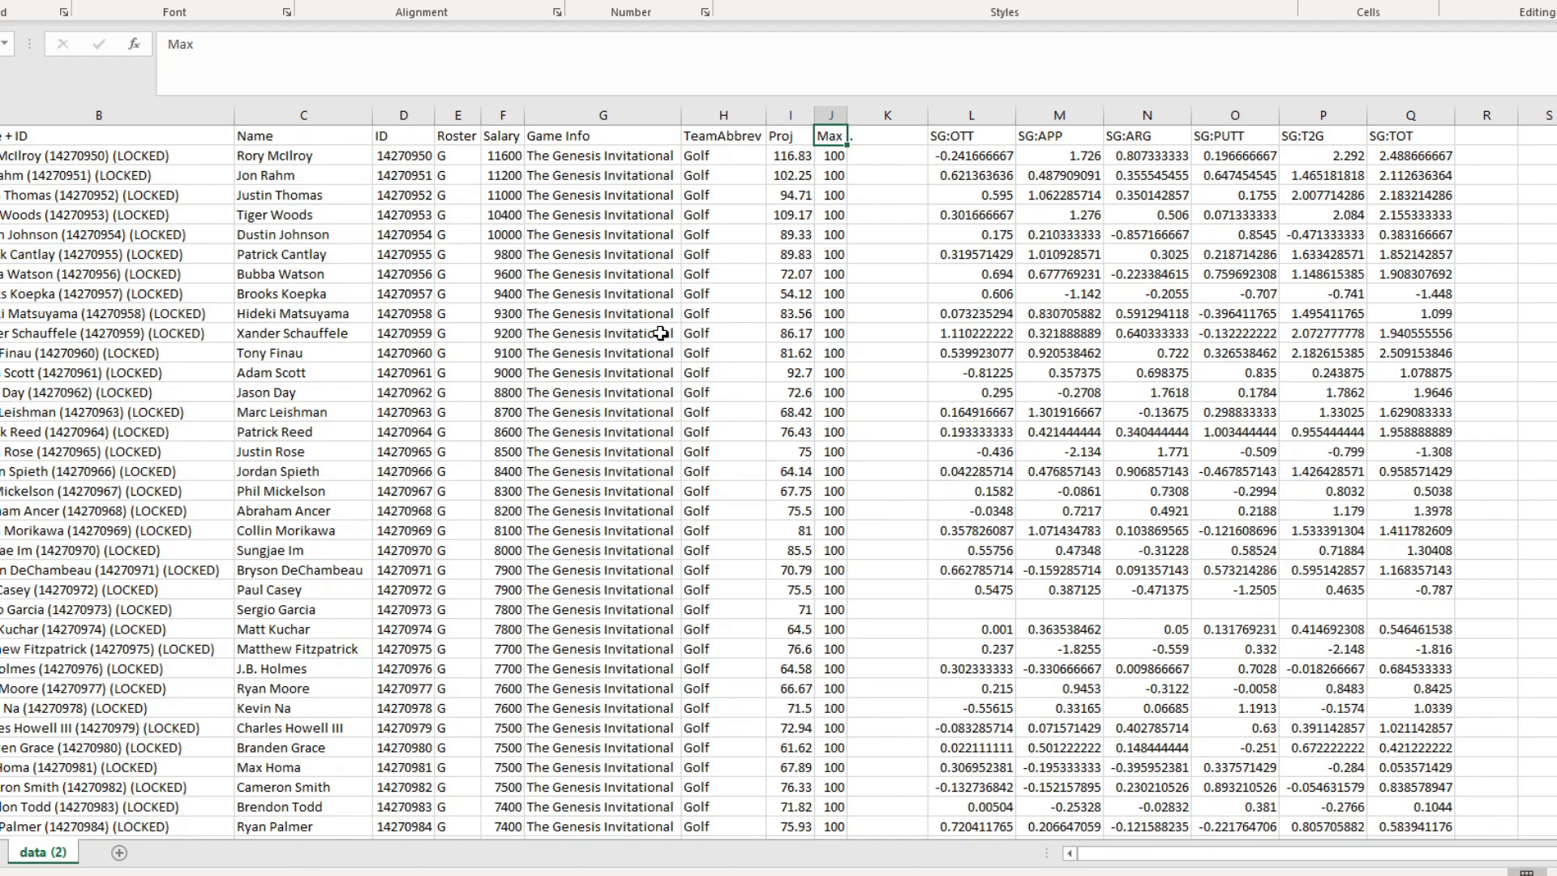
drag(13, 138, 464, 327)
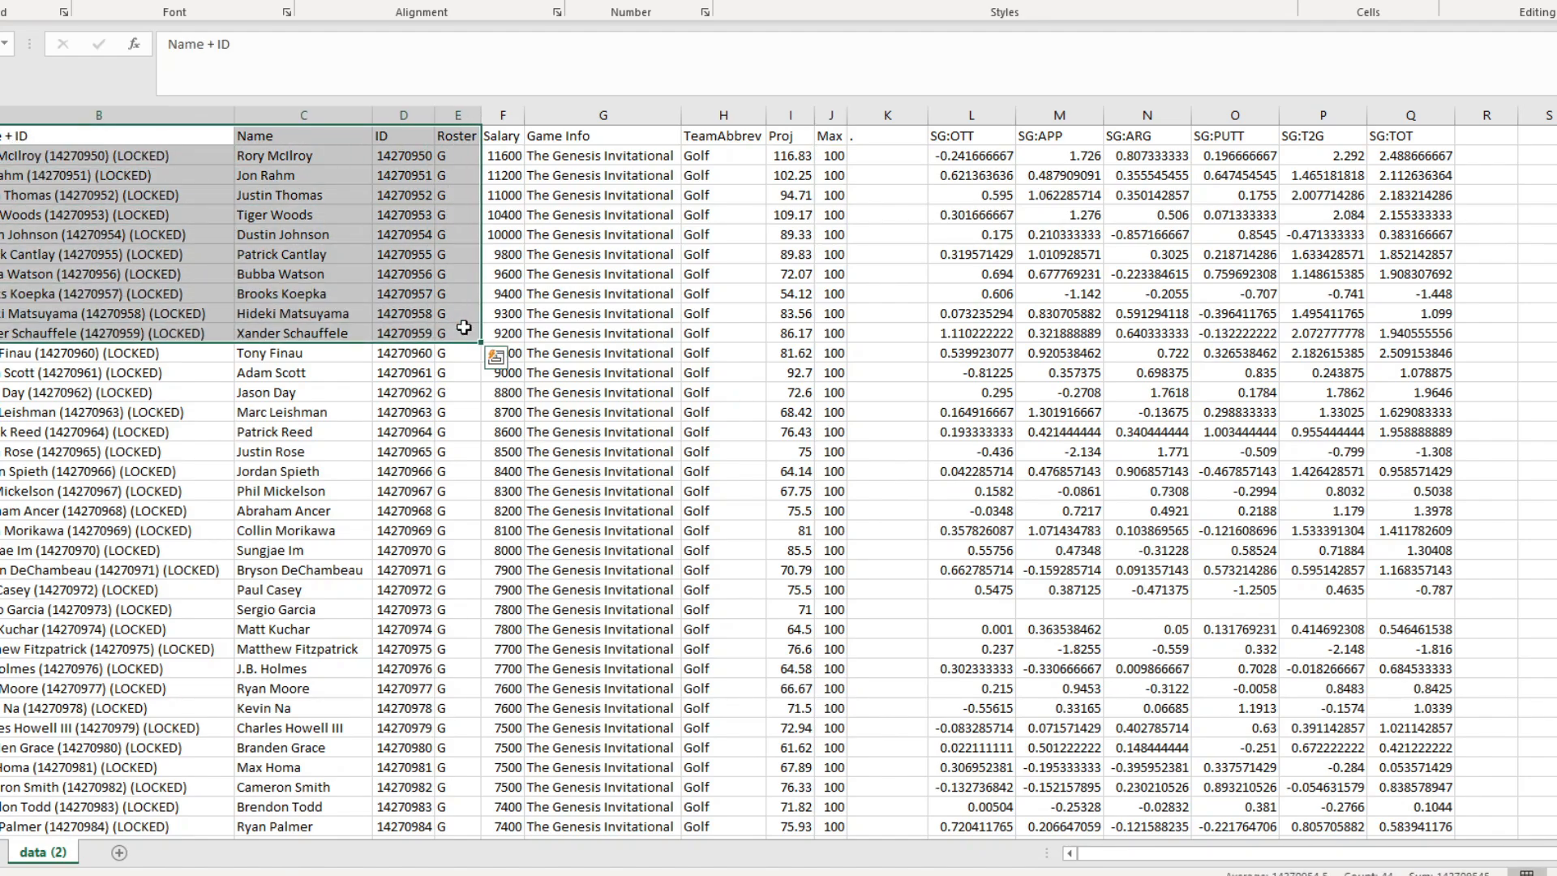
click(543, 294)
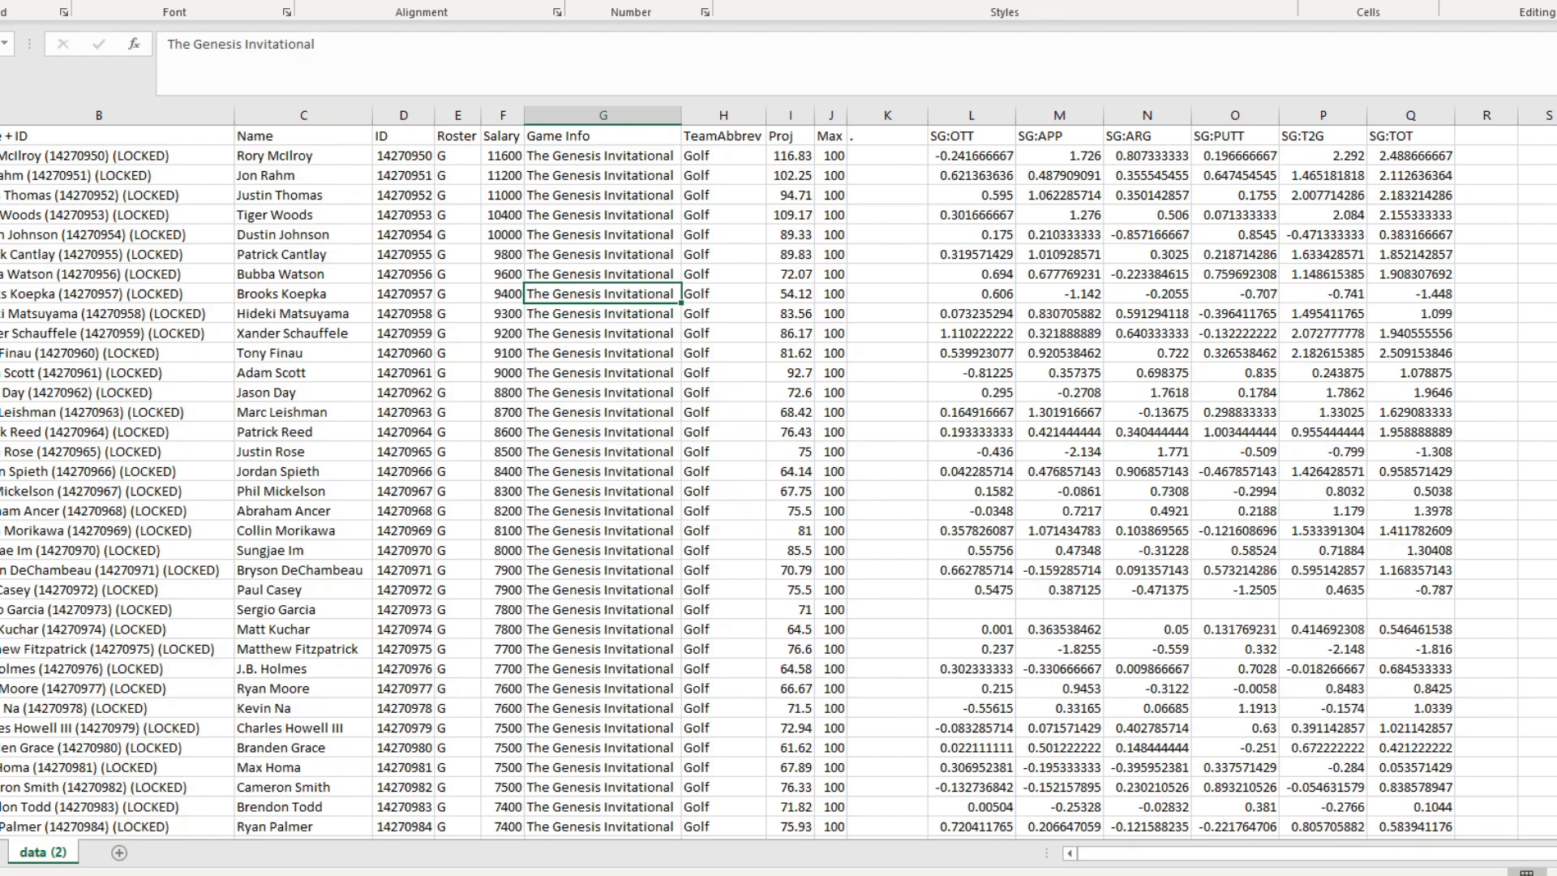
click(833, 136)
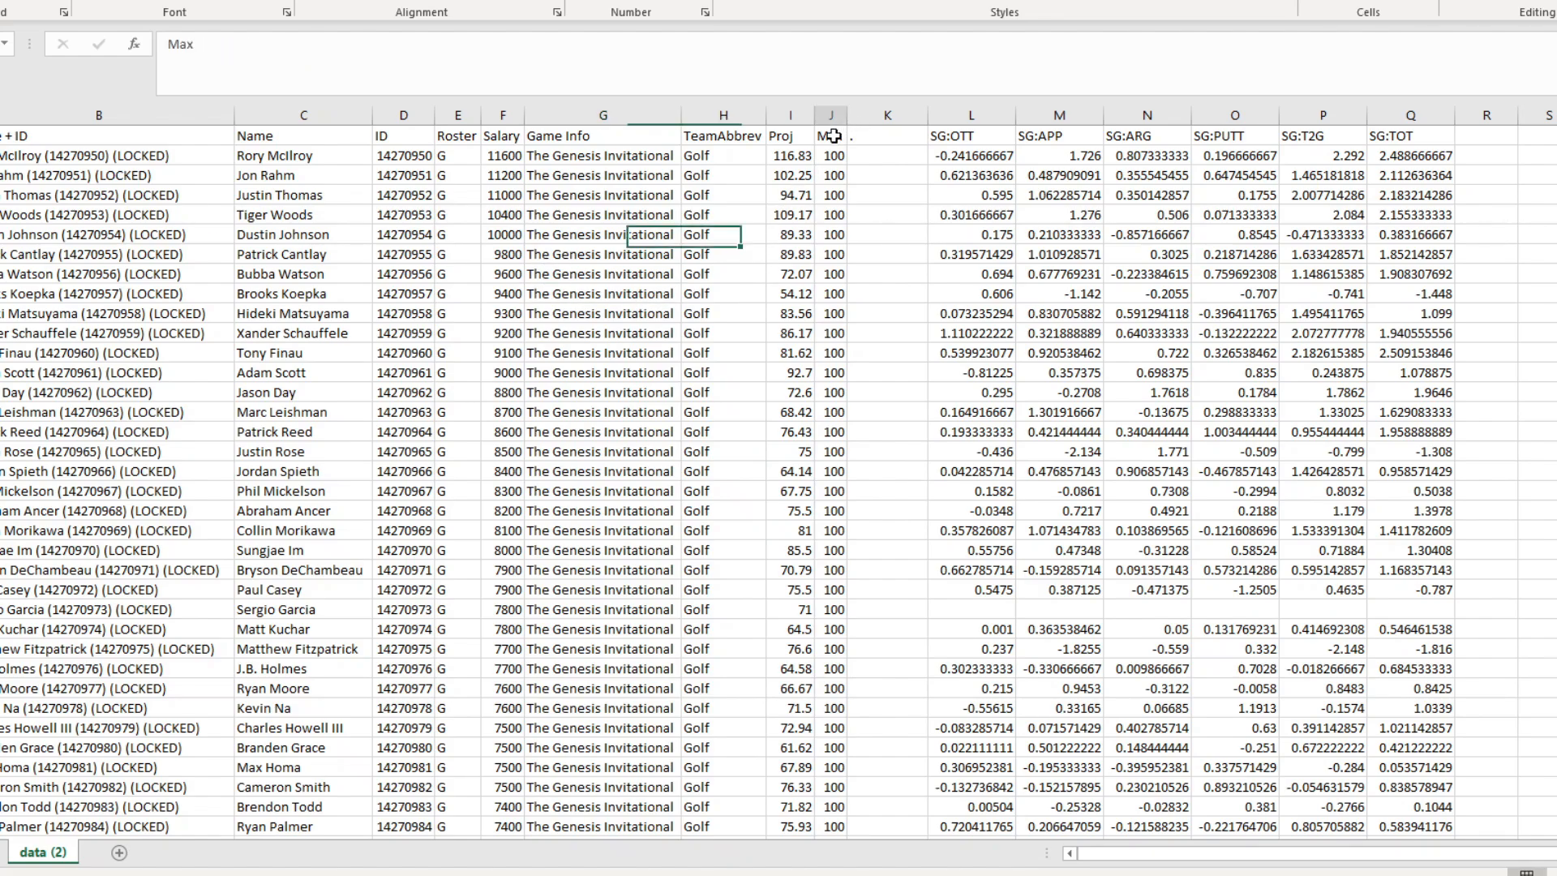
drag(834, 136, 823, 215)
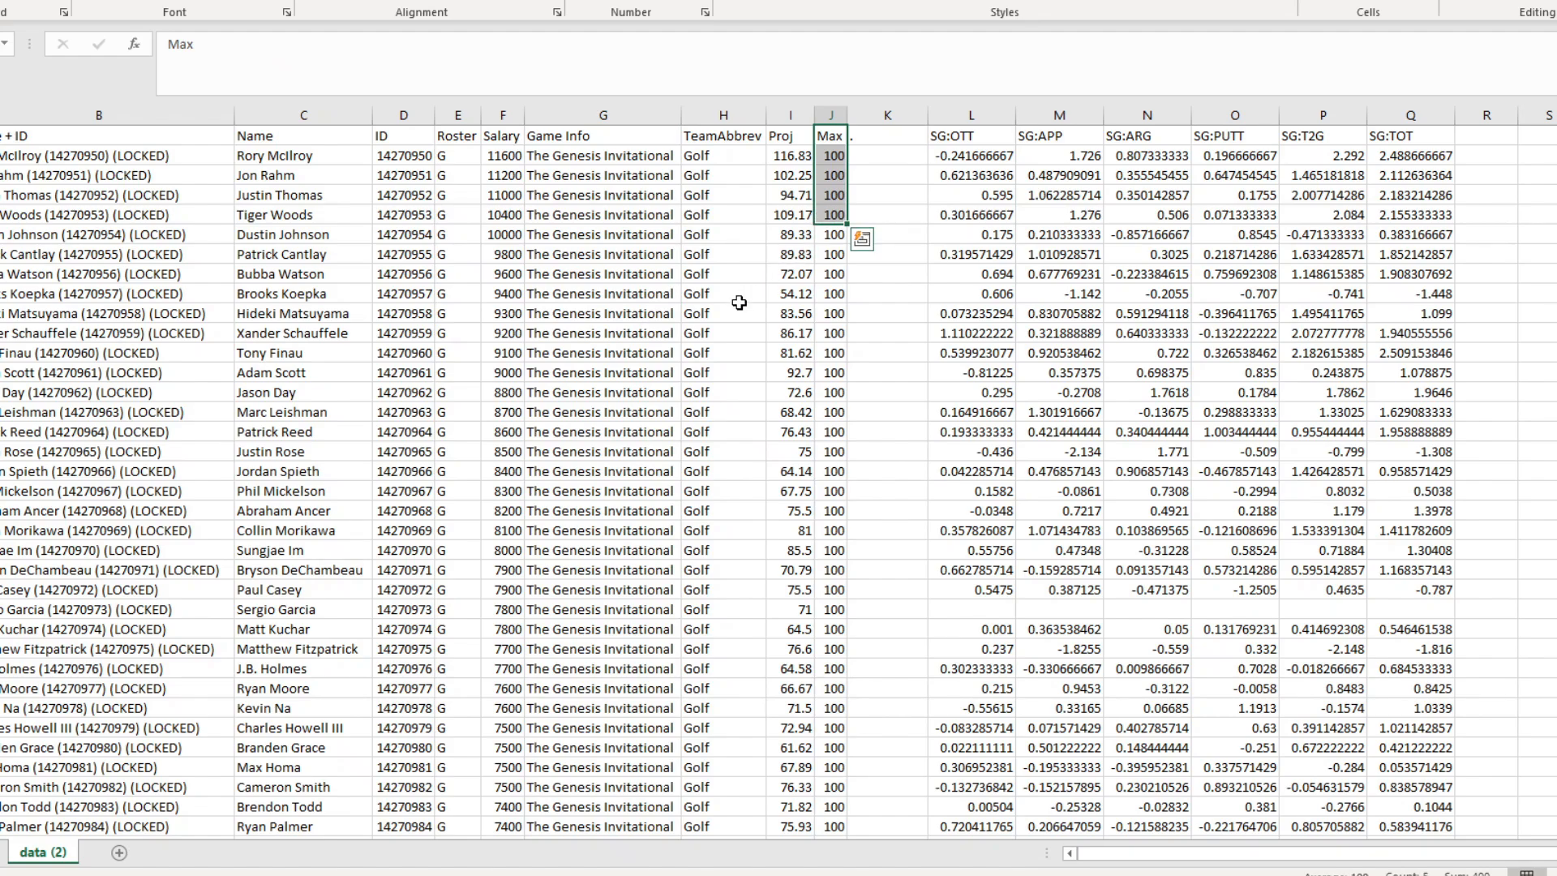
click(738, 300)
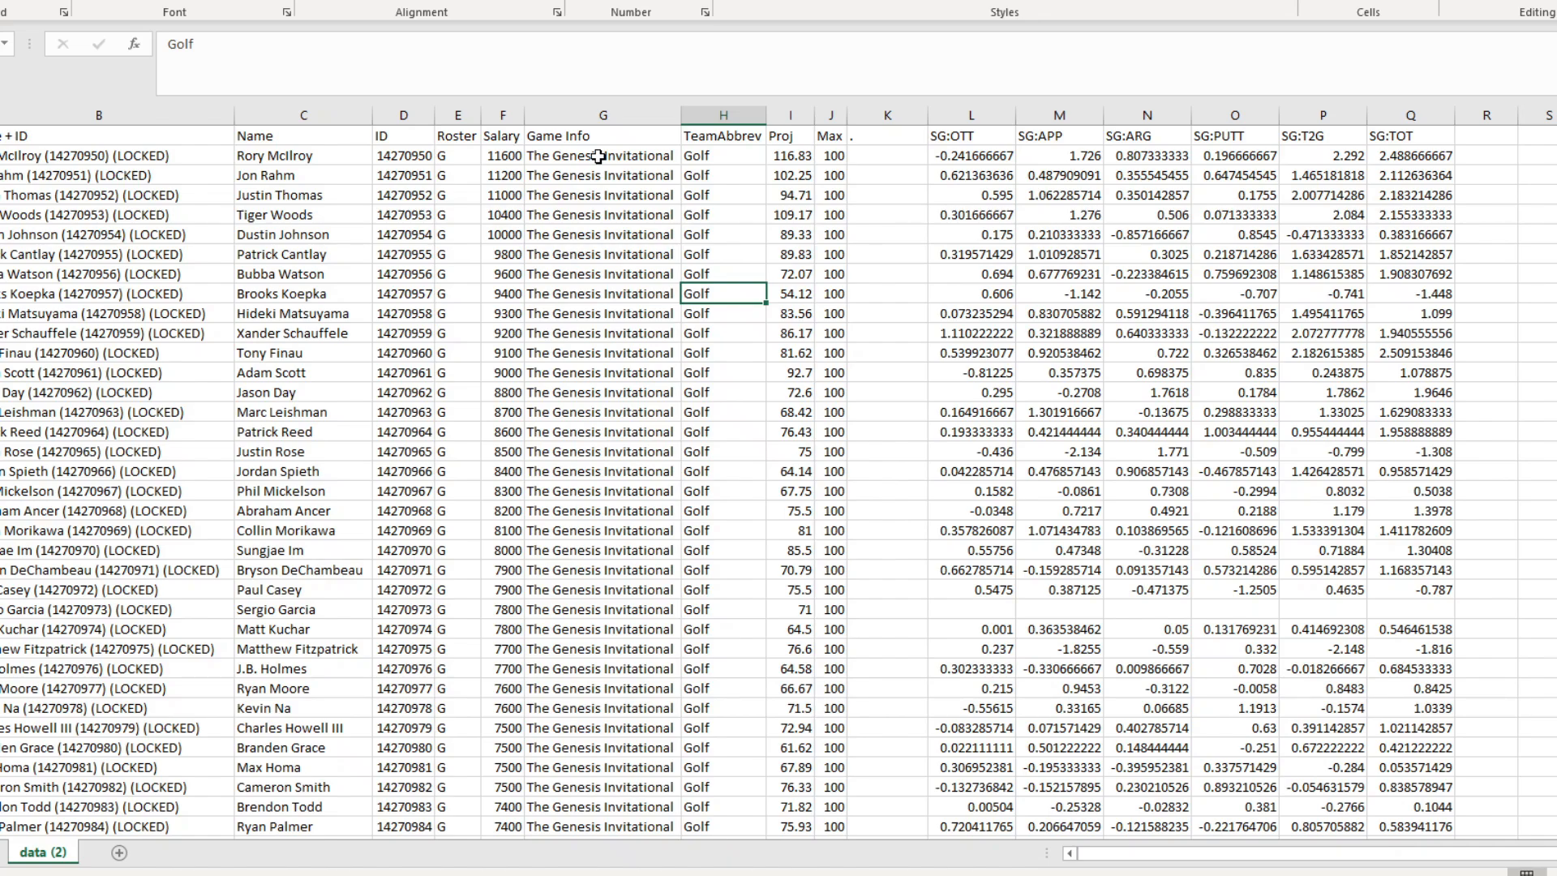
click(531, 178)
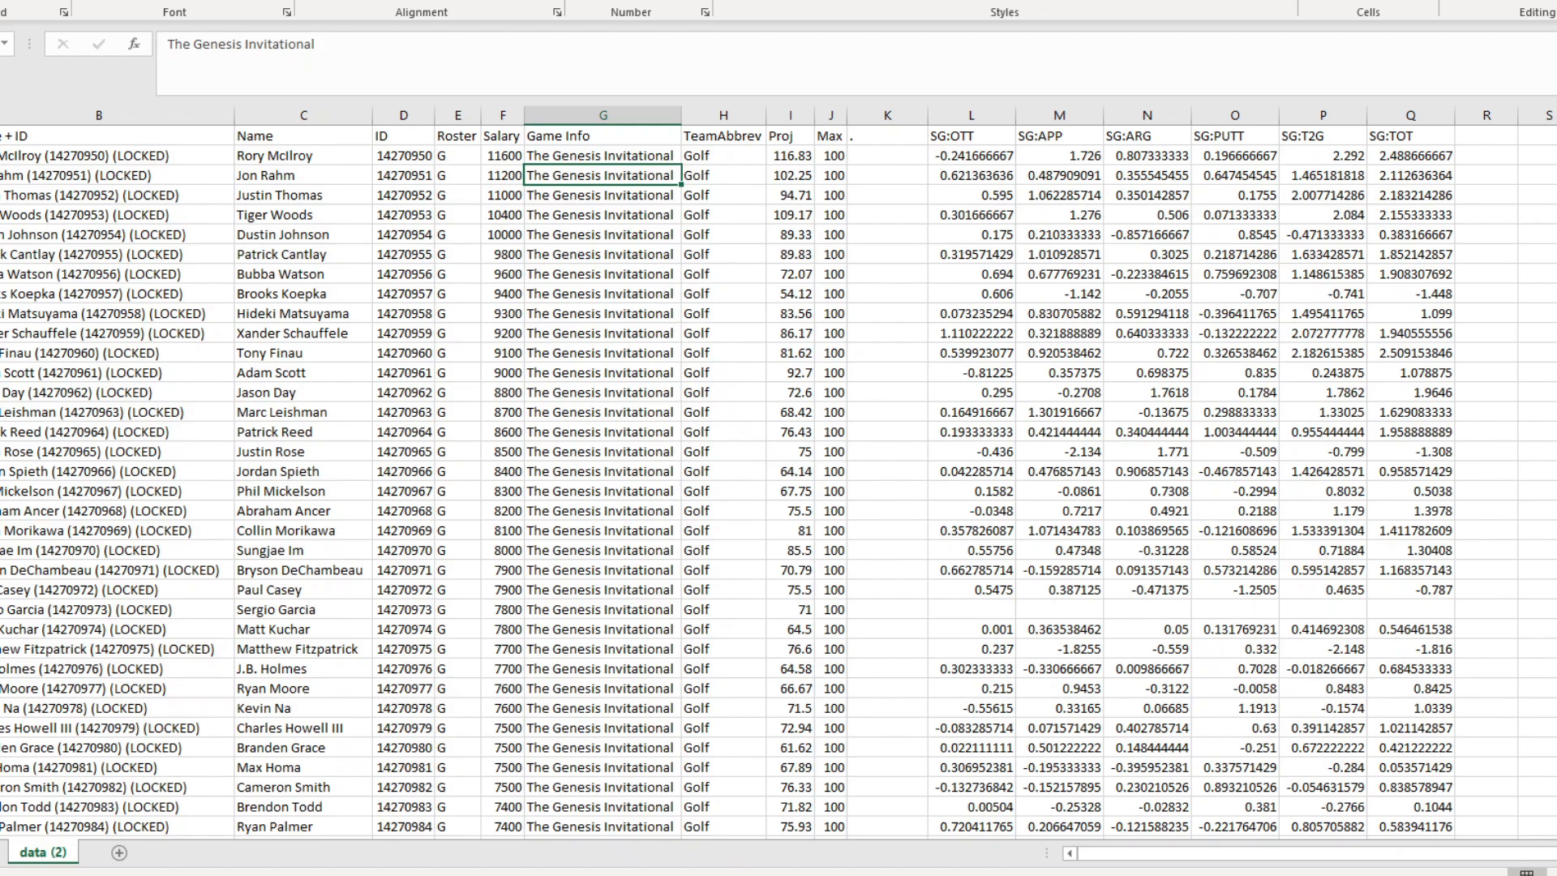
Copy columns A through J (Pos to Max) and paste them into the sheet box of the web lineup optimizer.
drag(48, 114, 825, 128)
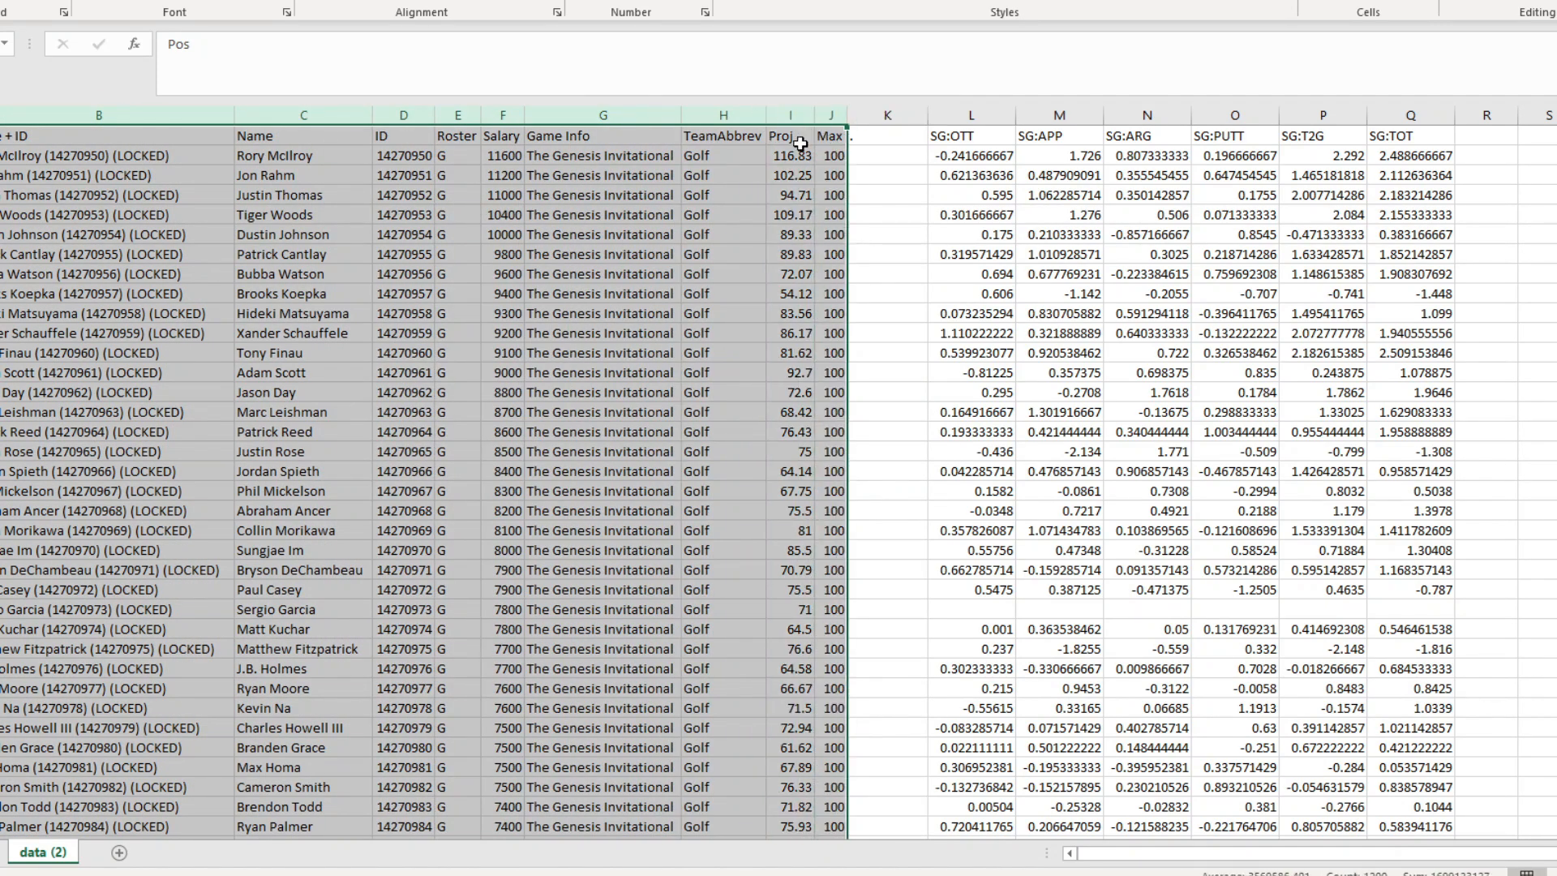
key(ctrl+c)
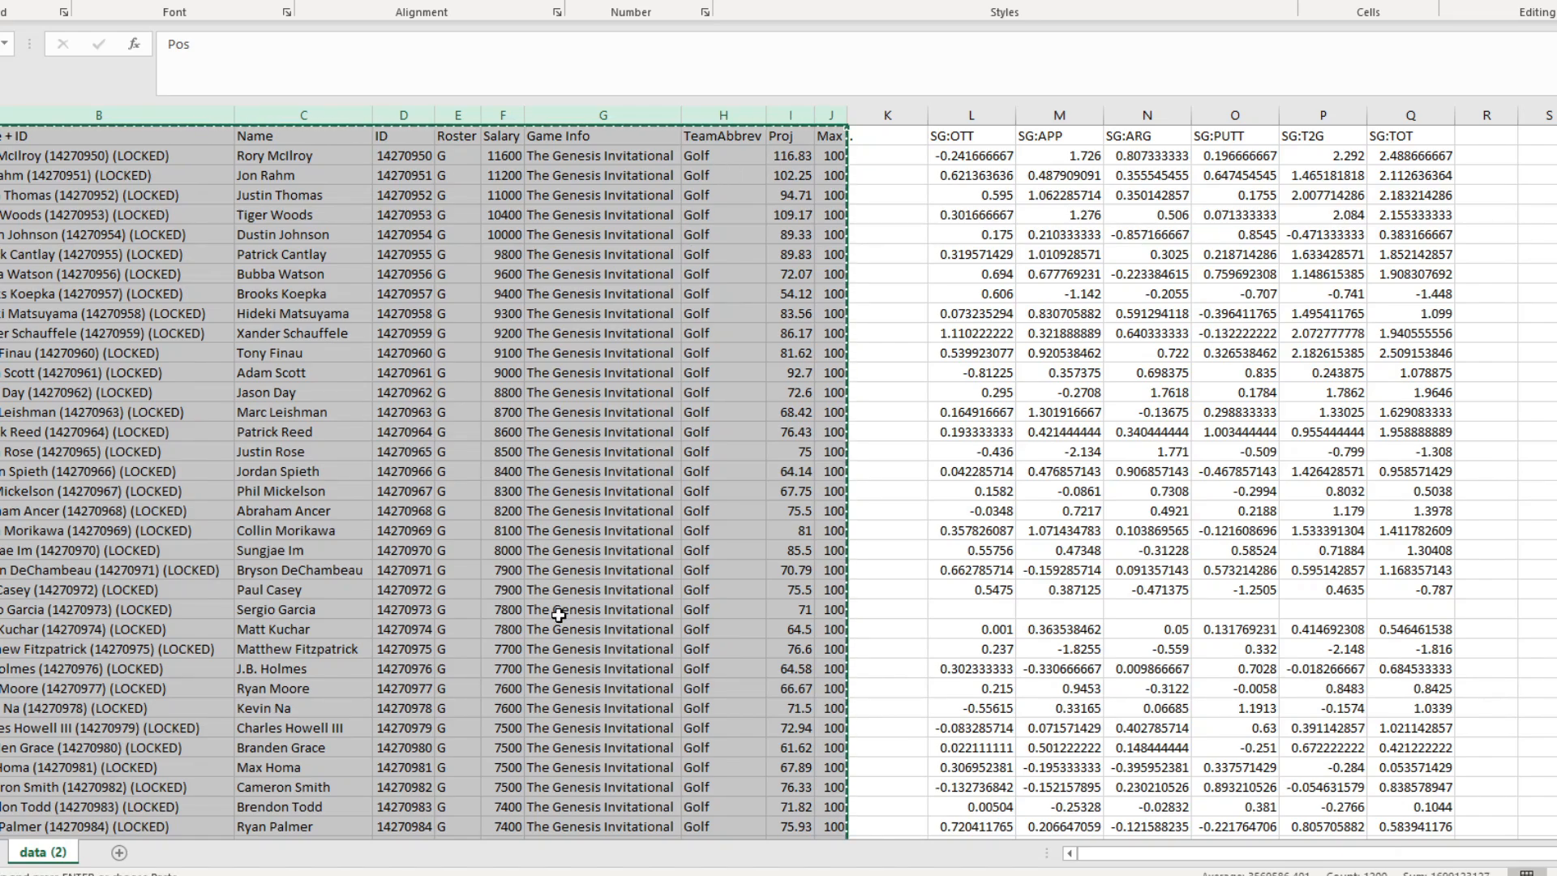
click(471, 853)
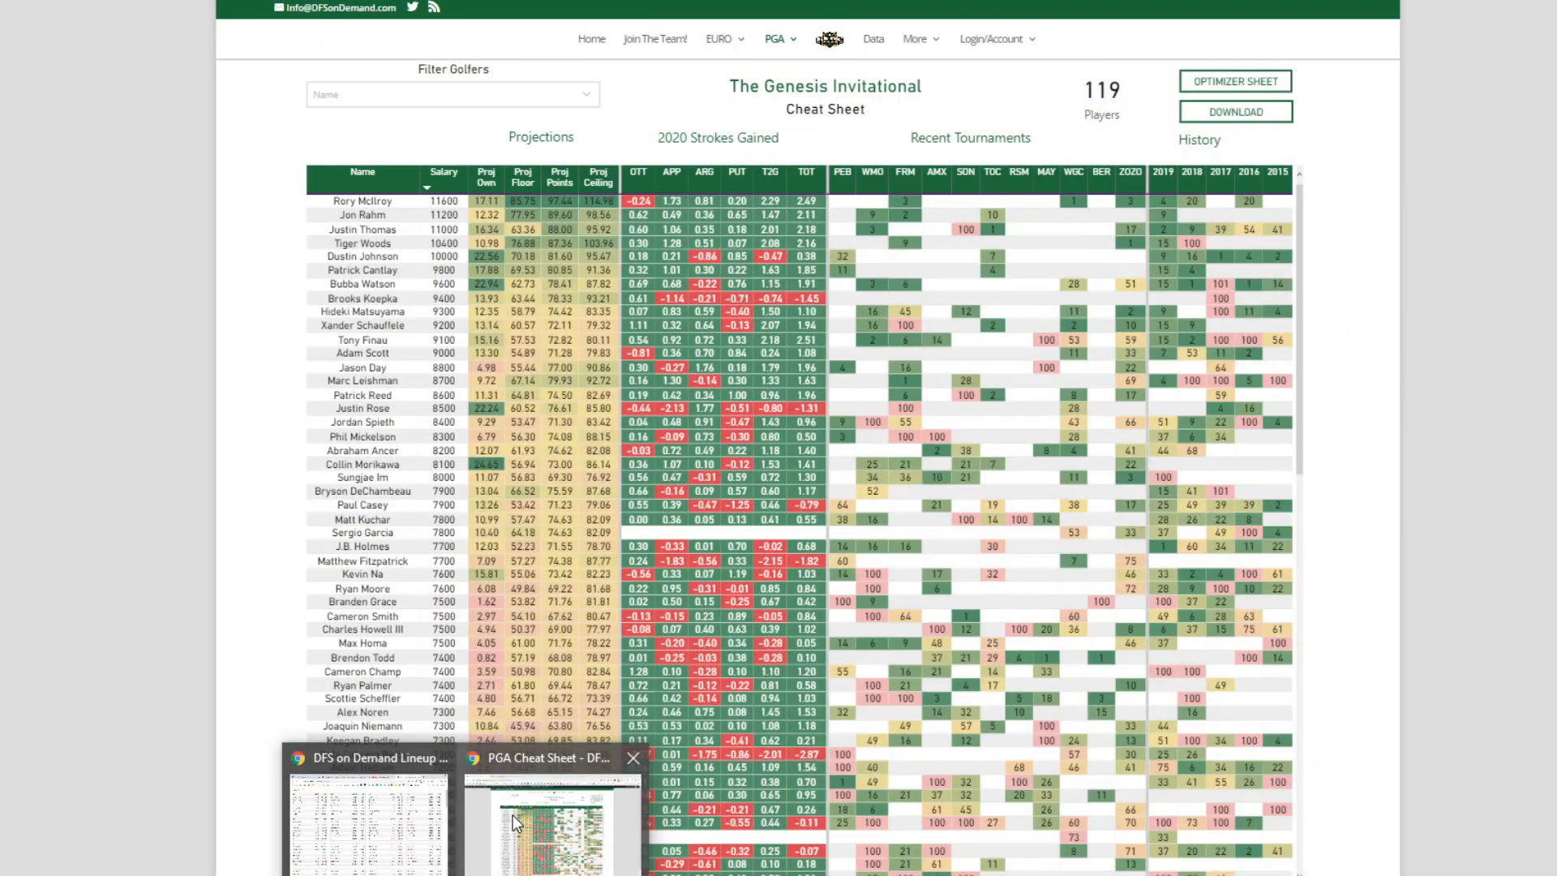
click(513, 814)
click(422, 2)
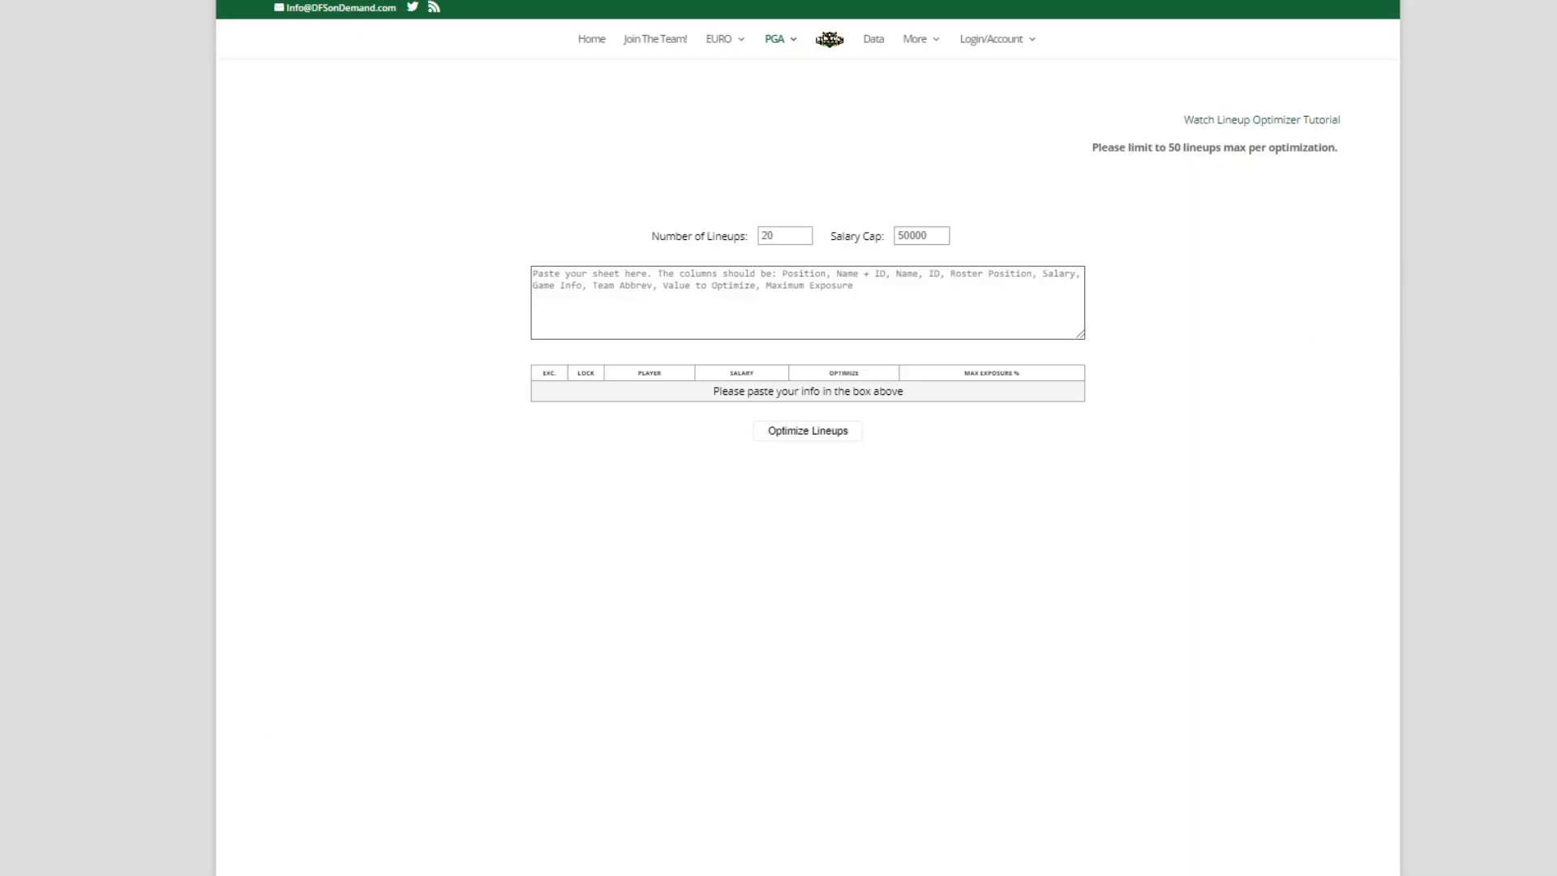
click(651, 309)
key(ctrl+v)
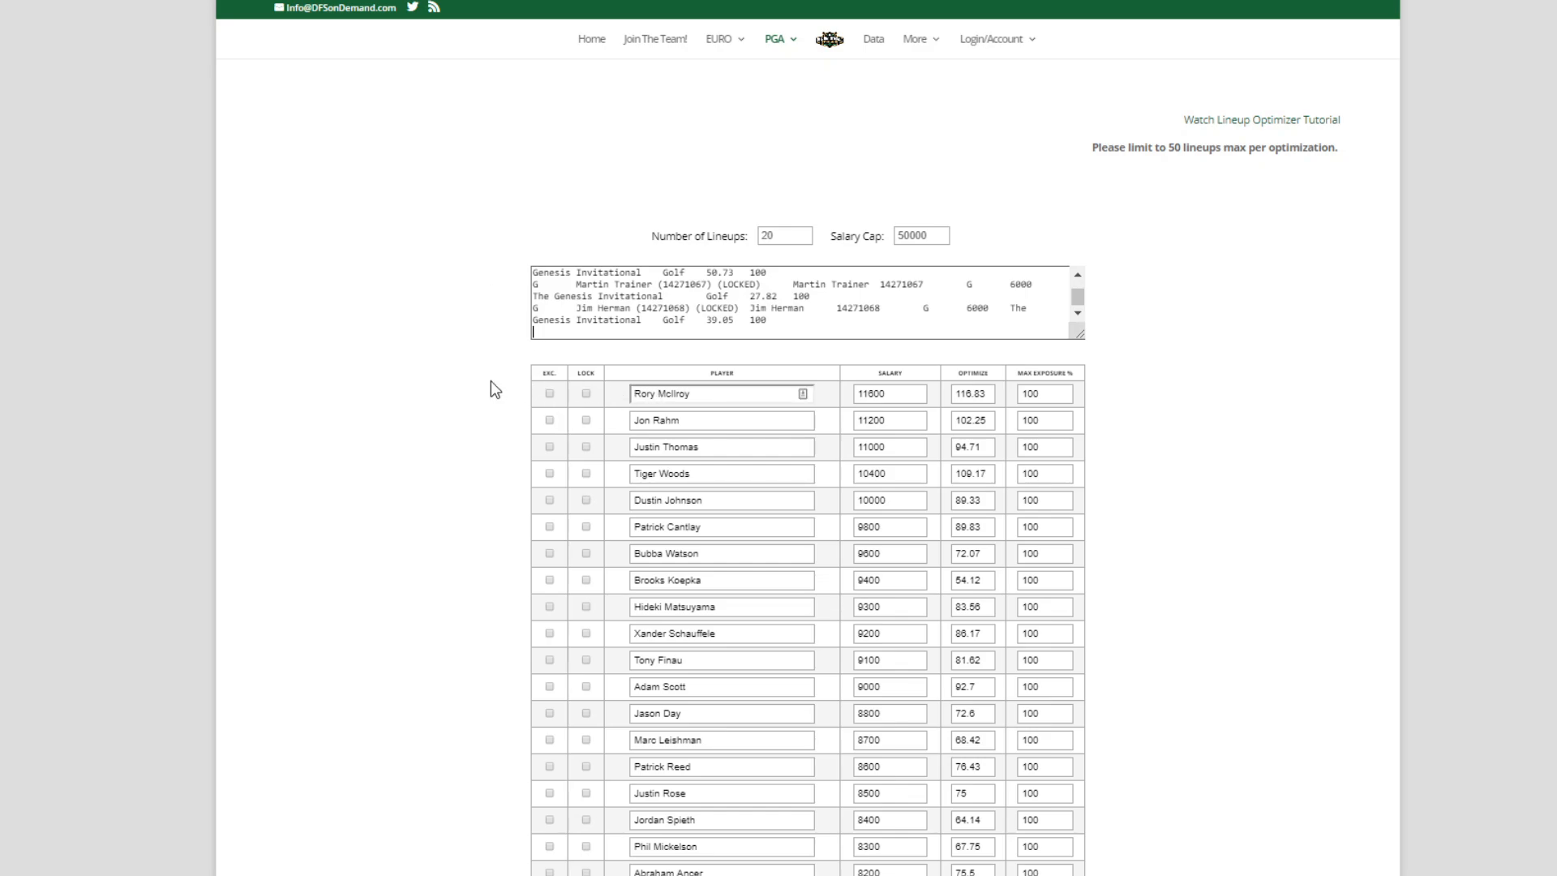
Run the lineup optimization on the pasted golfer list for 20 lineups with a 50000 salary cap.
scroll(538, 375, down, 1)
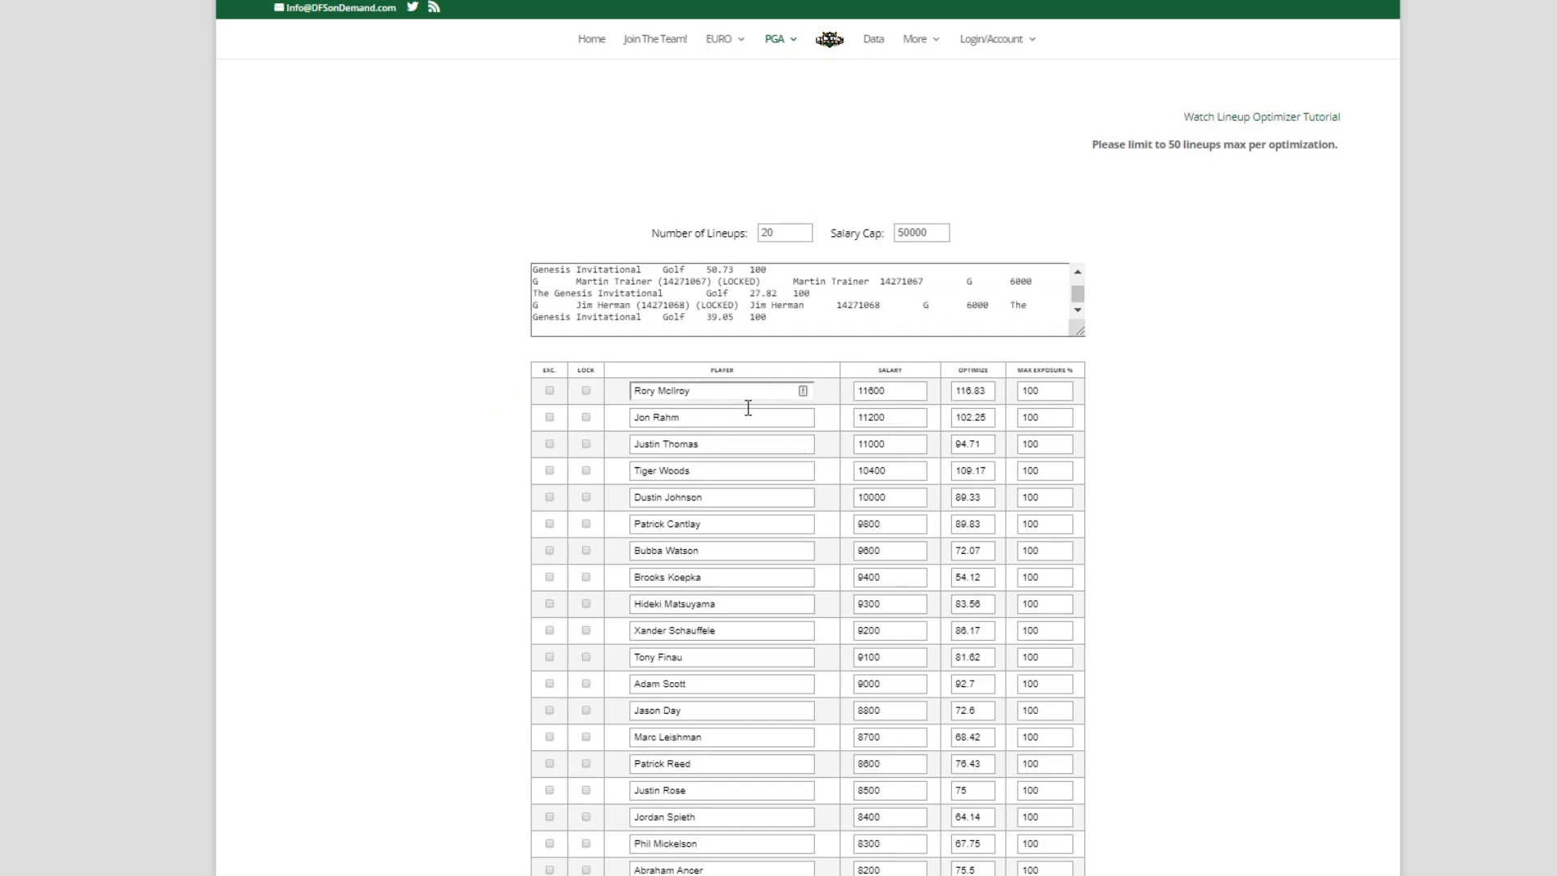
scroll(1155, 496, up, 1)
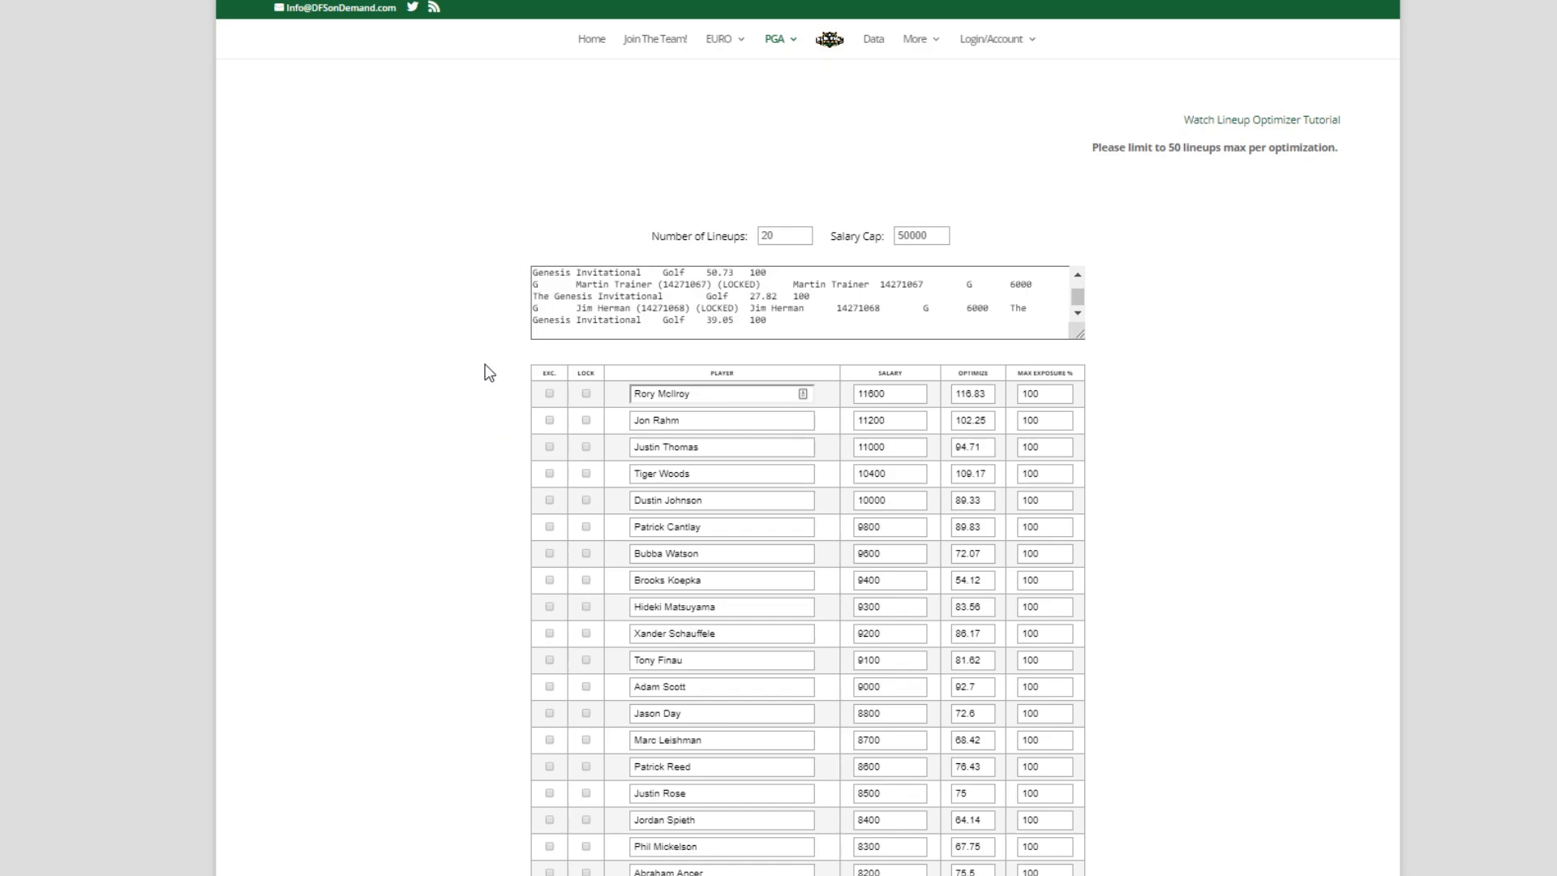
scroll(502, 367, down, 8)
scroll(511, 371, down, 17)
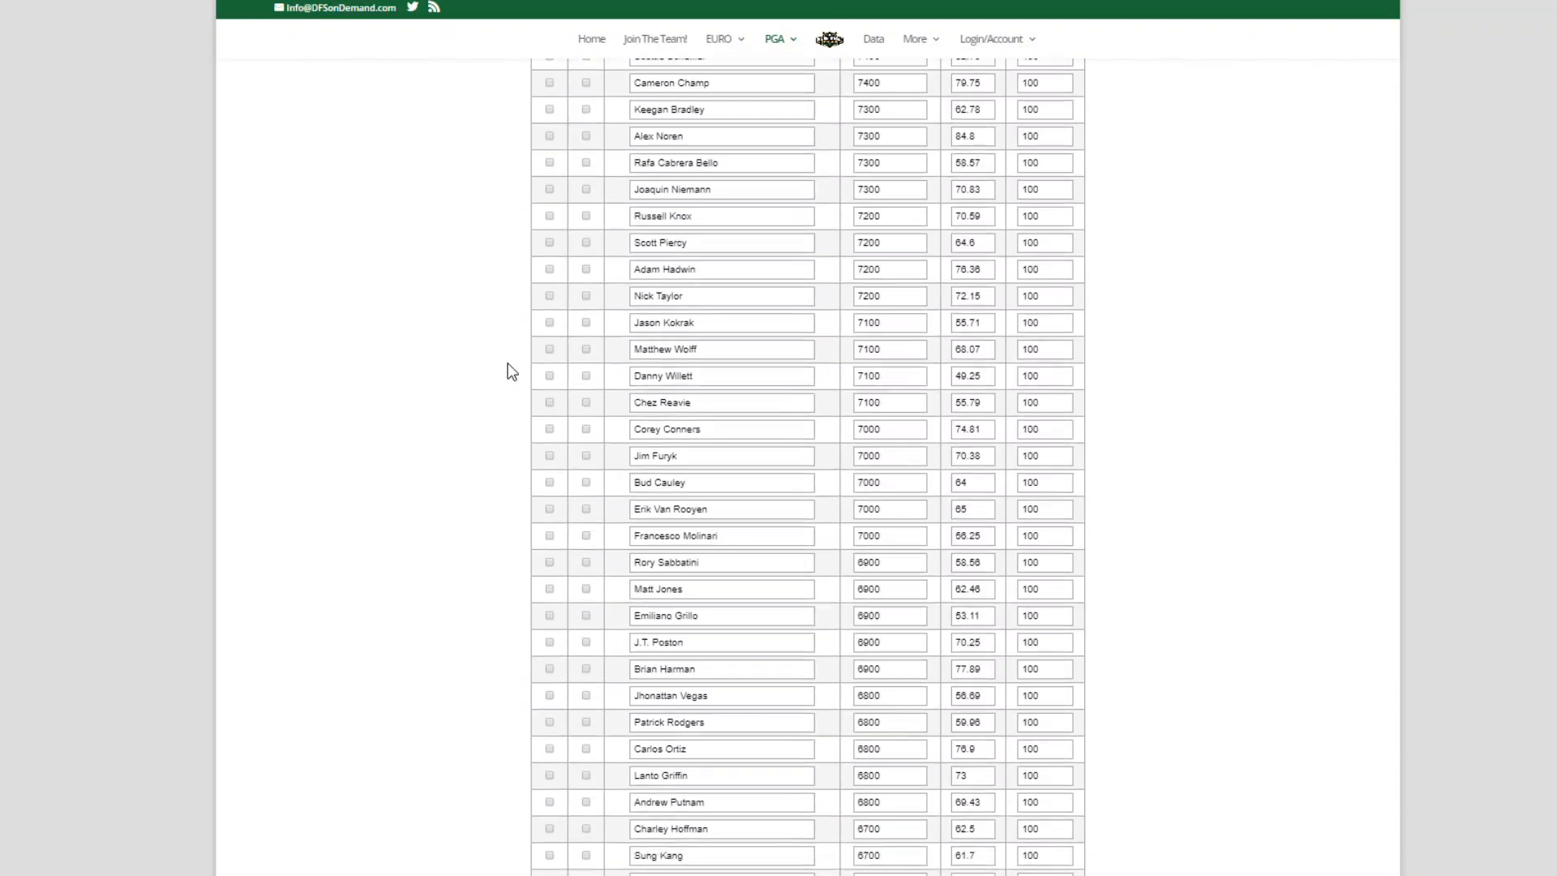
scroll(511, 371, down, 10)
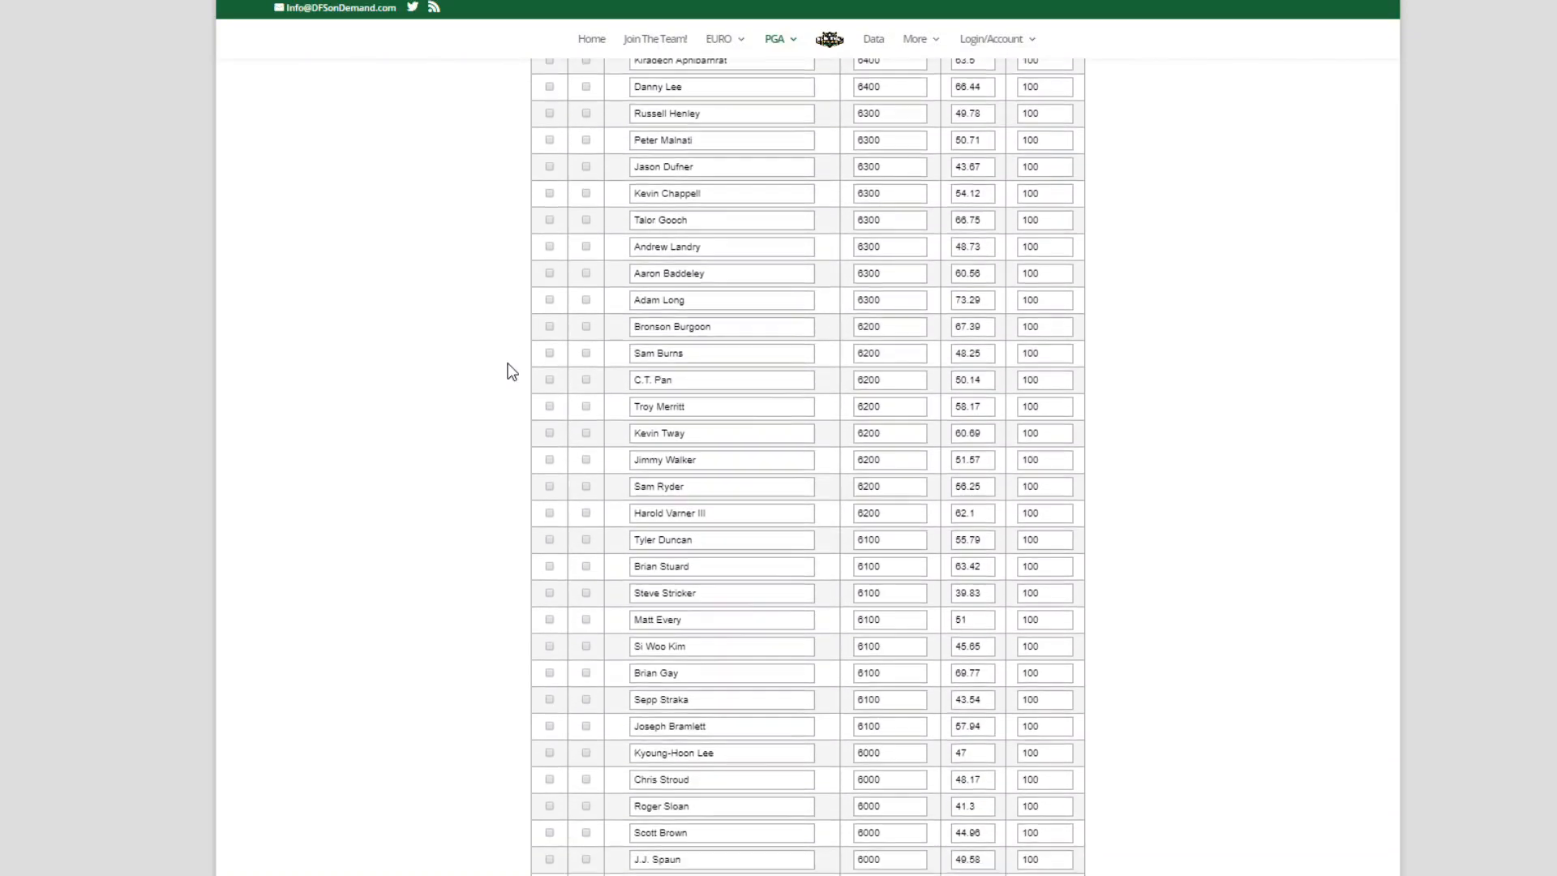
scroll(509, 370, down, 1)
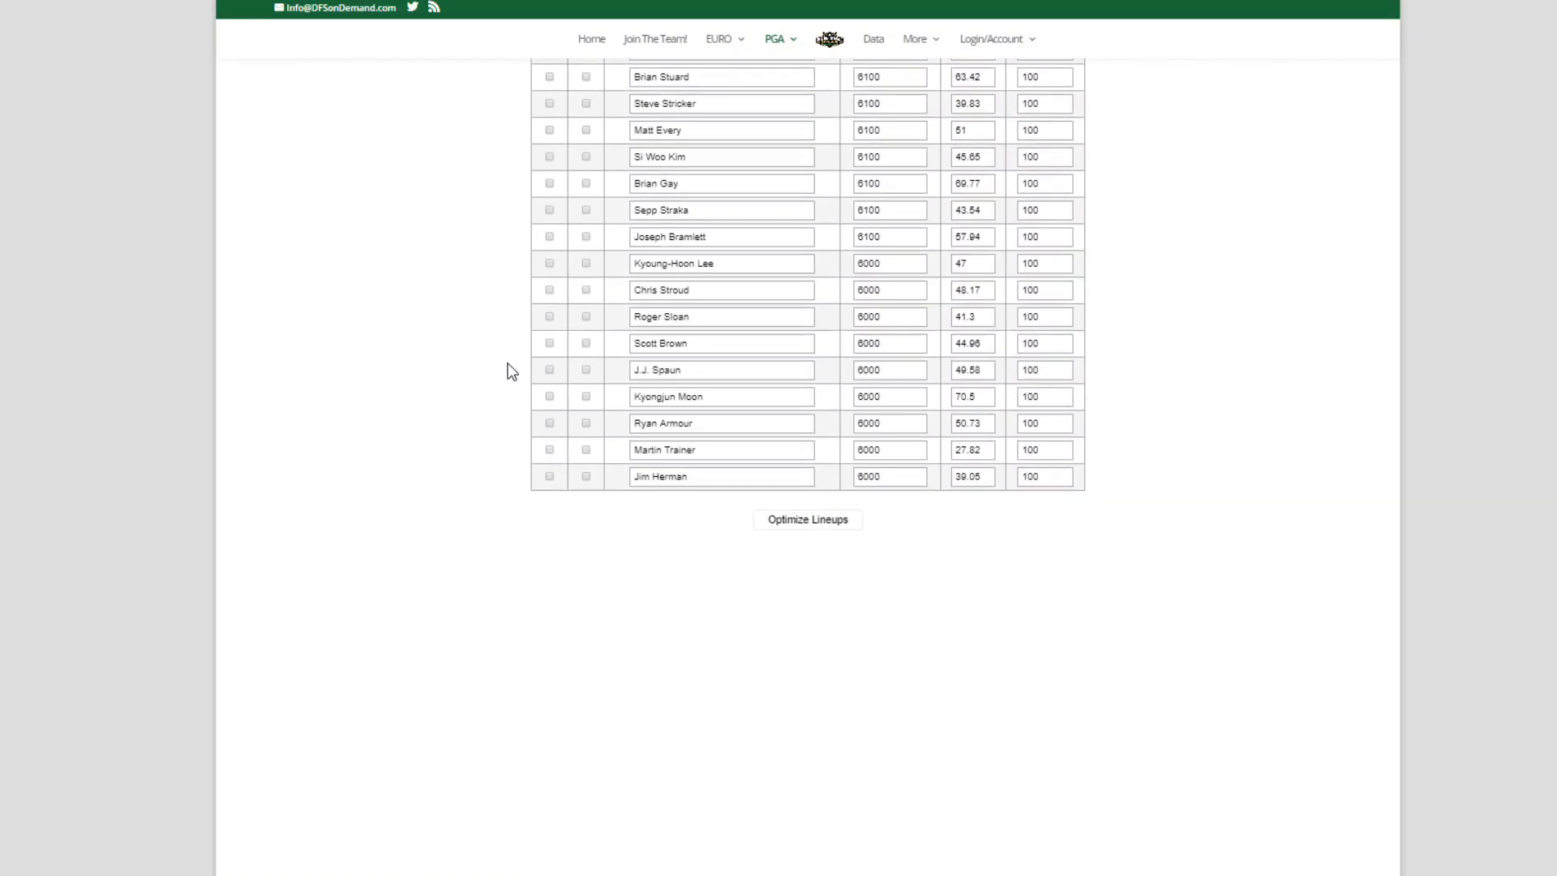
click(770, 522)
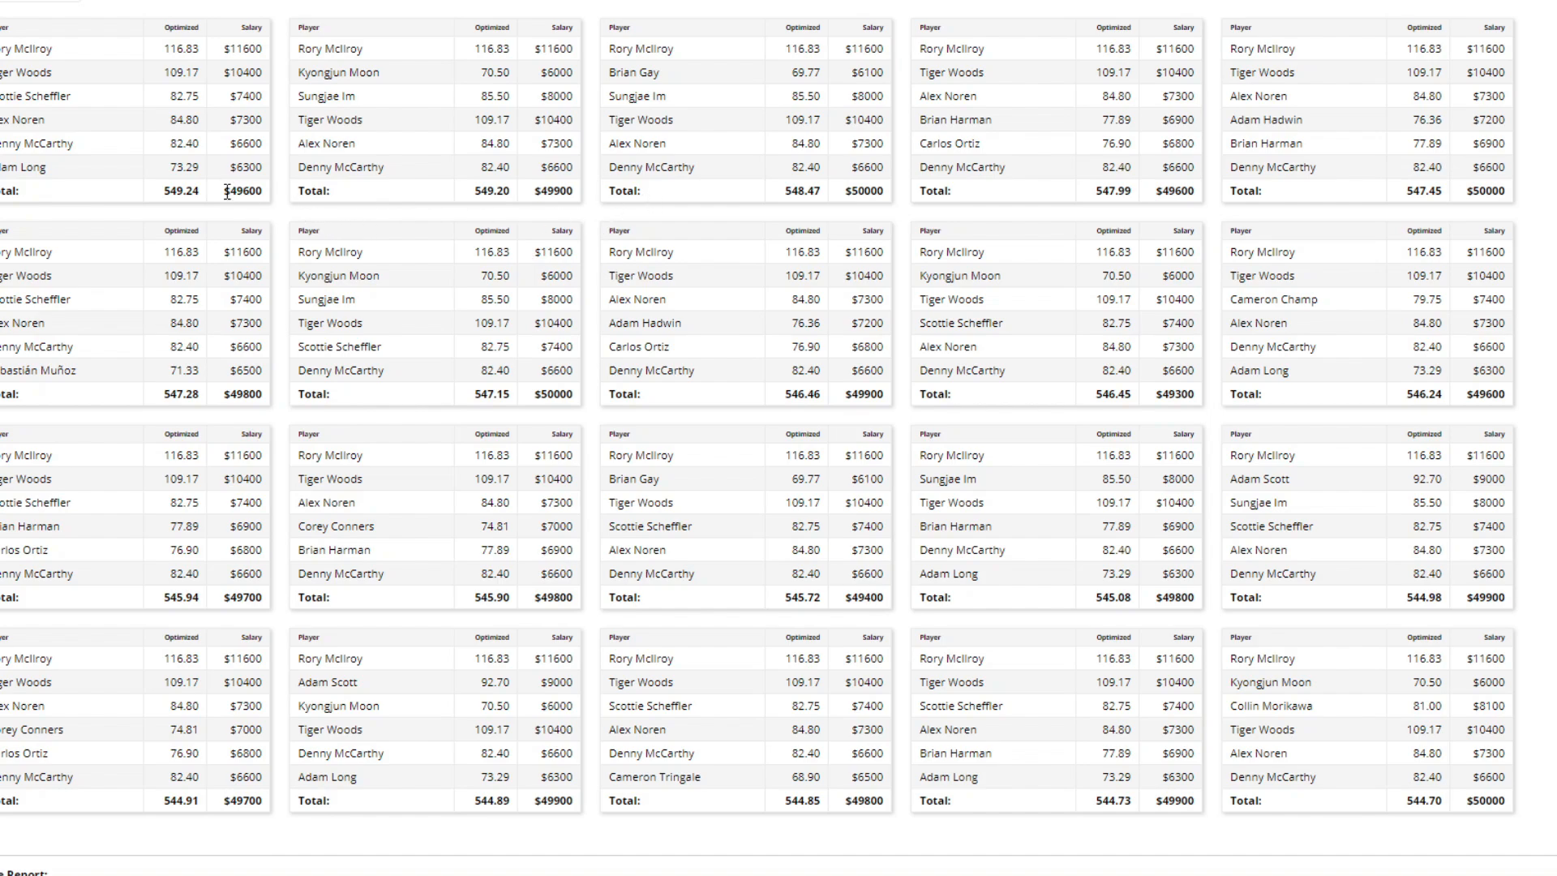
Review the generated lineups and exposure report, and export the lineups to CSV, opening the file to check its player ID rows.
drag(154, 184, 198, 203)
click(198, 204)
scroll(640, 300, down, 1)
scroll(641, 299, down, 9)
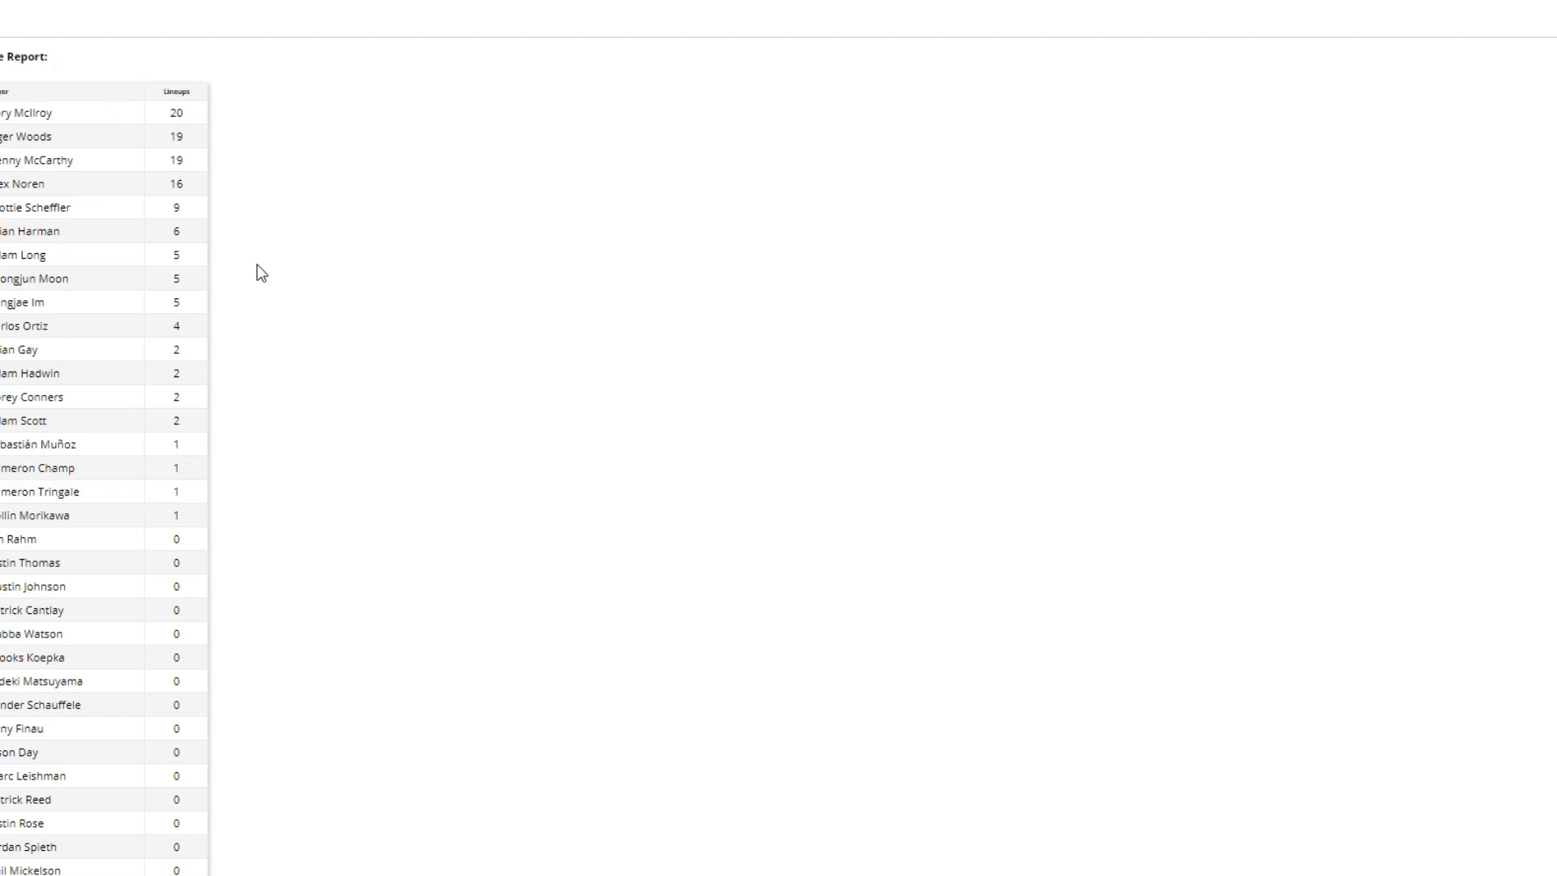
scroll(259, 271, up, 10)
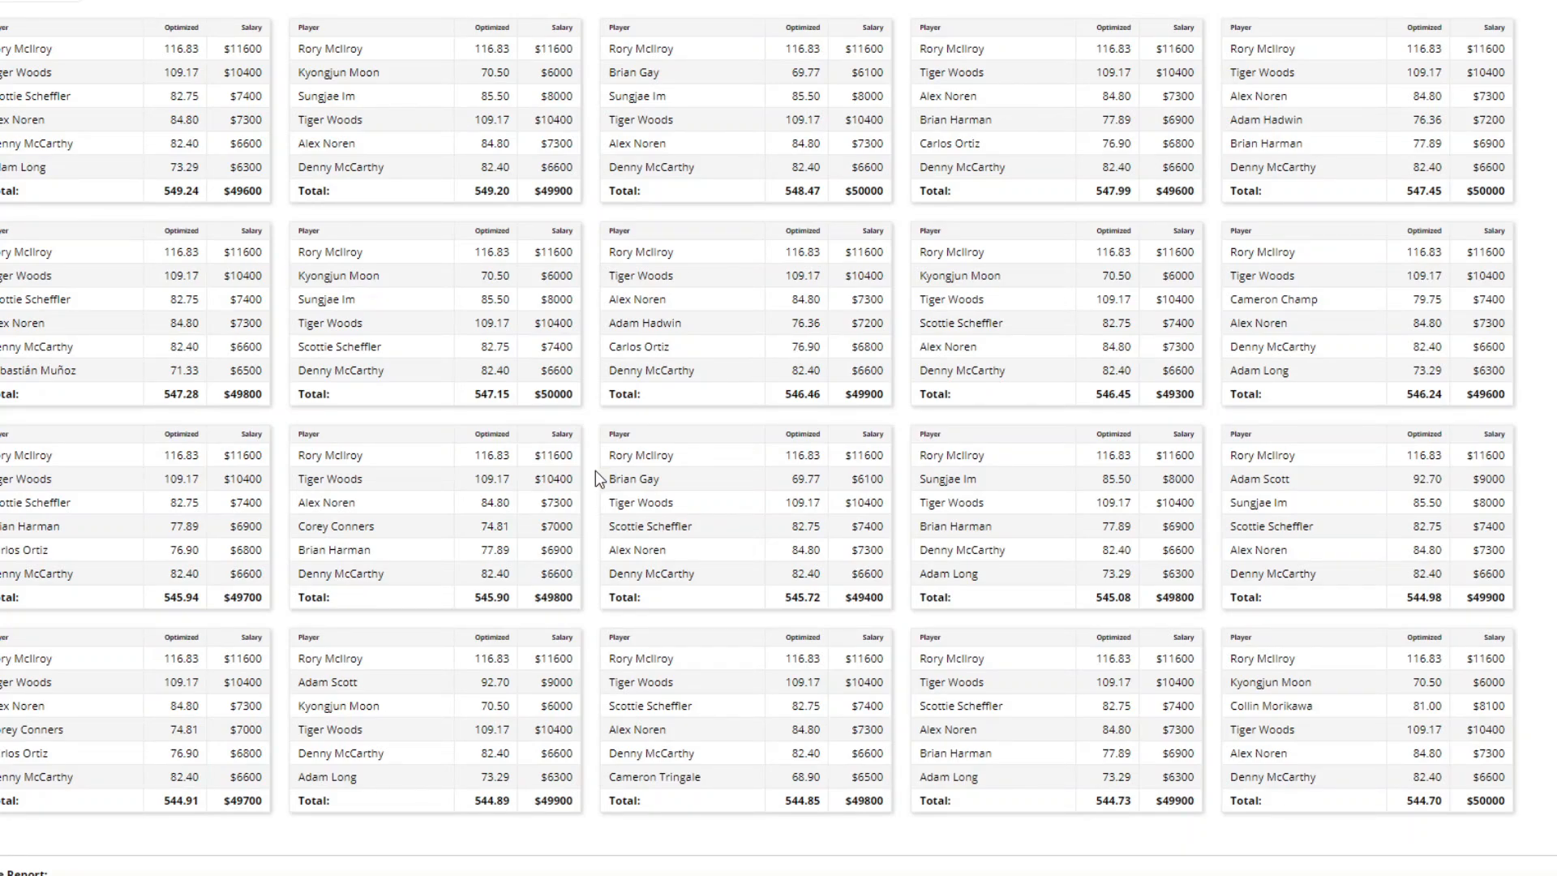
click(33, 5)
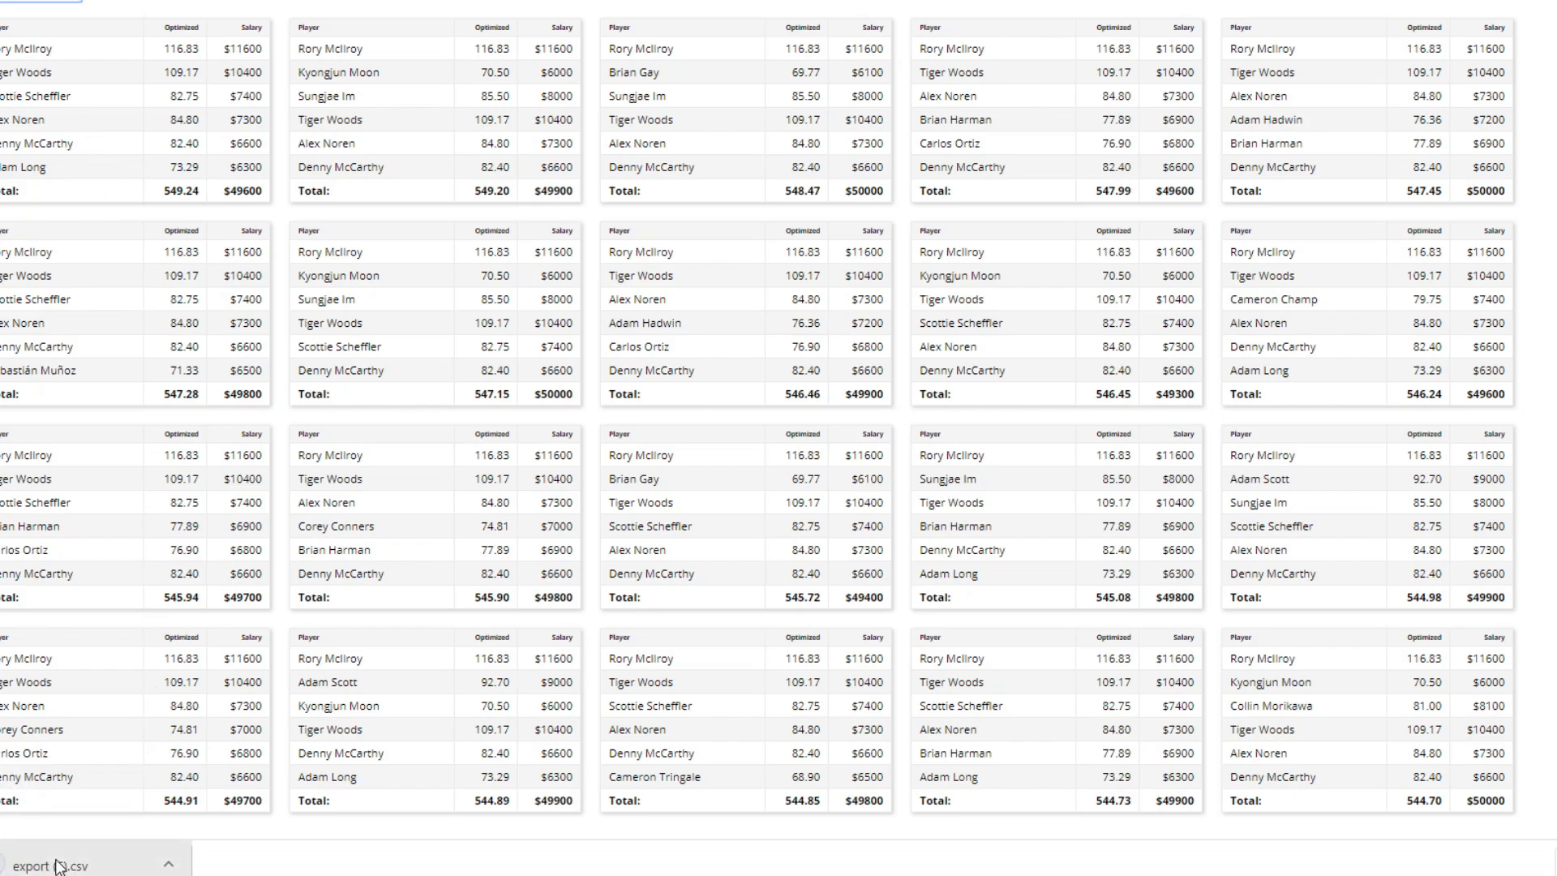
click(50, 865)
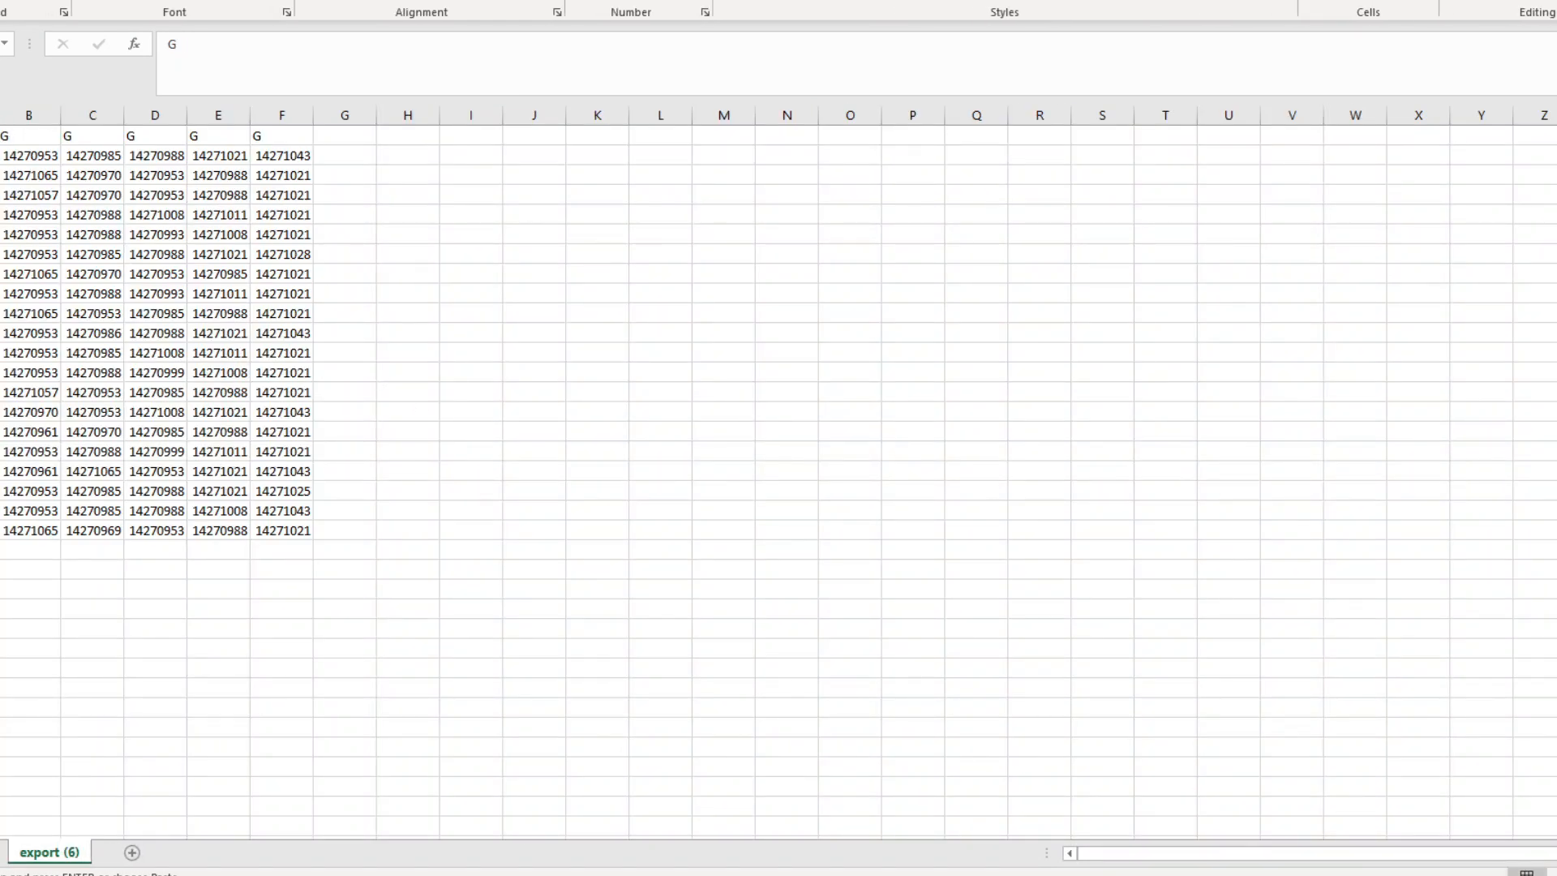
drag(2, 154, 267, 528)
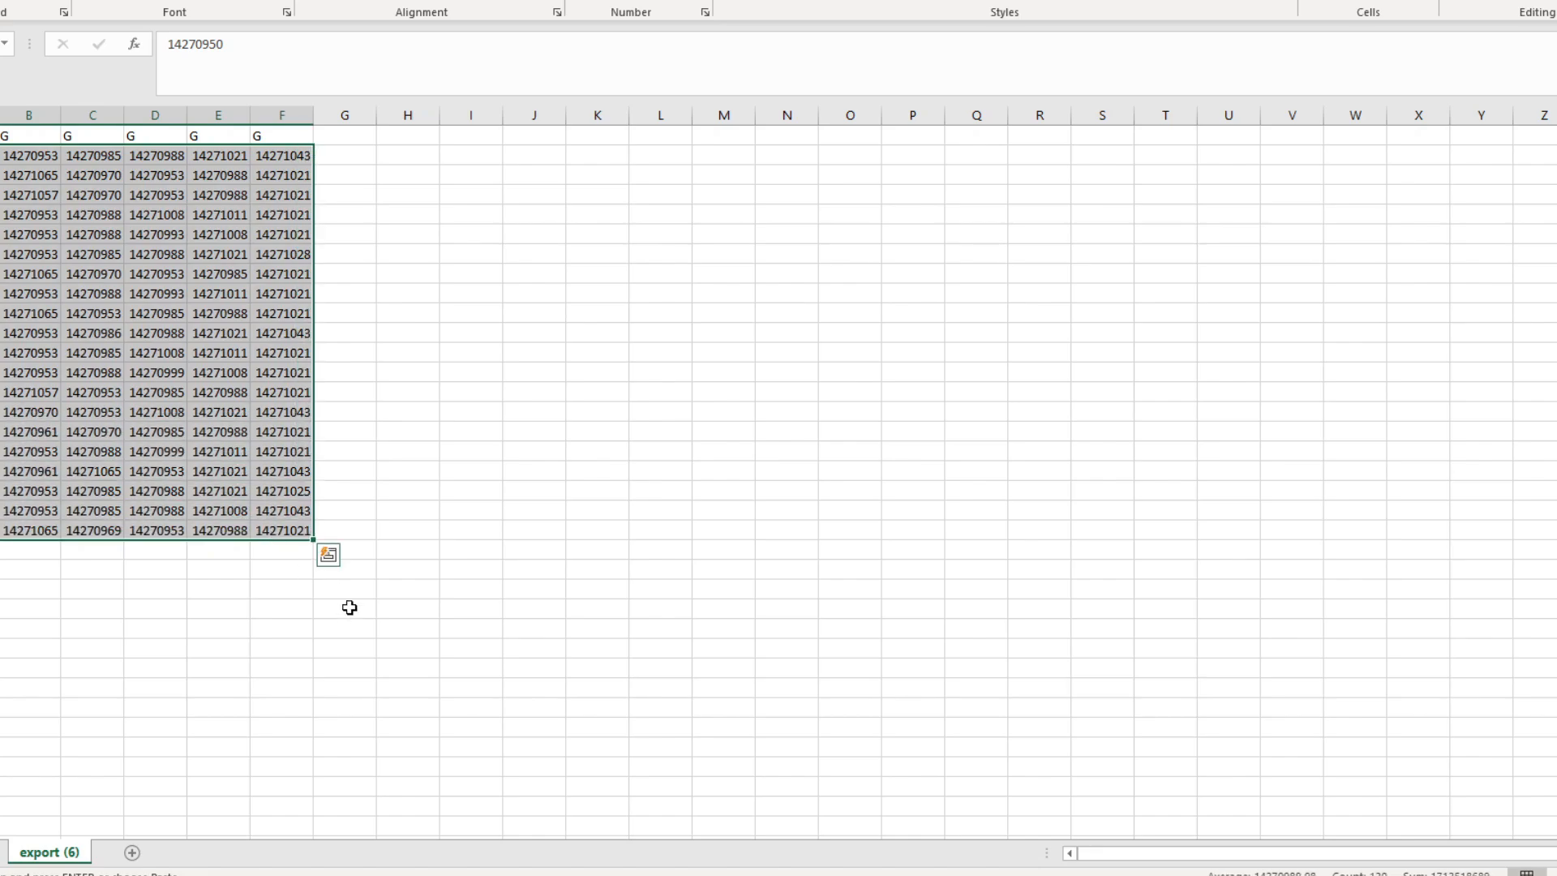
click(349, 607)
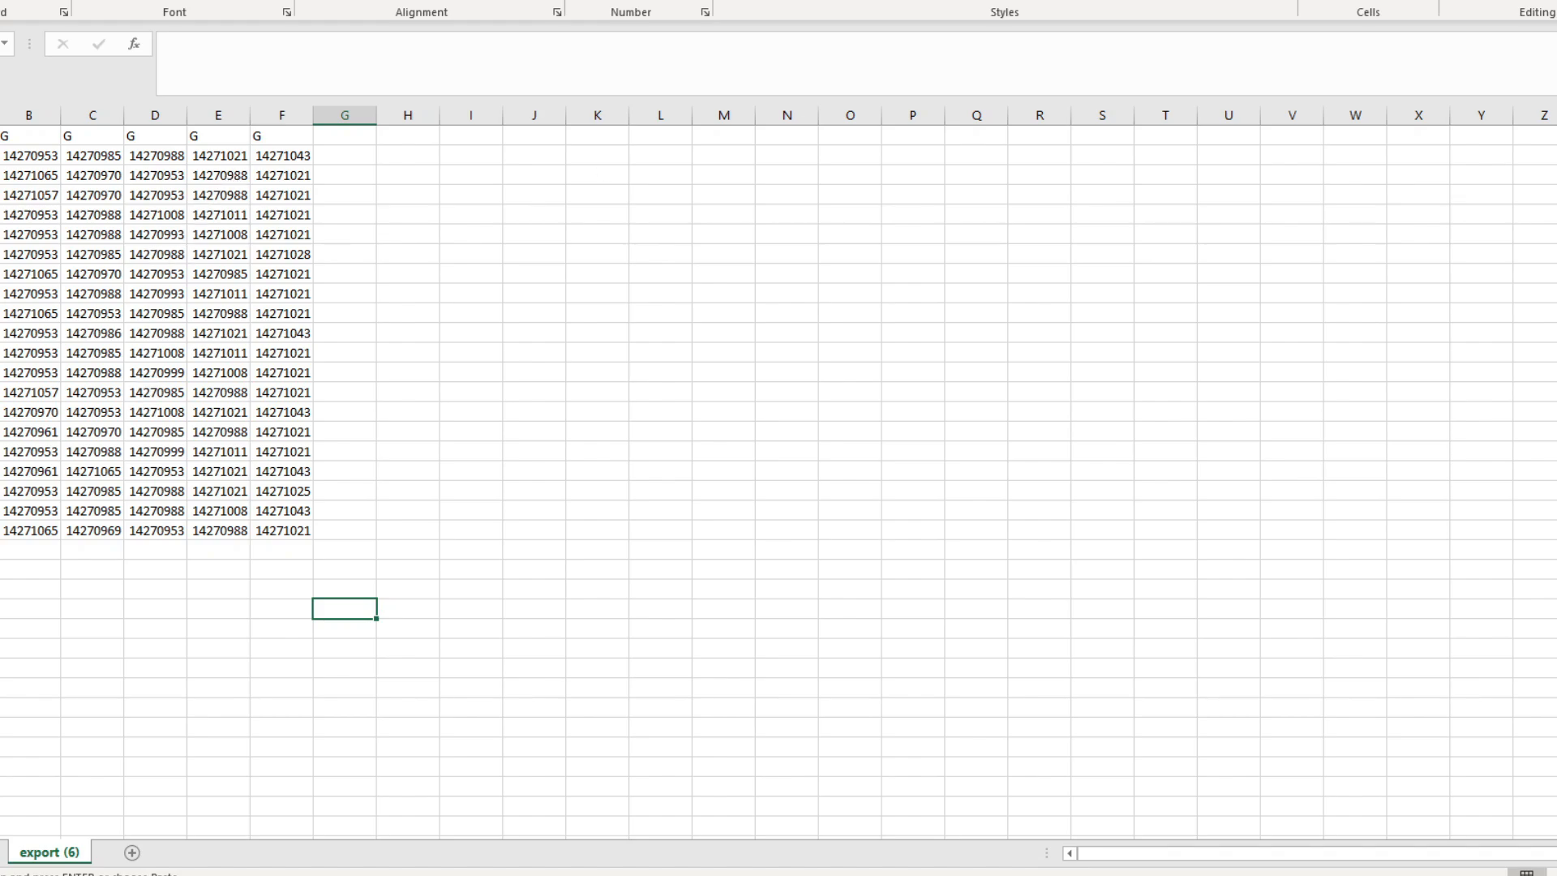
Return to the web lineup optimizer and set Rory McIlroy's maximum exposure to 20 percent.
key(alt+Tab)
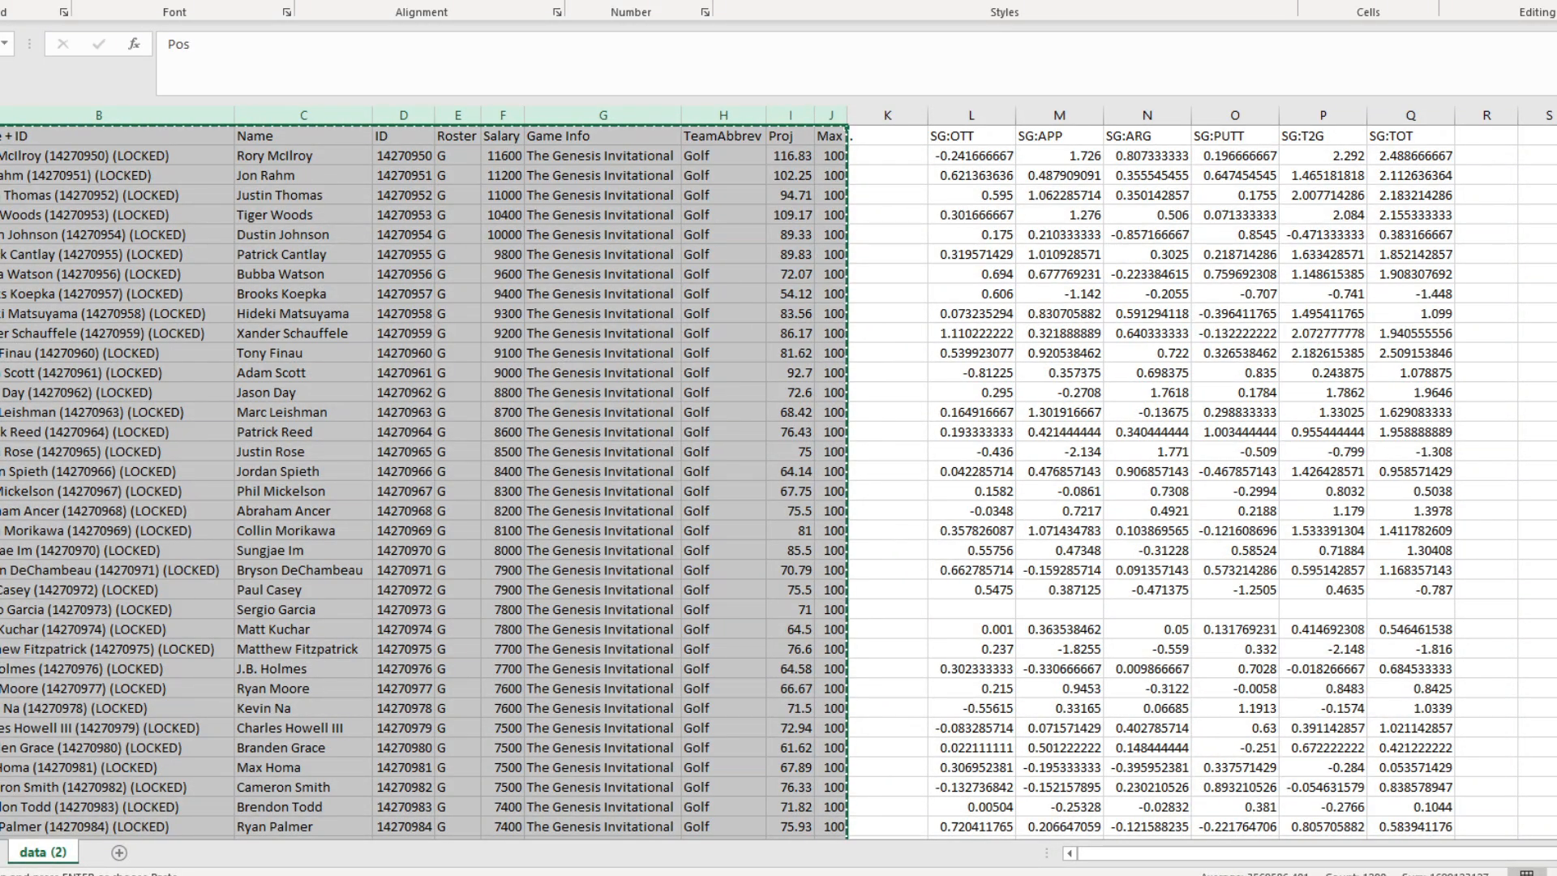
mouse_move(522, 750)
click(533, 799)
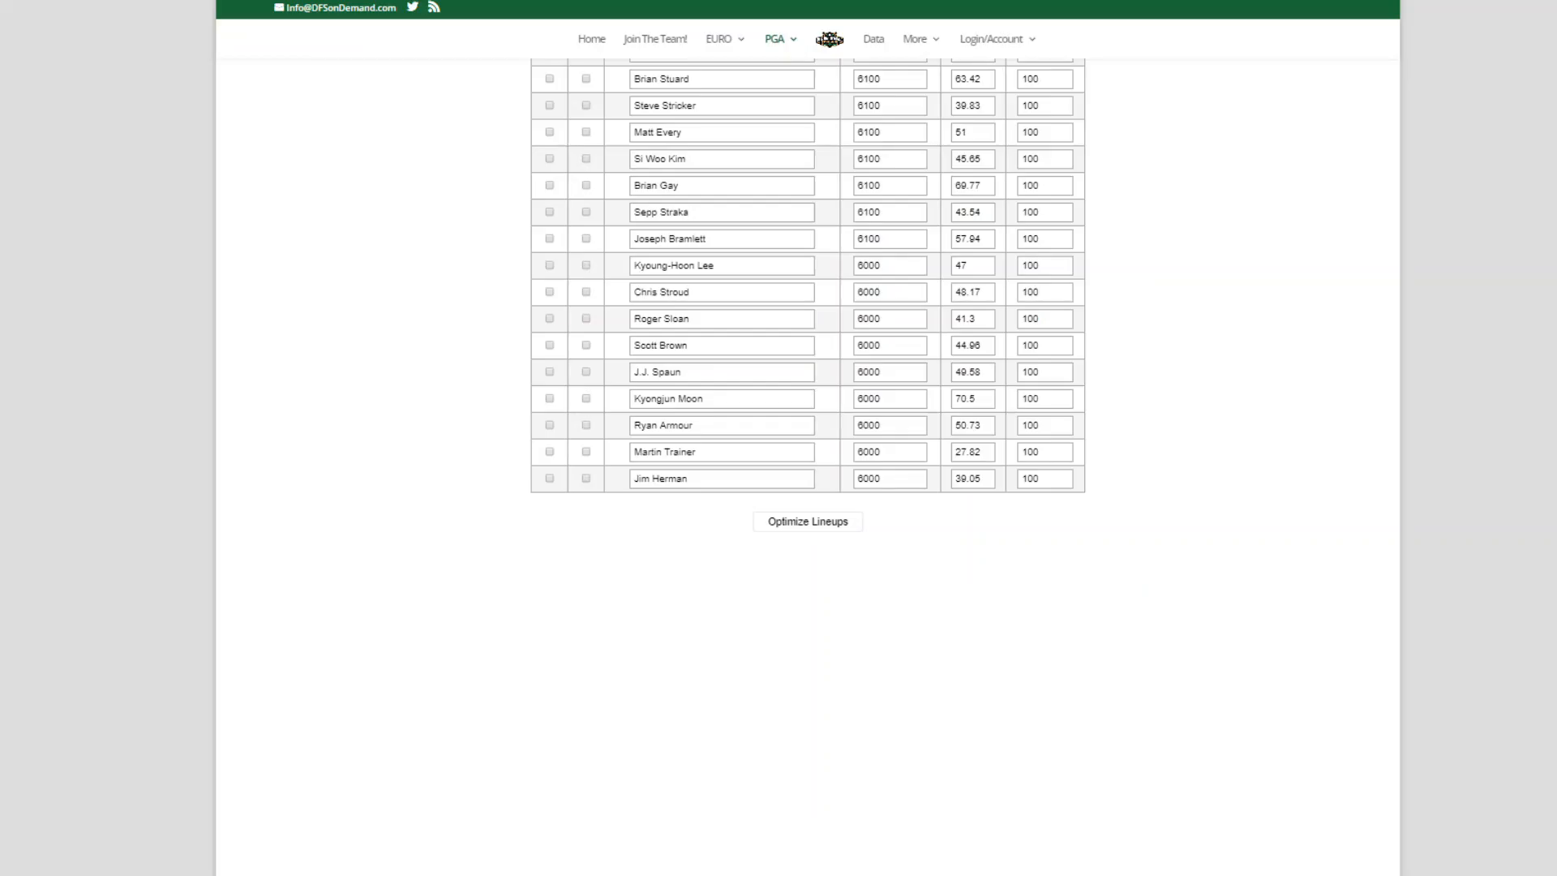
scroll(1127, 438, up, 15)
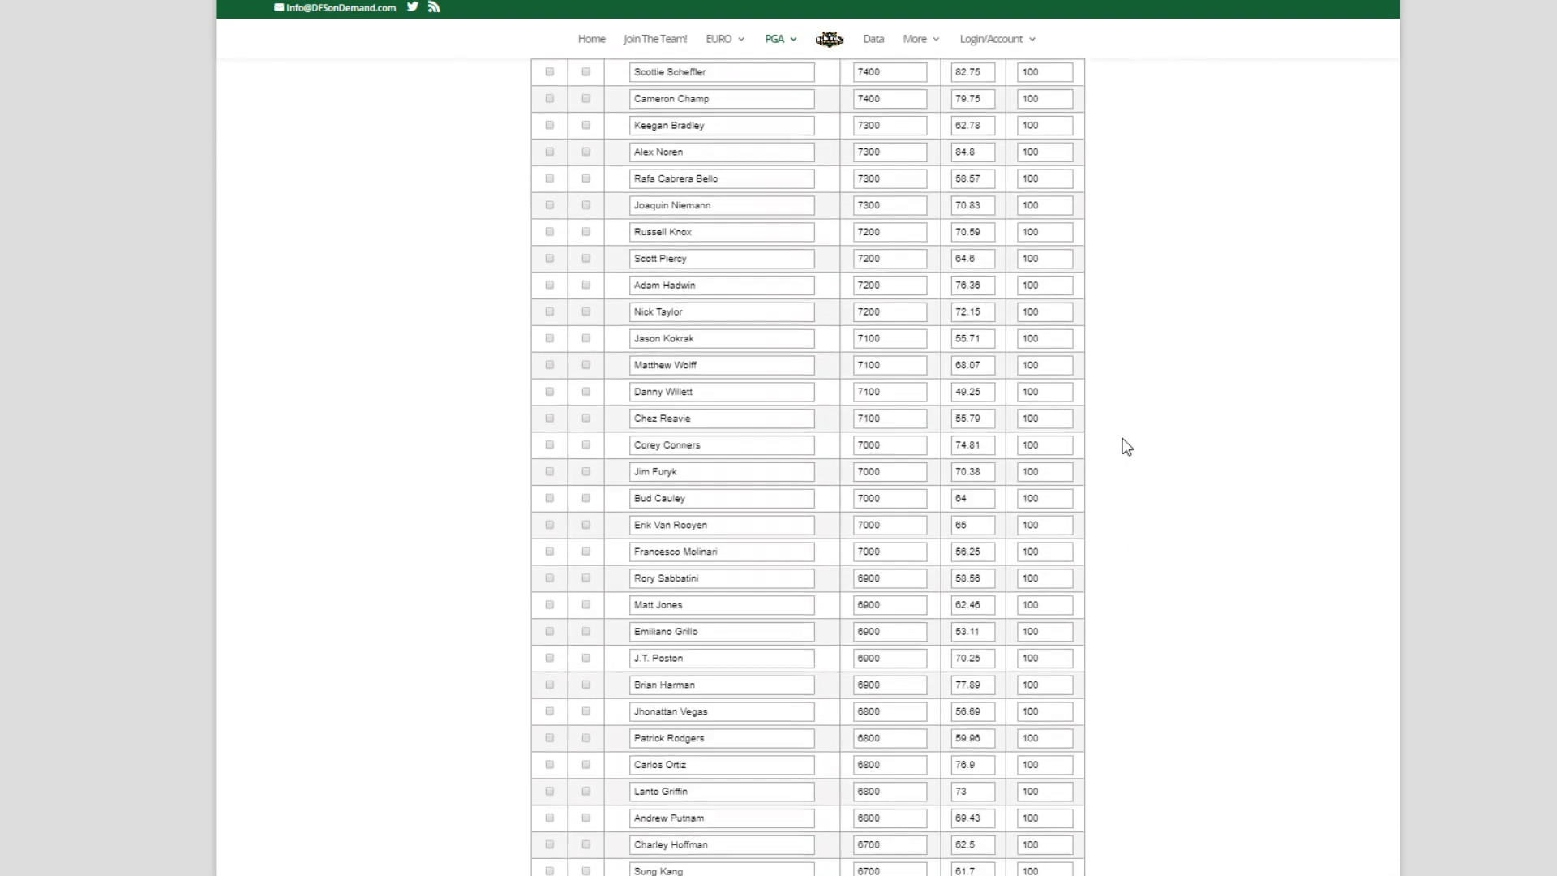
scroll(1127, 446, up, 15)
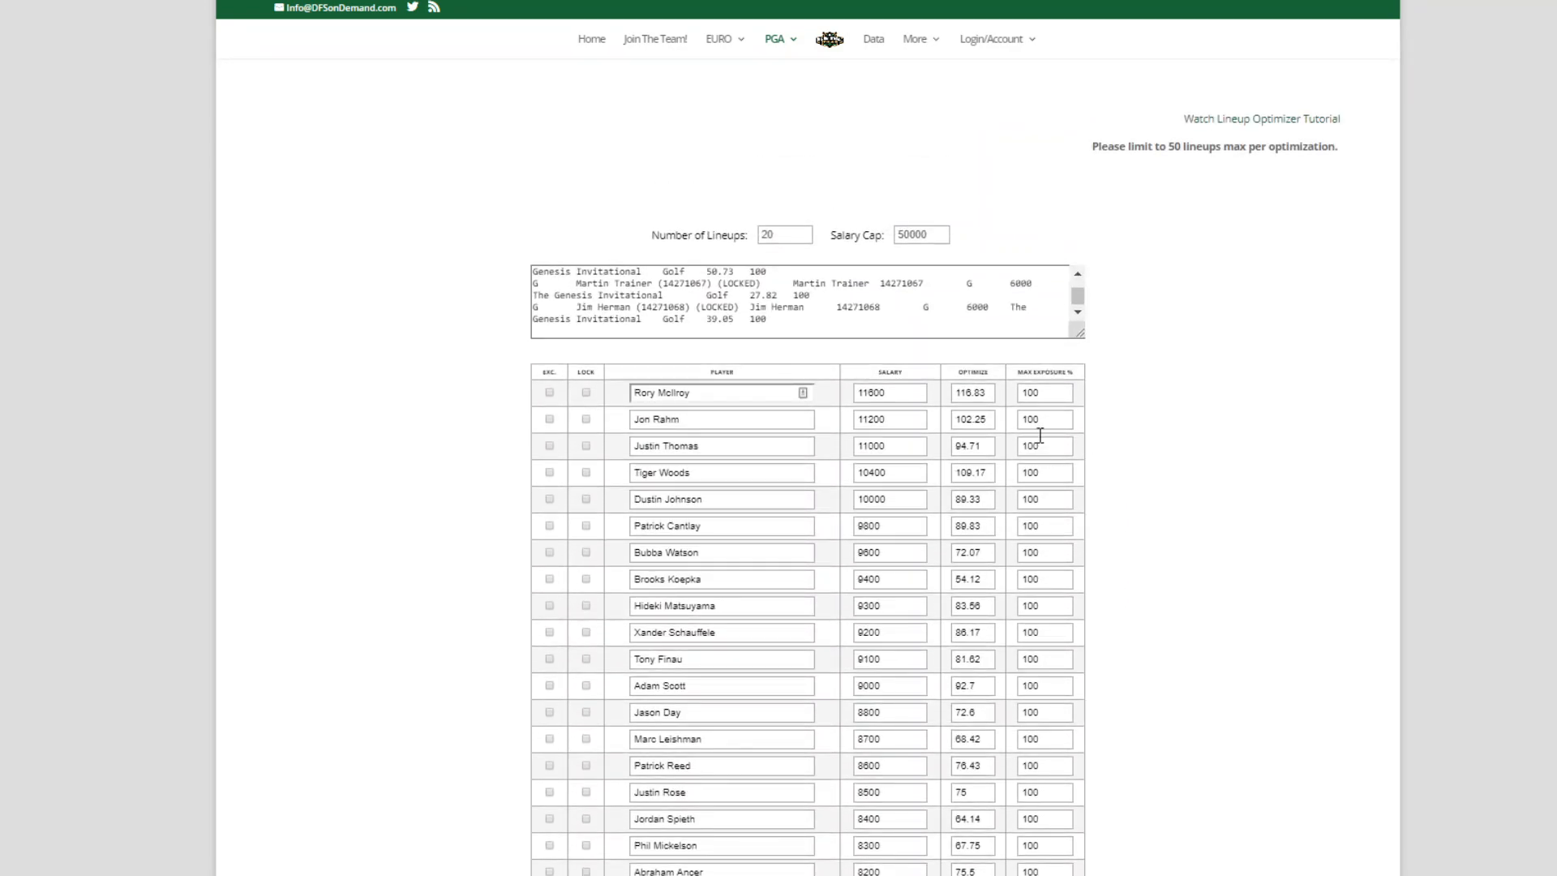
double_click(1037, 392)
text(20)
Set the number of lineups to 10 and the salary cap to 49500, and run the lineup optimization.
double_click(763, 232)
text(10)
click(939, 237)
drag(927, 235, 875, 246)
text(49500)
scroll(1198, 383, down, 20)
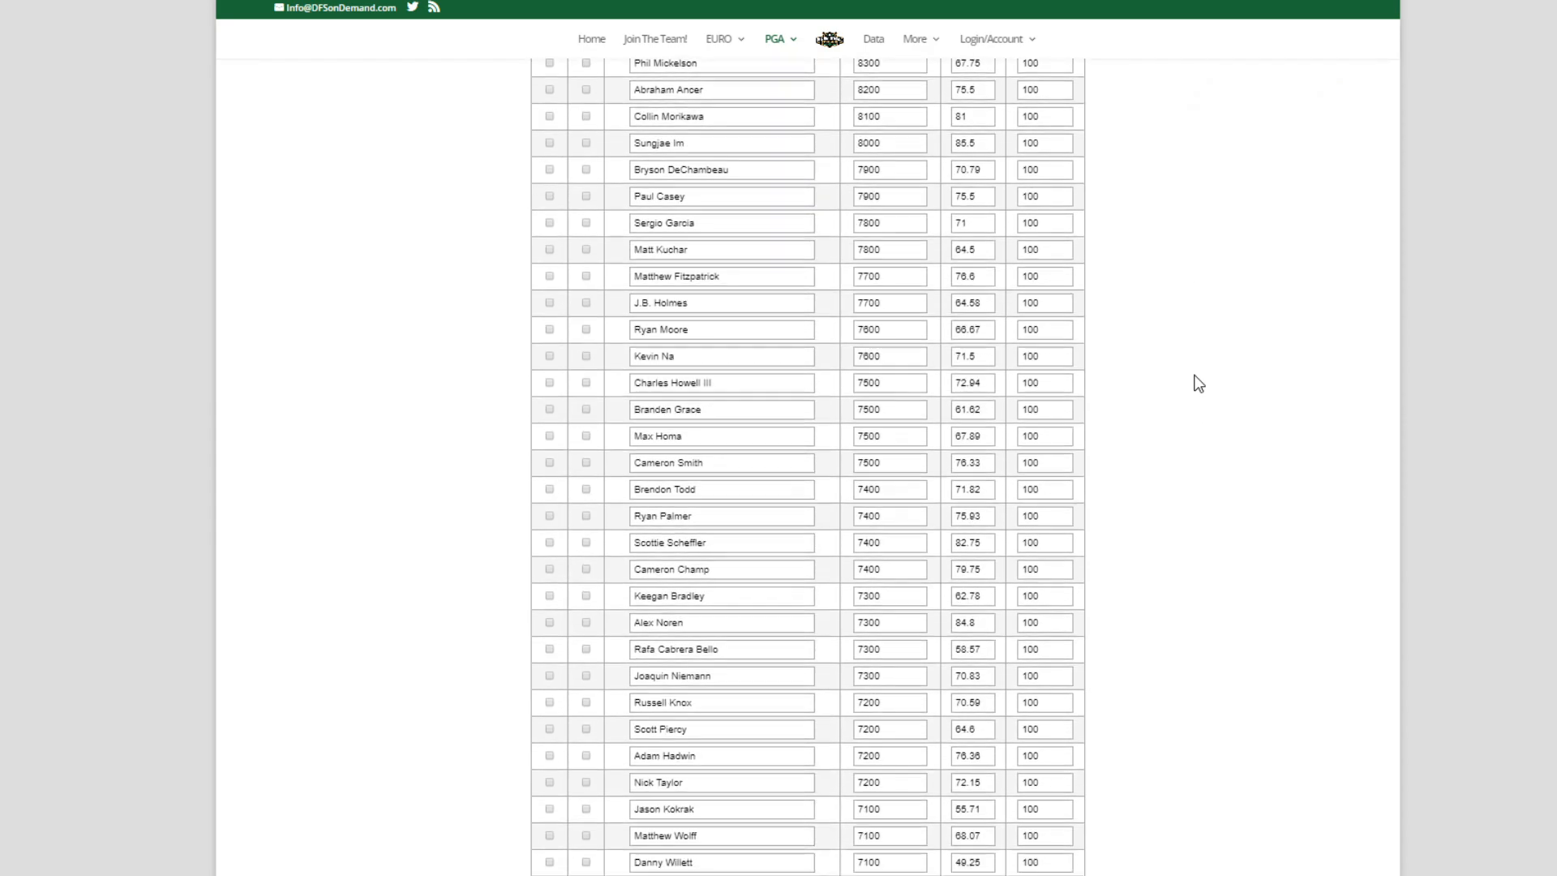
scroll(1199, 383, down, 20)
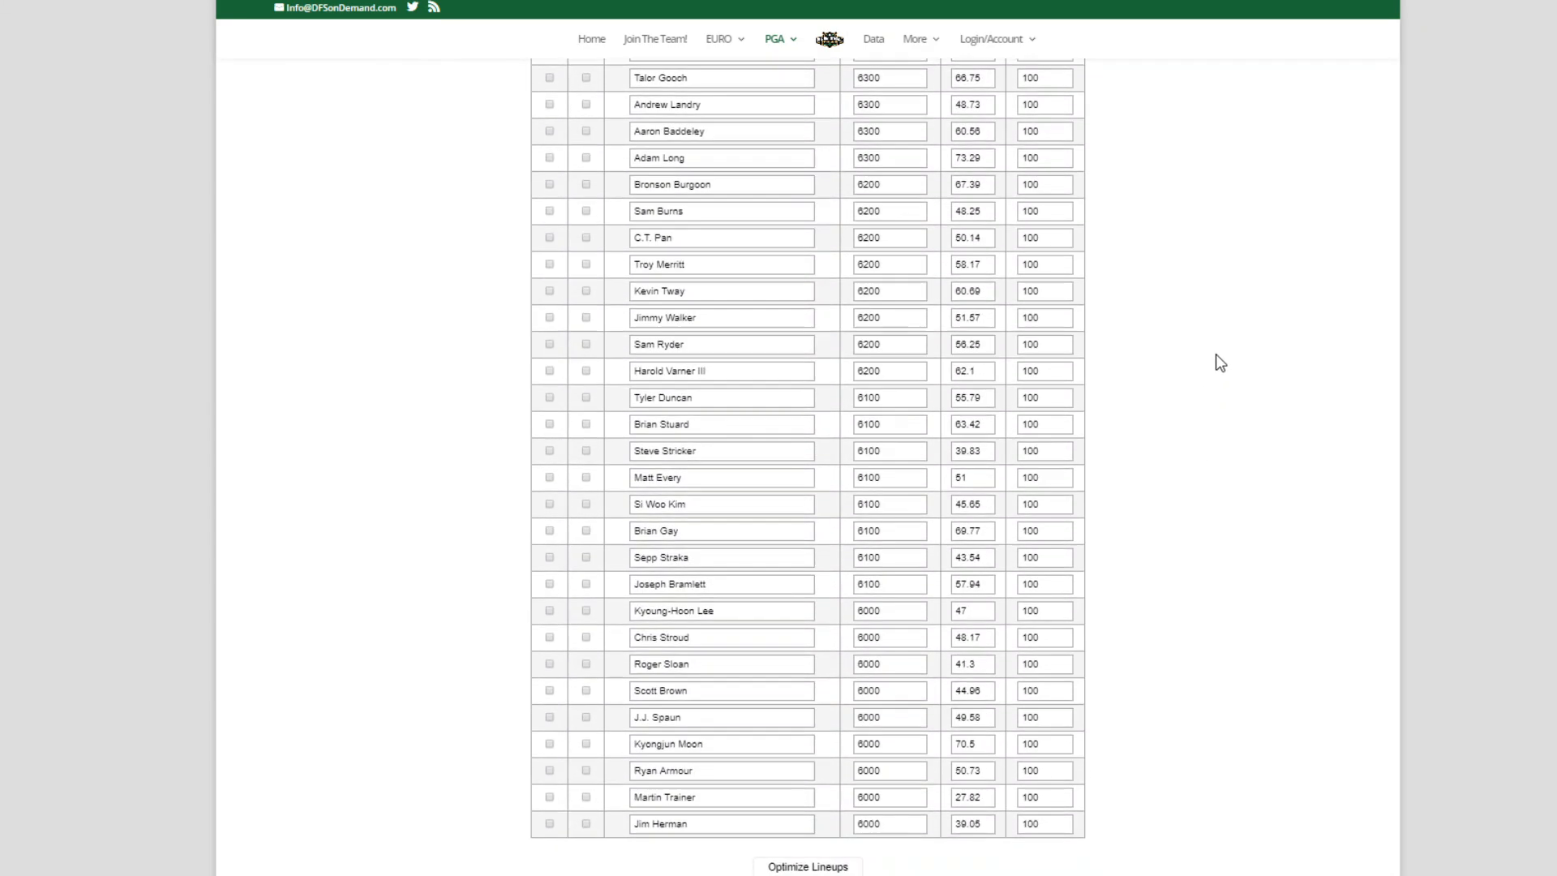
click(801, 300)
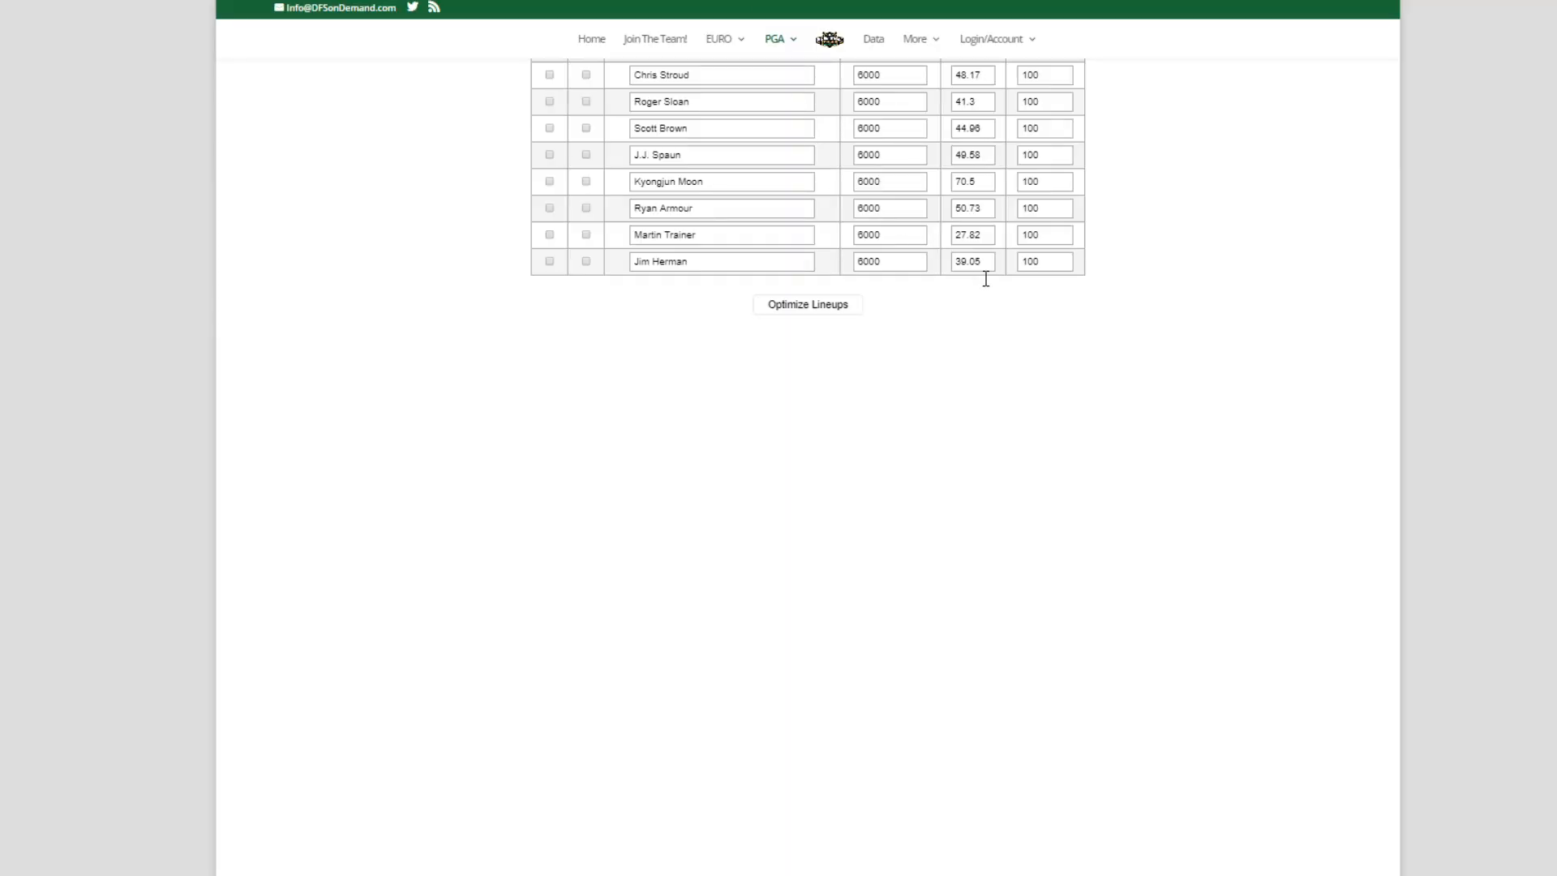
In the spreadsheet's Max column, set Rory McIlroy to 20, Jon Rahm to 35 and Justin Thomas to 0.
scroll(1248, 426, up, 15)
scroll(1174, 412, up, 20)
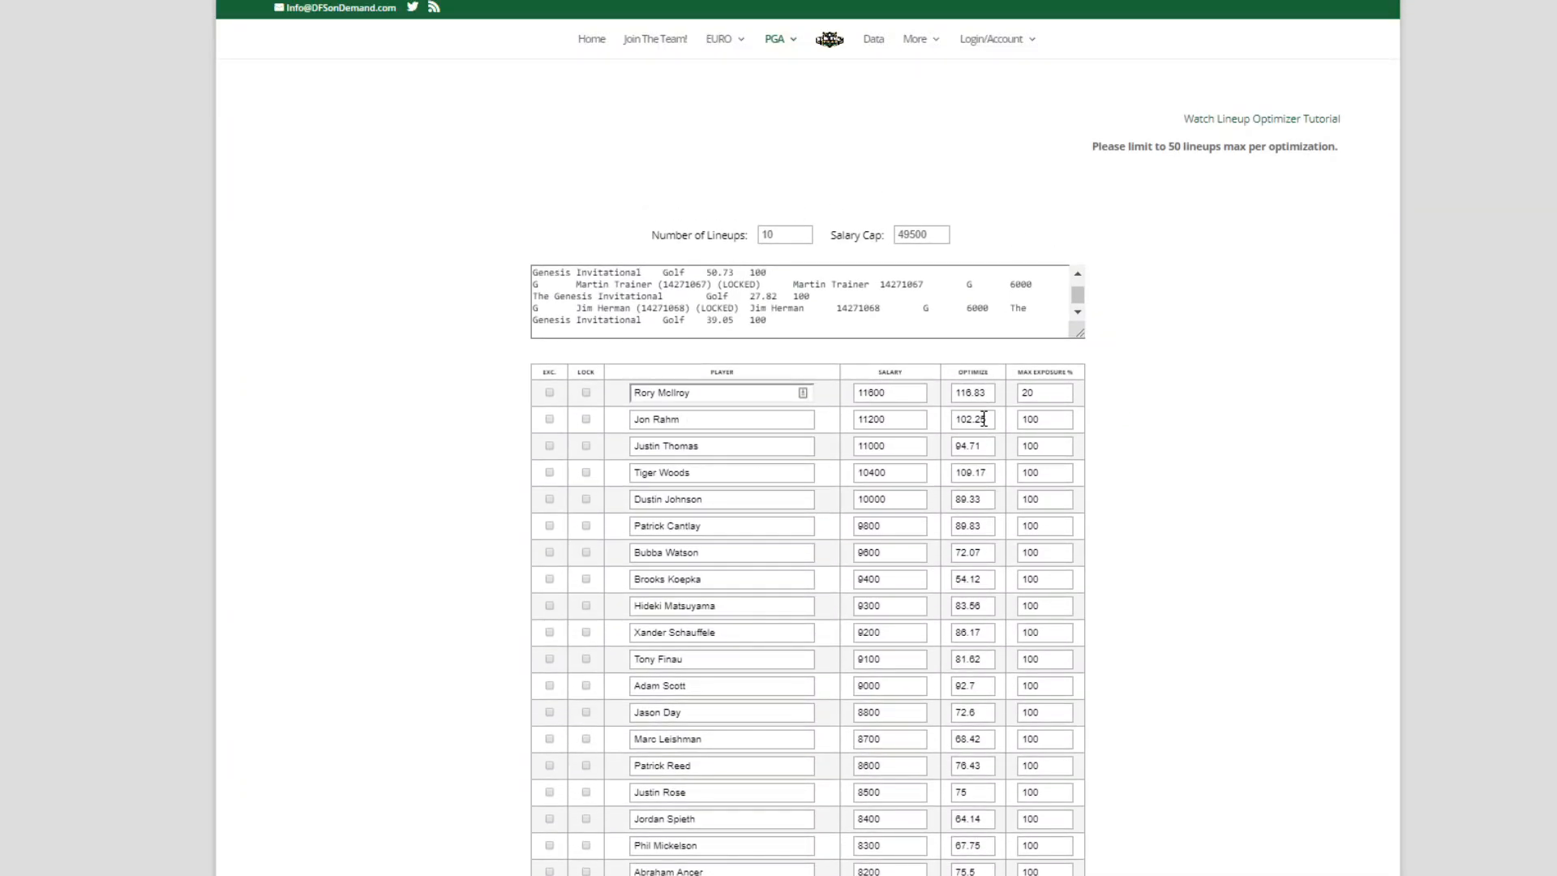
scroll(984, 419, down, 2)
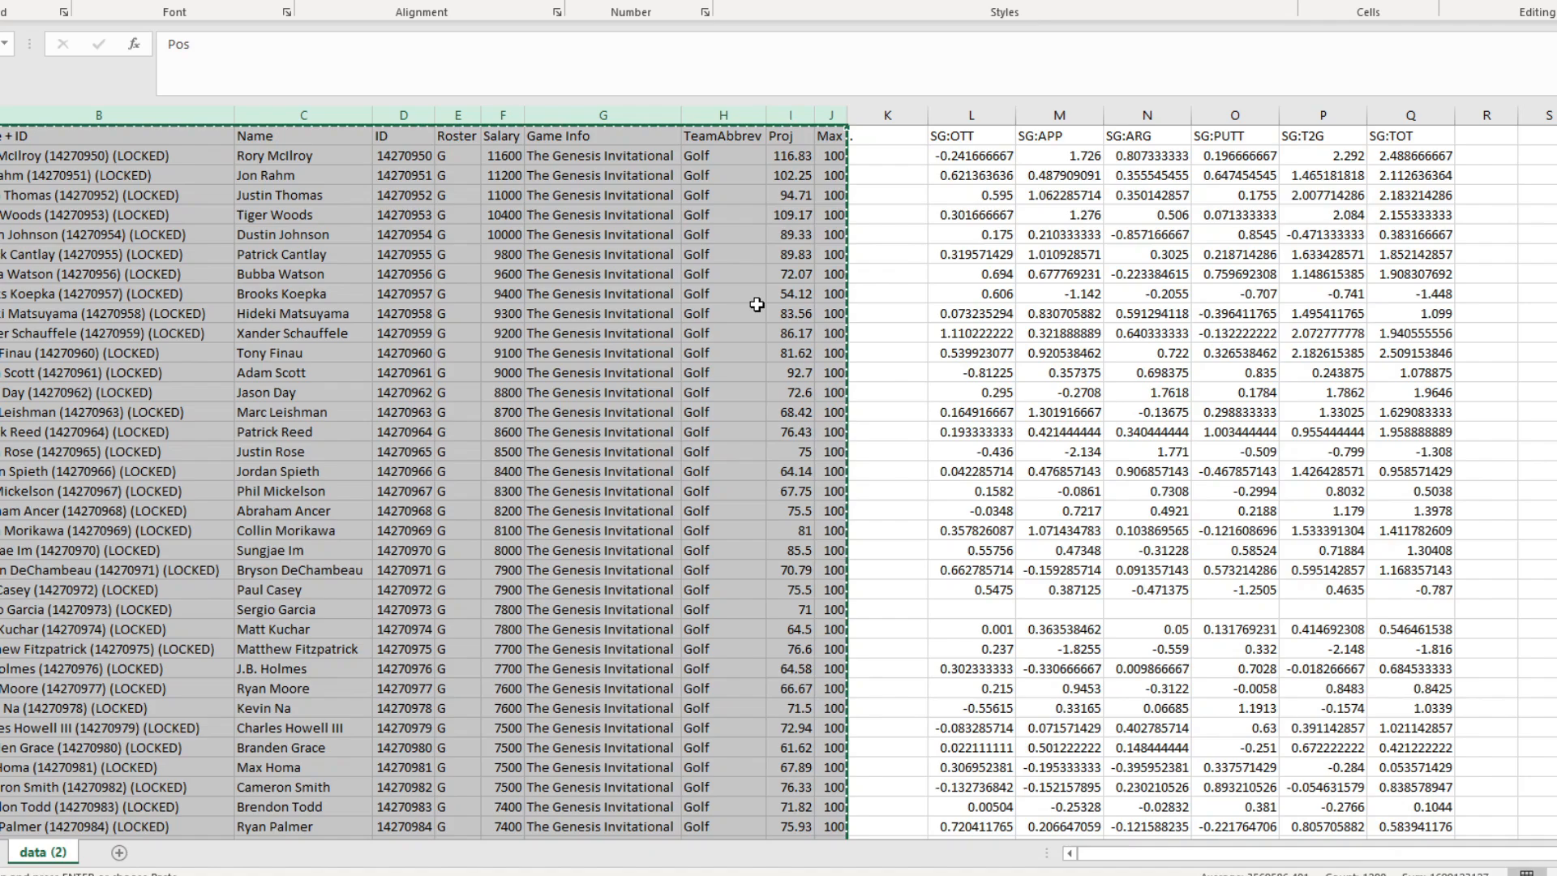
key(Escape)
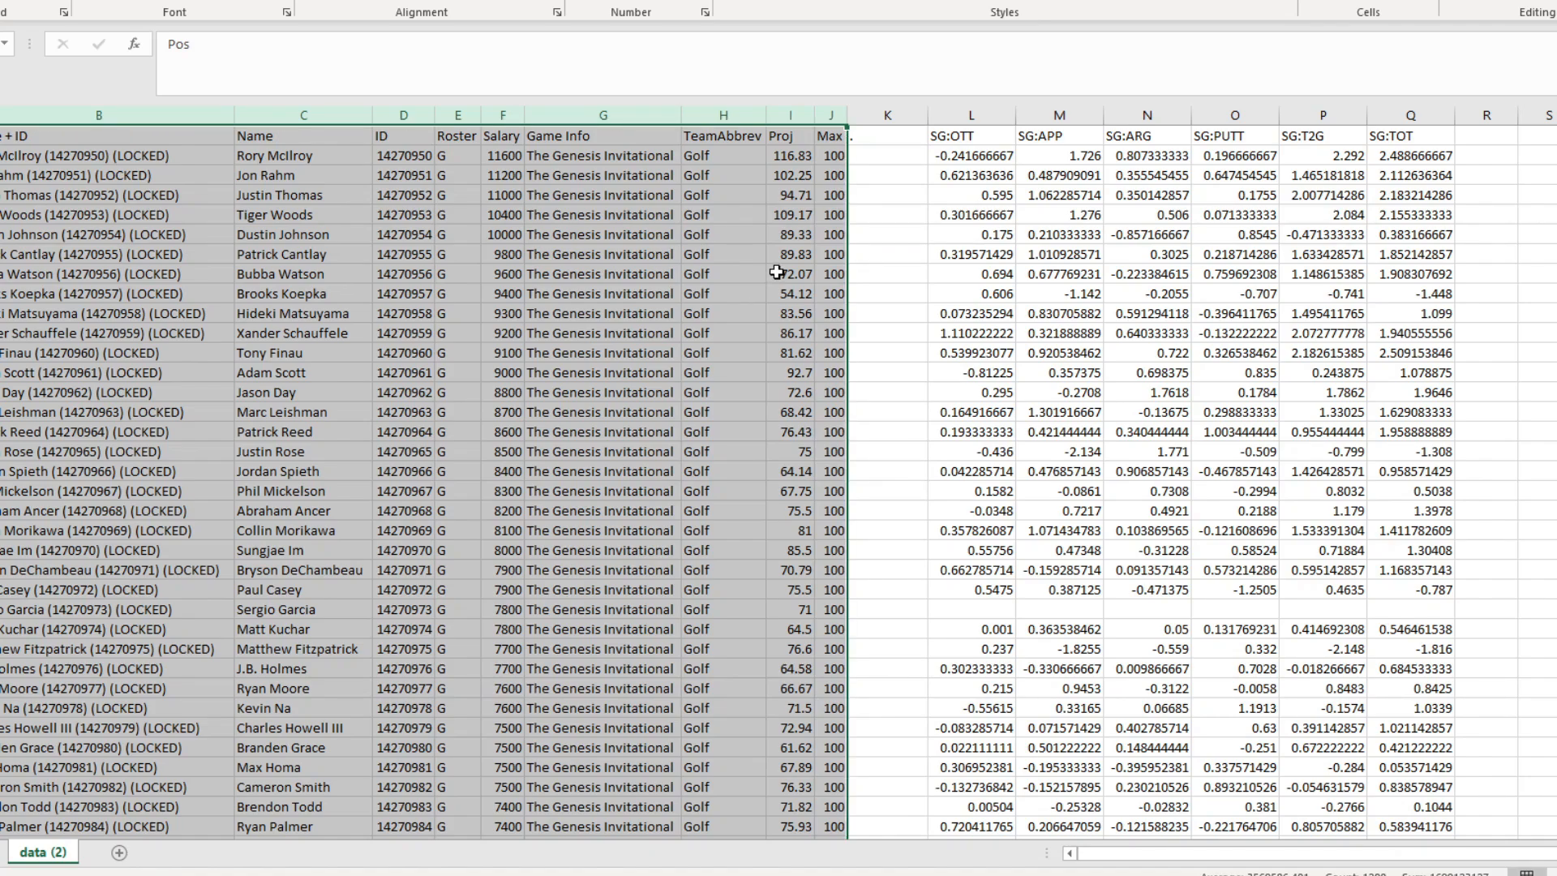
click(832, 154)
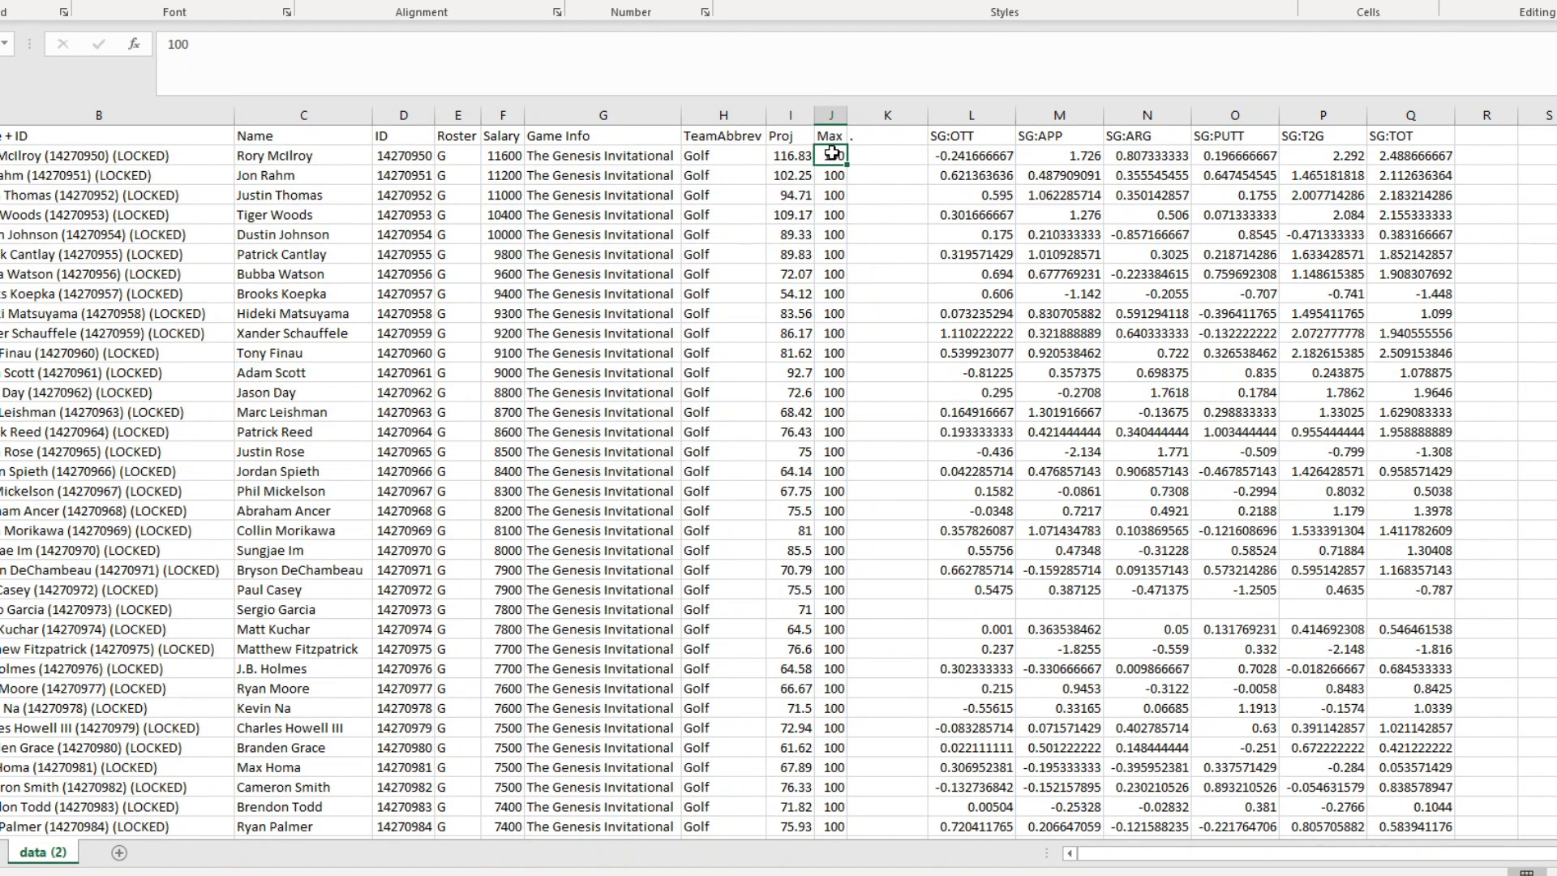
key(Down)
text(95)
key(Return)
key(Down)
key(Up)
text(0)
key(Return)
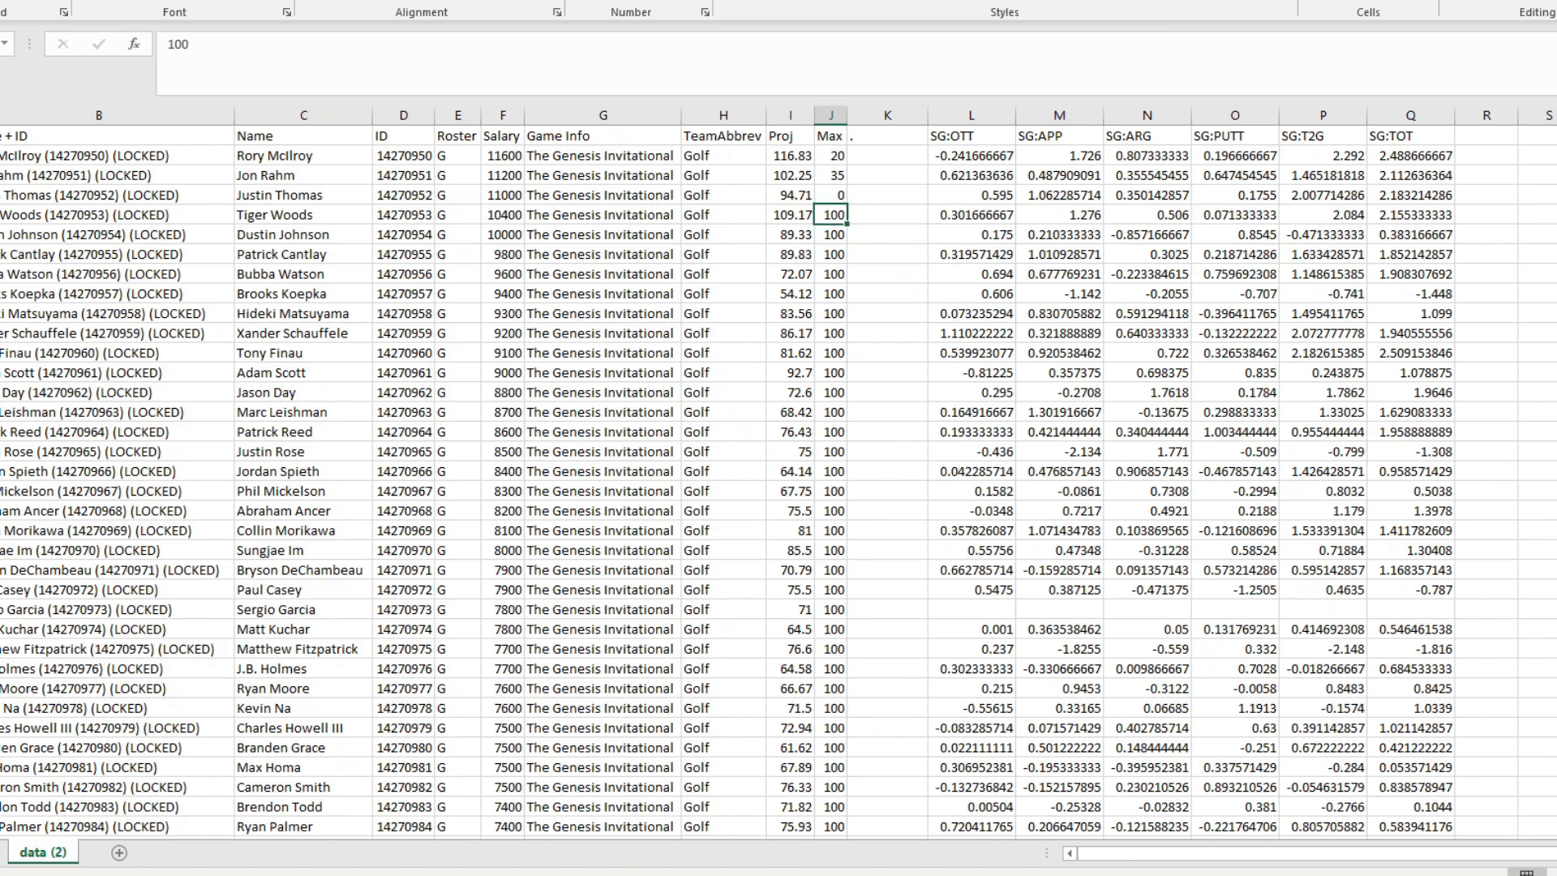
Replace the web optimizer's pasted sheet with the updated columns A through J, and clear the lock on Rory McIlroy.
drag(157, 115, 816, 125)
key(ctrl+c)
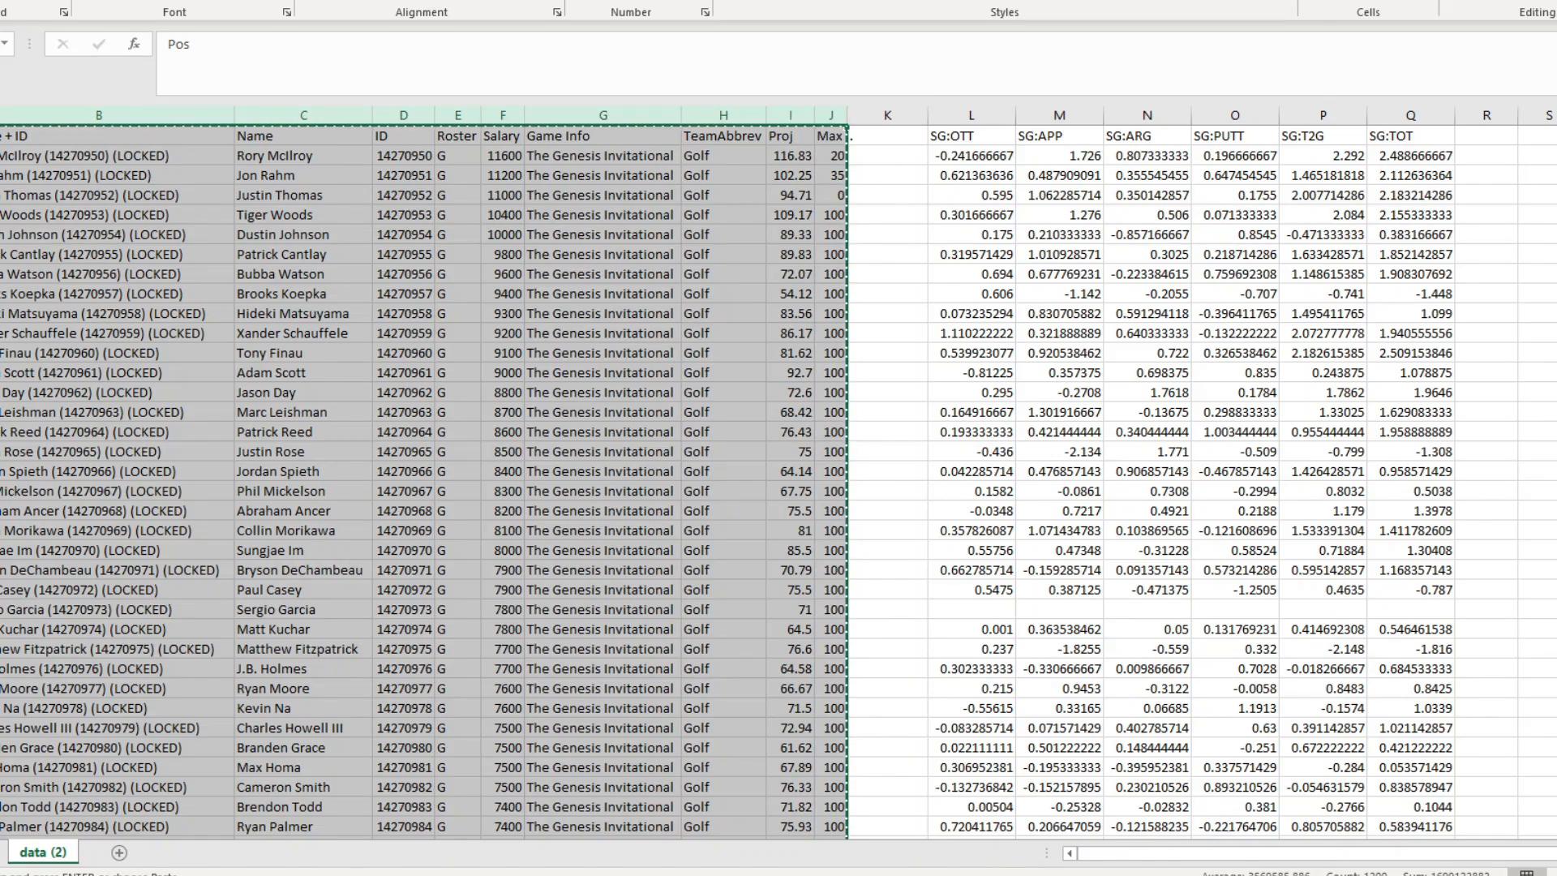
click(474, 874)
click(533, 819)
click(678, 134)
key(ctrl+a)
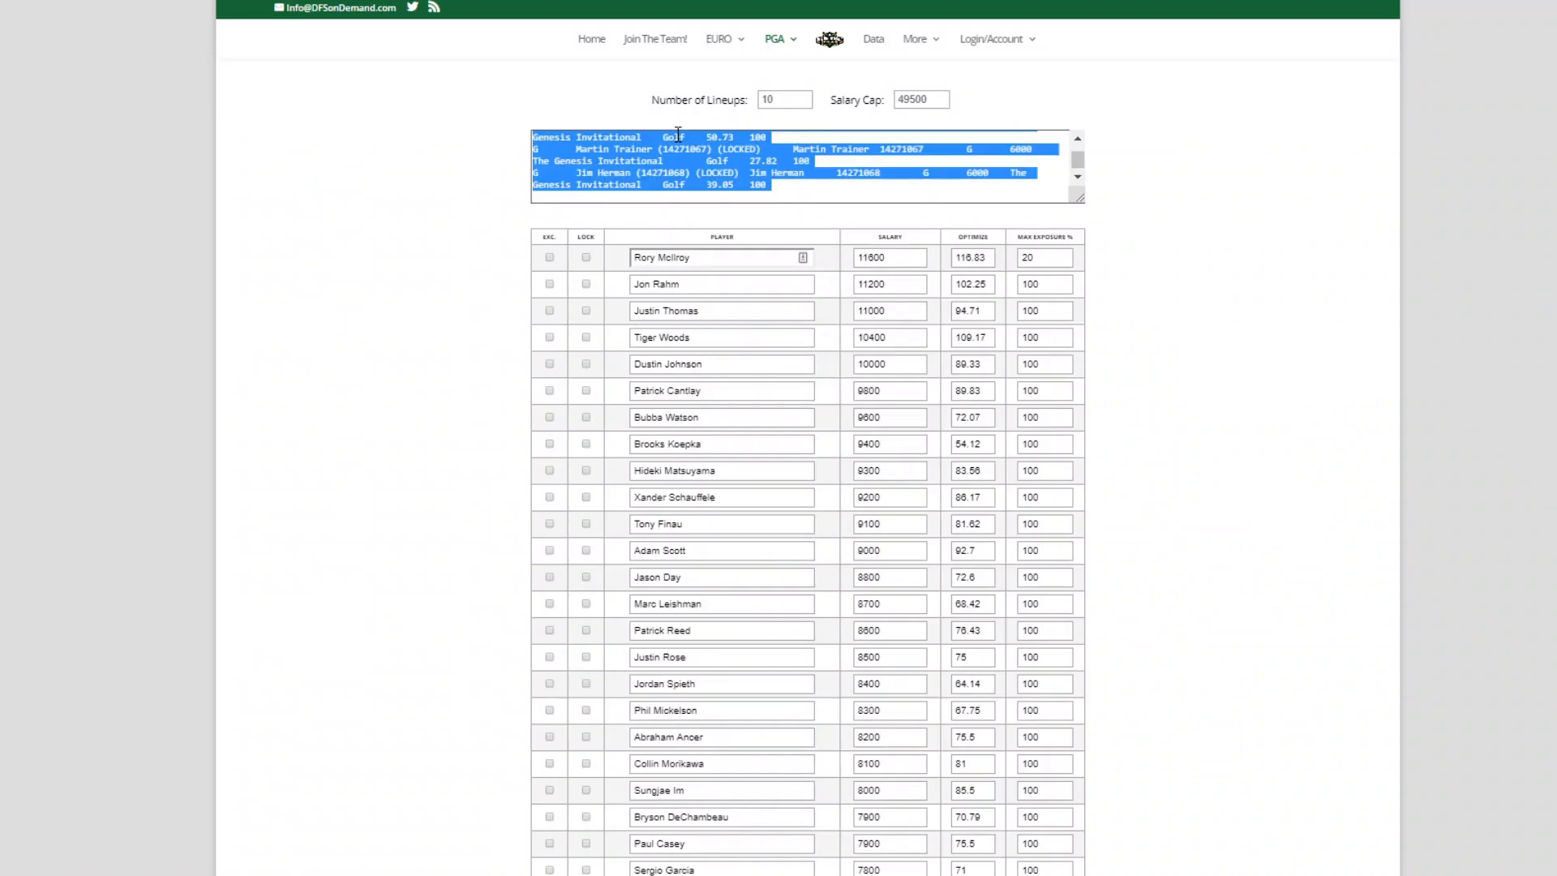
key(BackSpace)
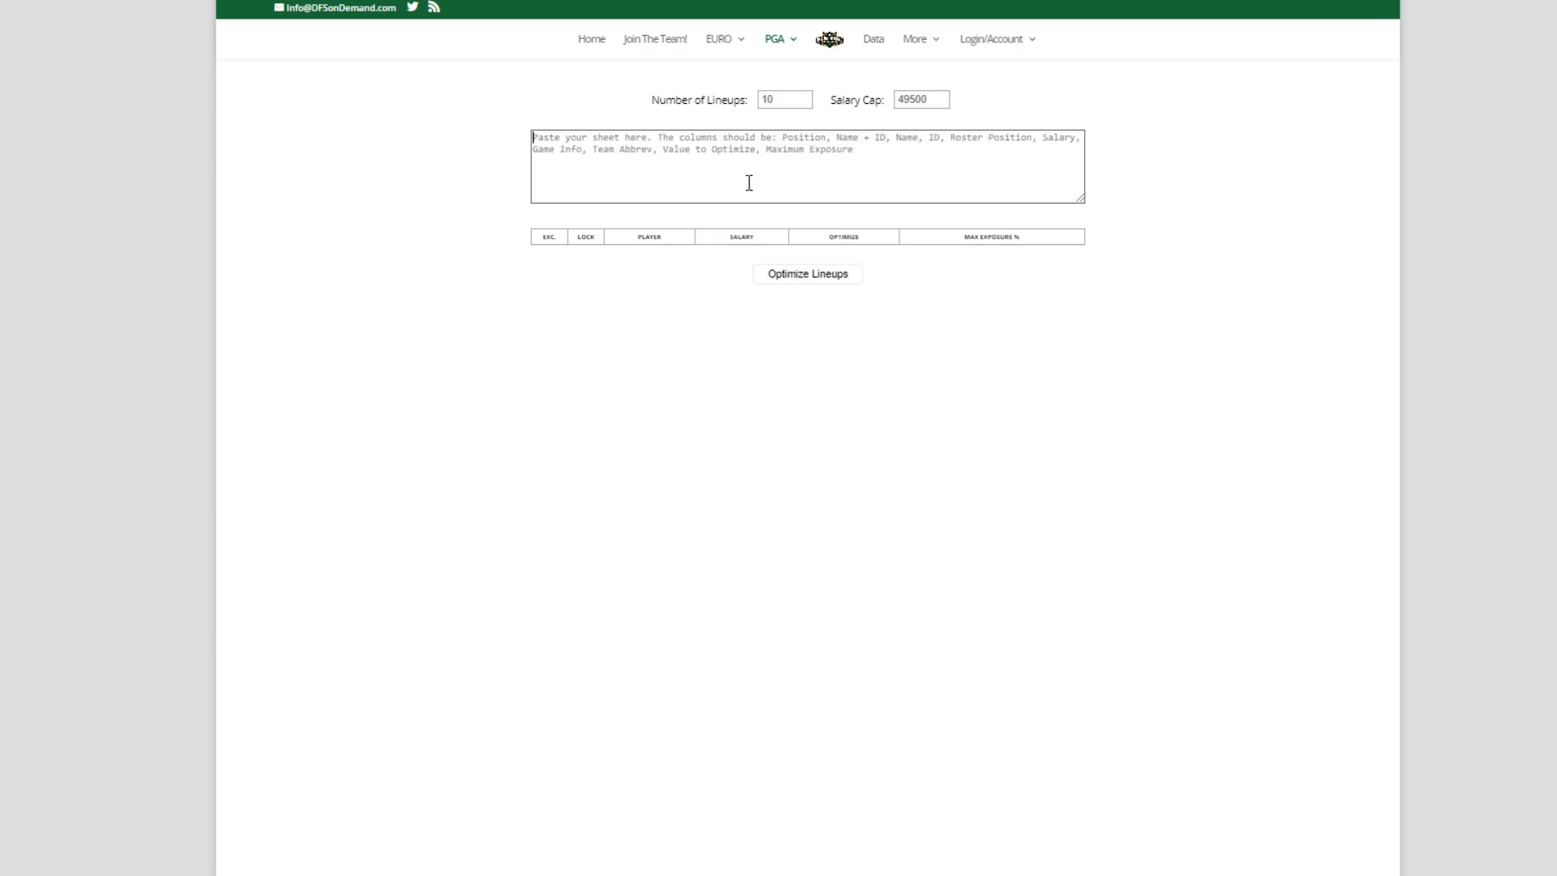
key(ctrl+v)
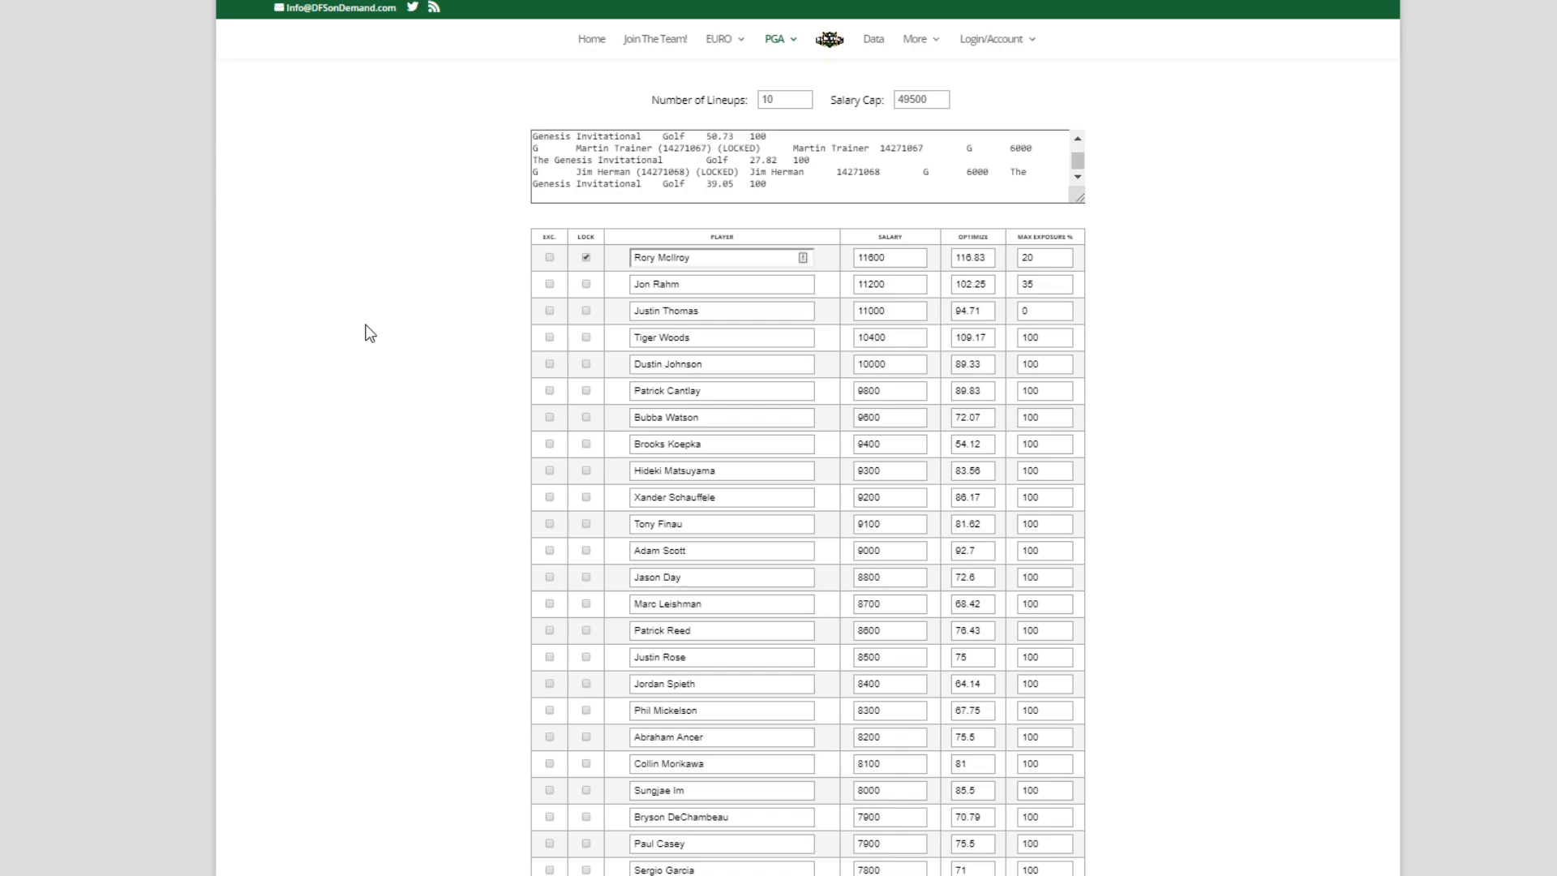
click(586, 258)
Examine the spreadsheet's strokes-gained columns L to Q (SG:OTT to SG:TOT) and how column K separates them from the Pos to Max block.
key(alt+Tab)
click(925, 317)
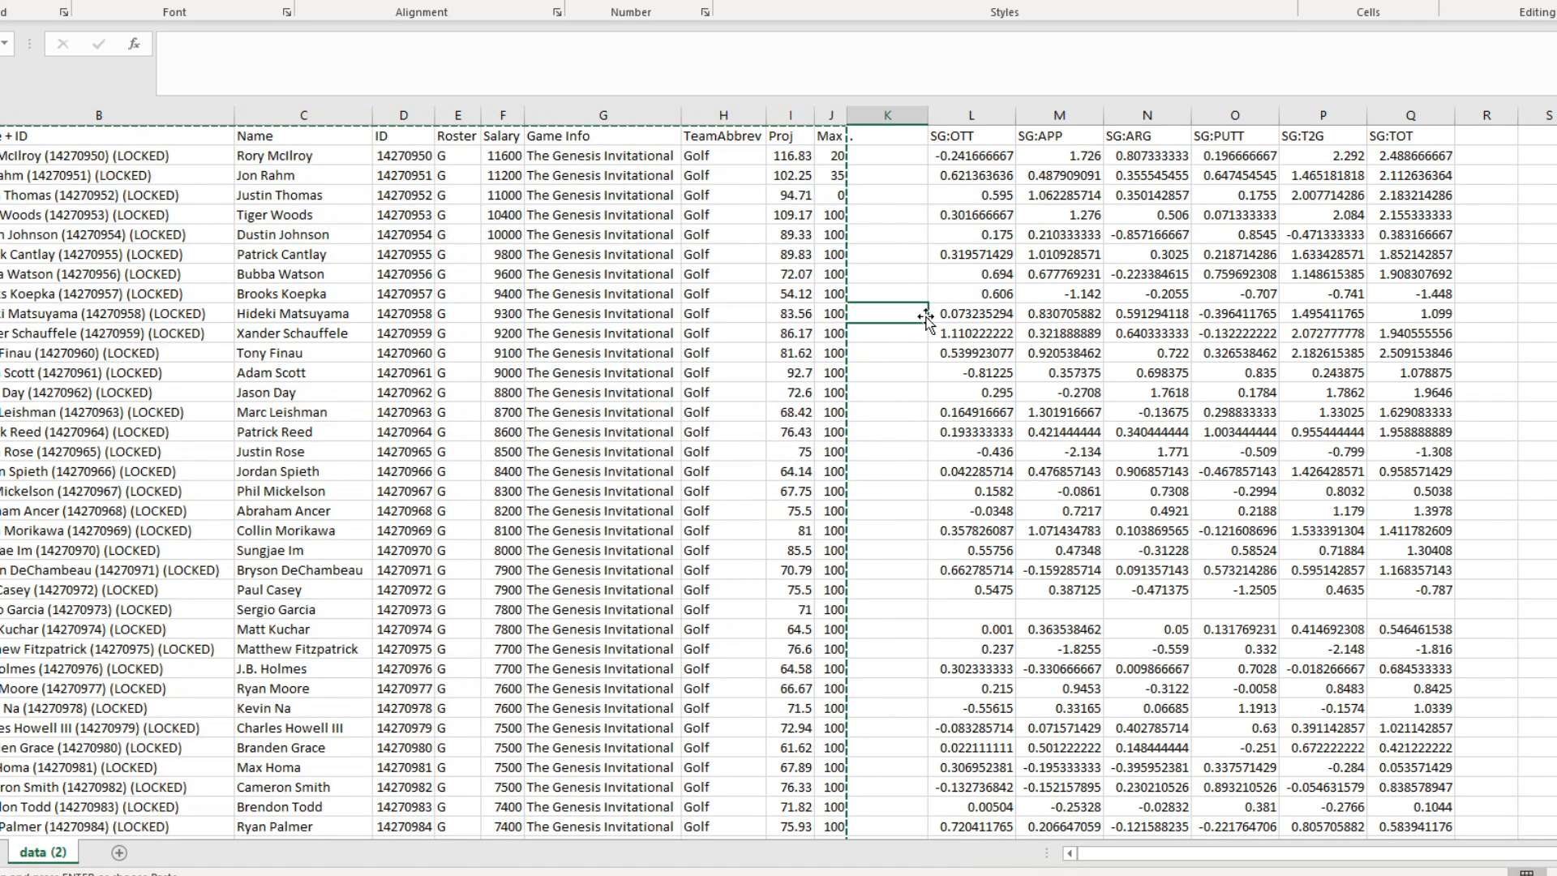
key(Escape)
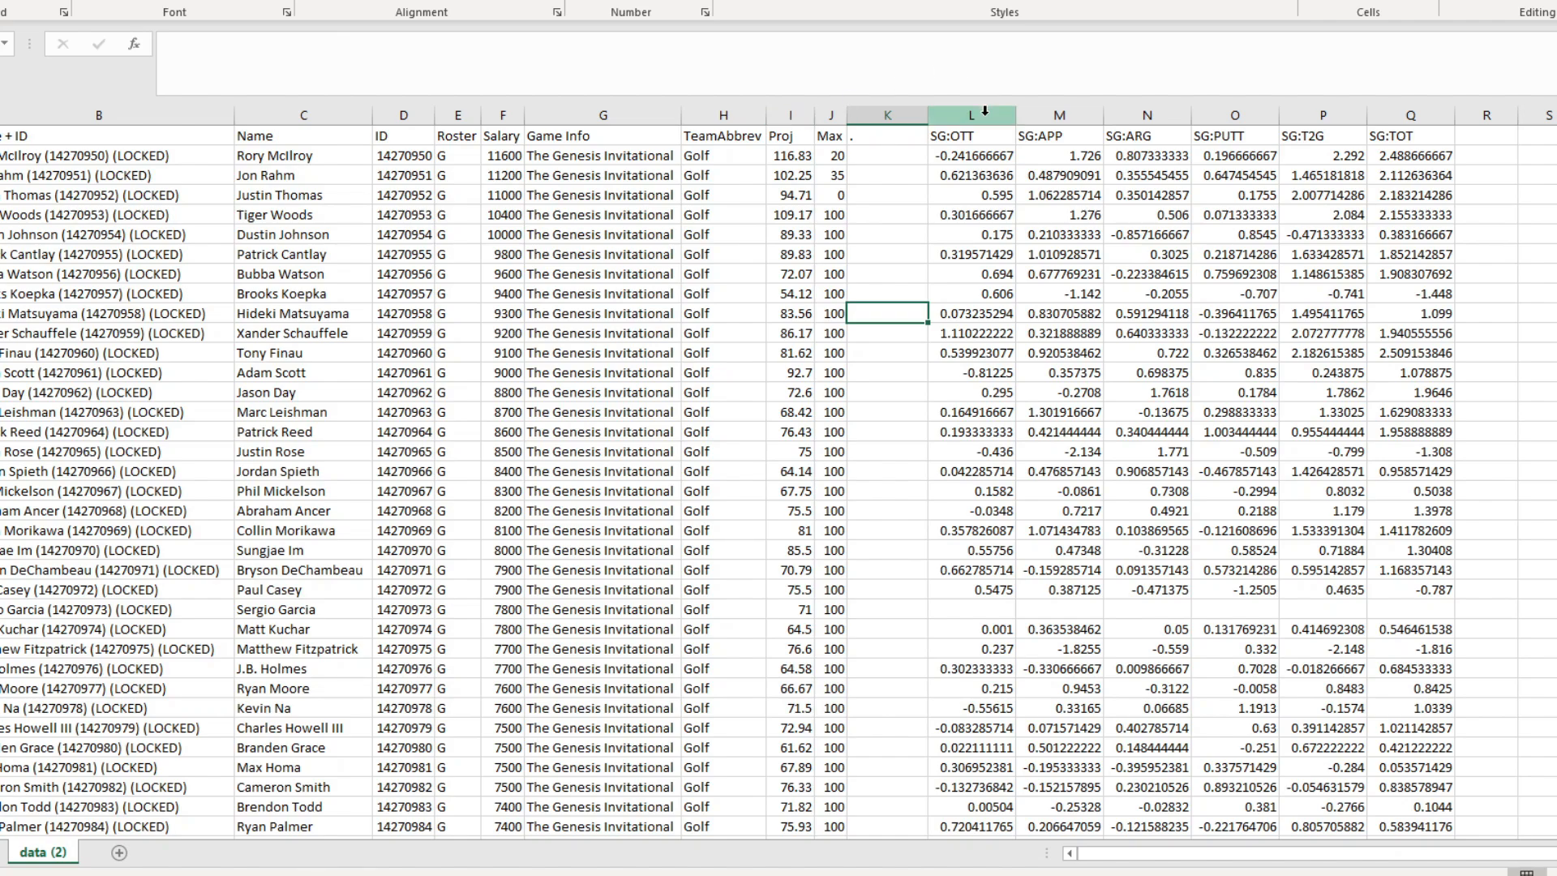
drag(984, 110, 1411, 113)
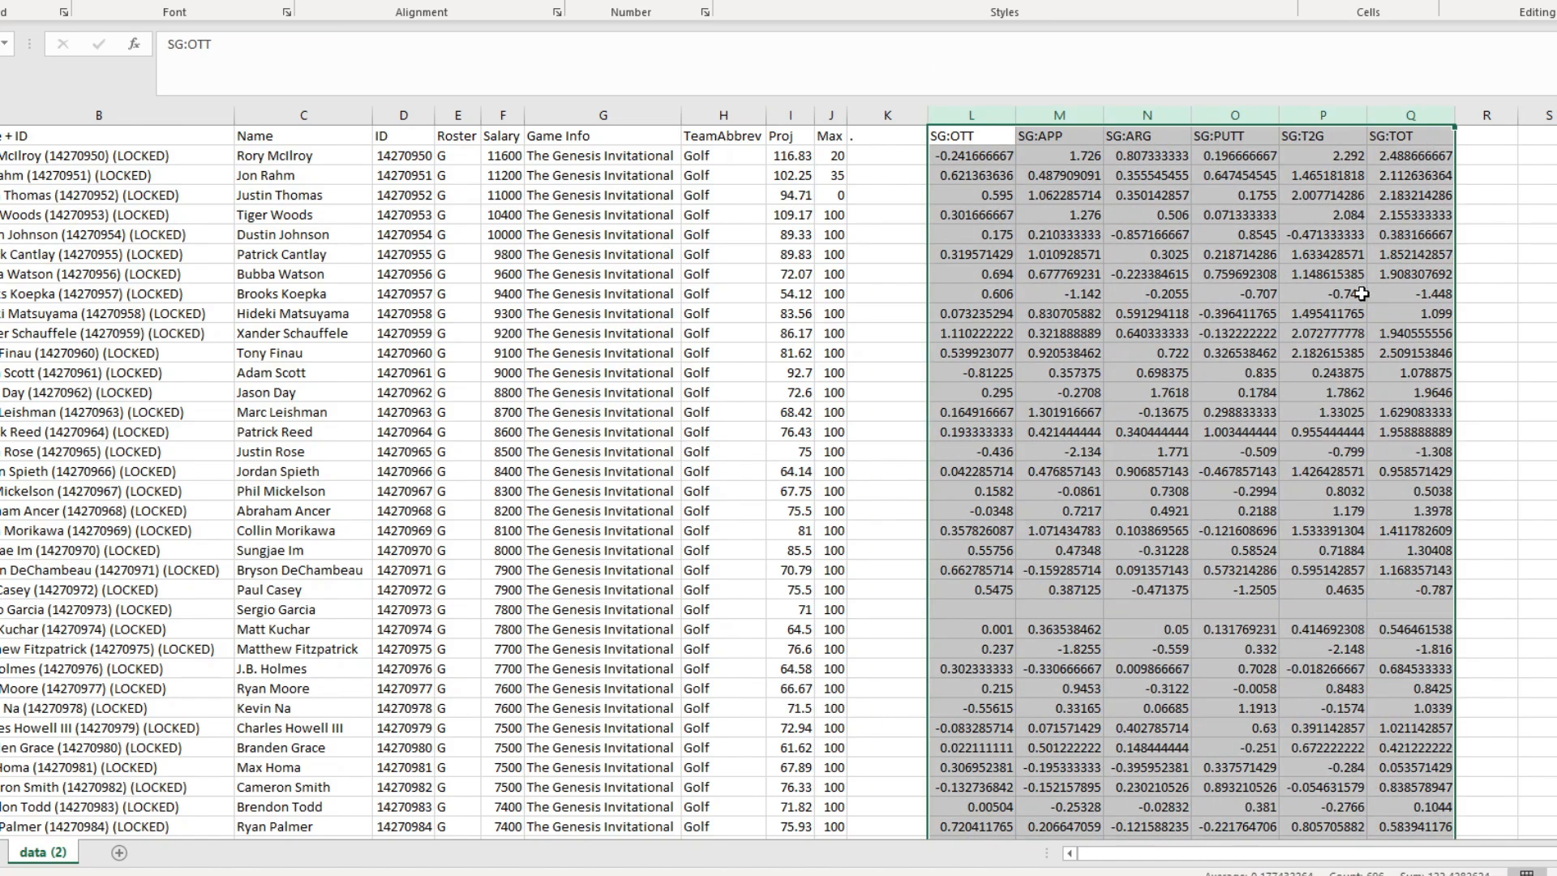
click(1352, 326)
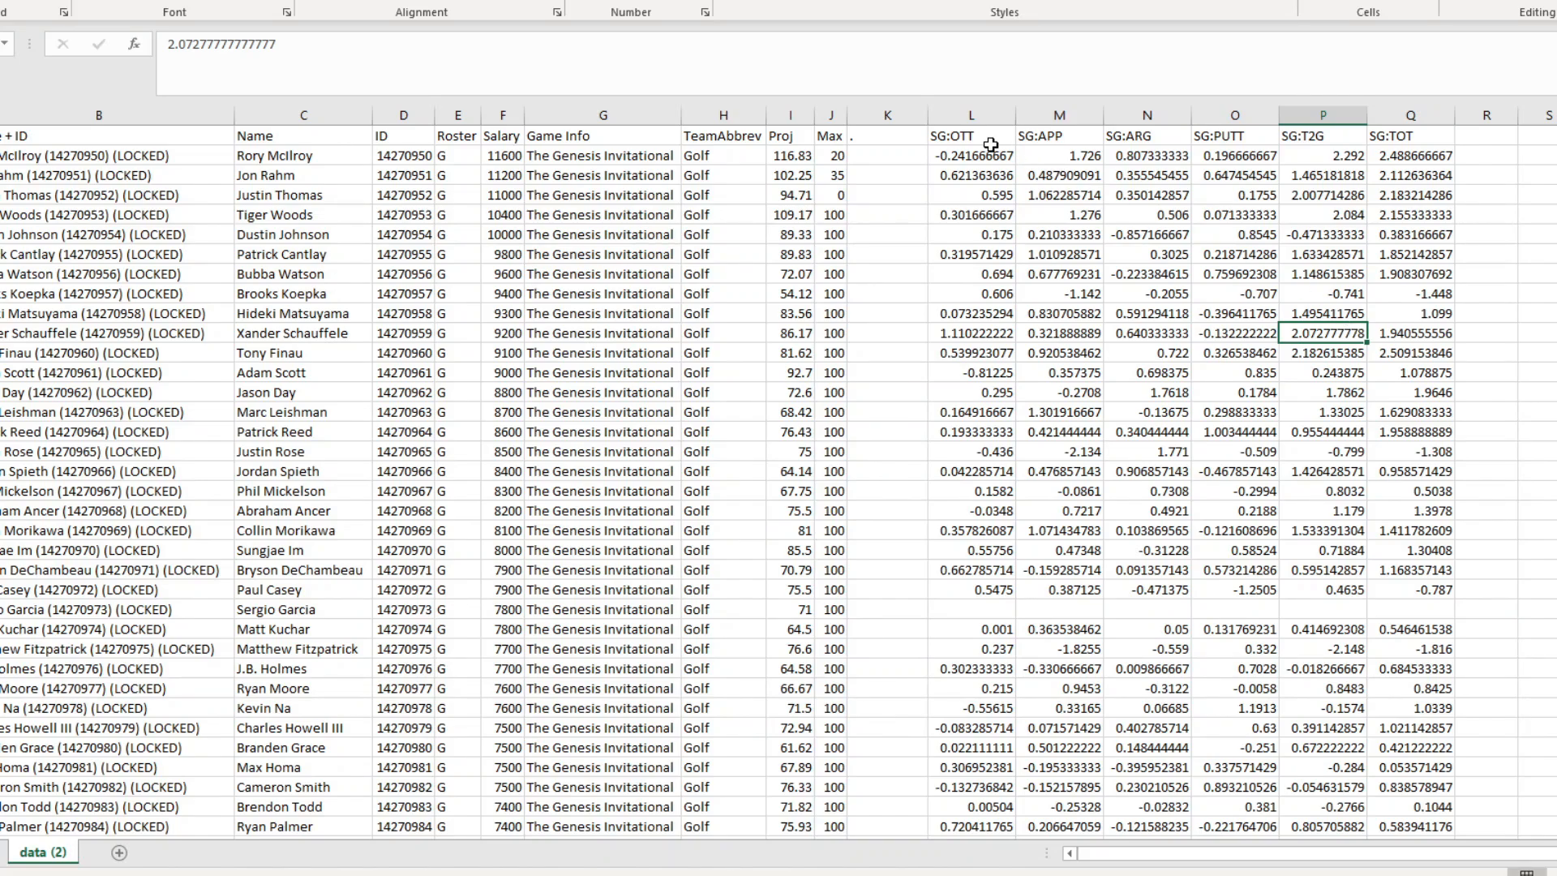
click(909, 116)
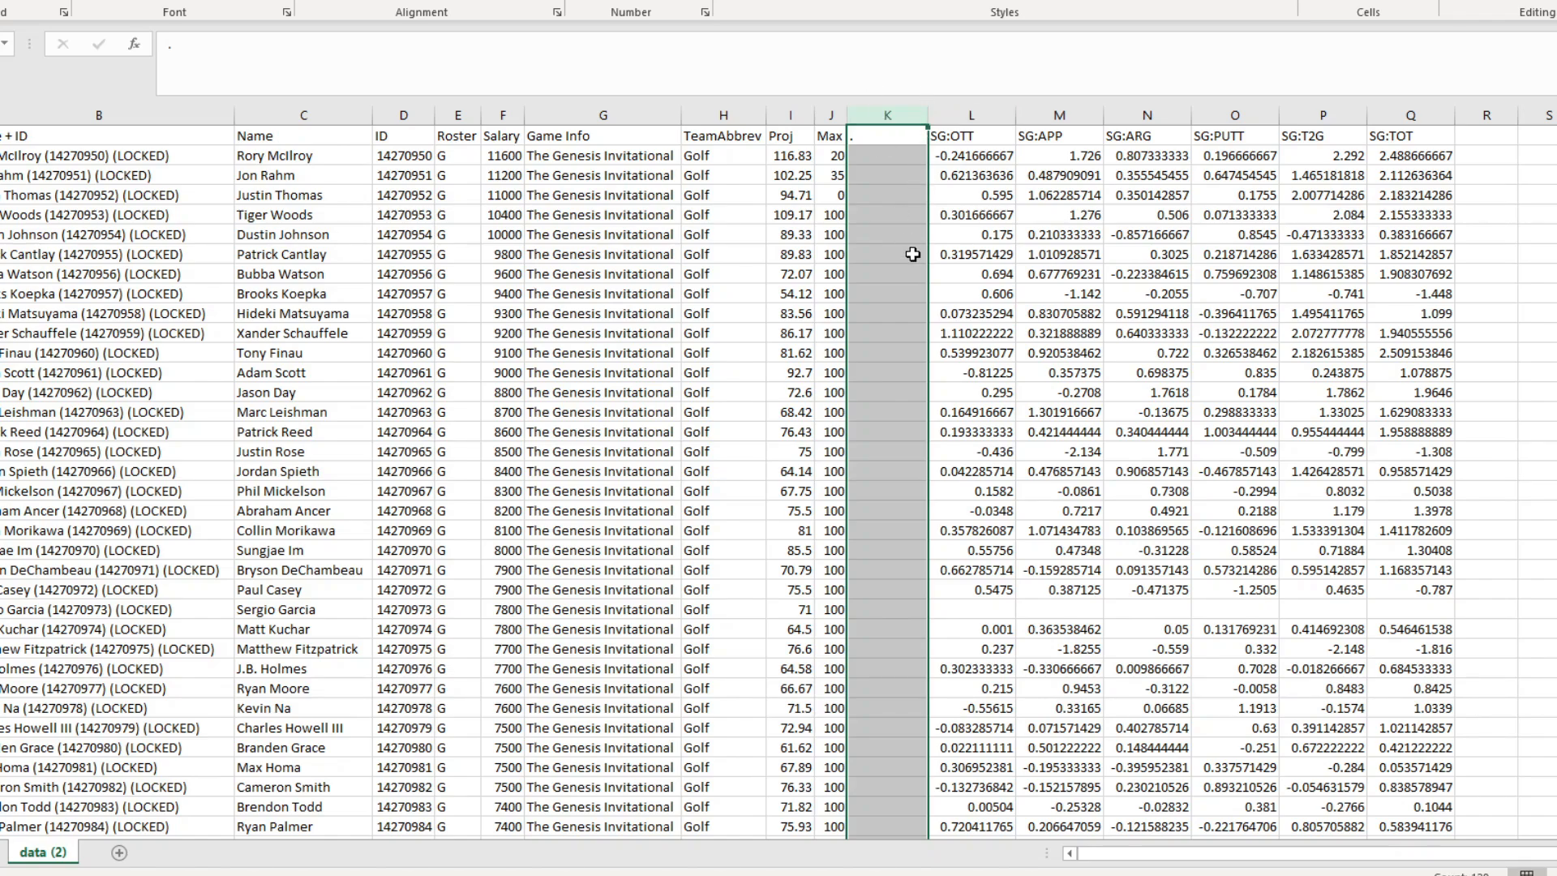
click(827, 132)
key(ctrl+a)
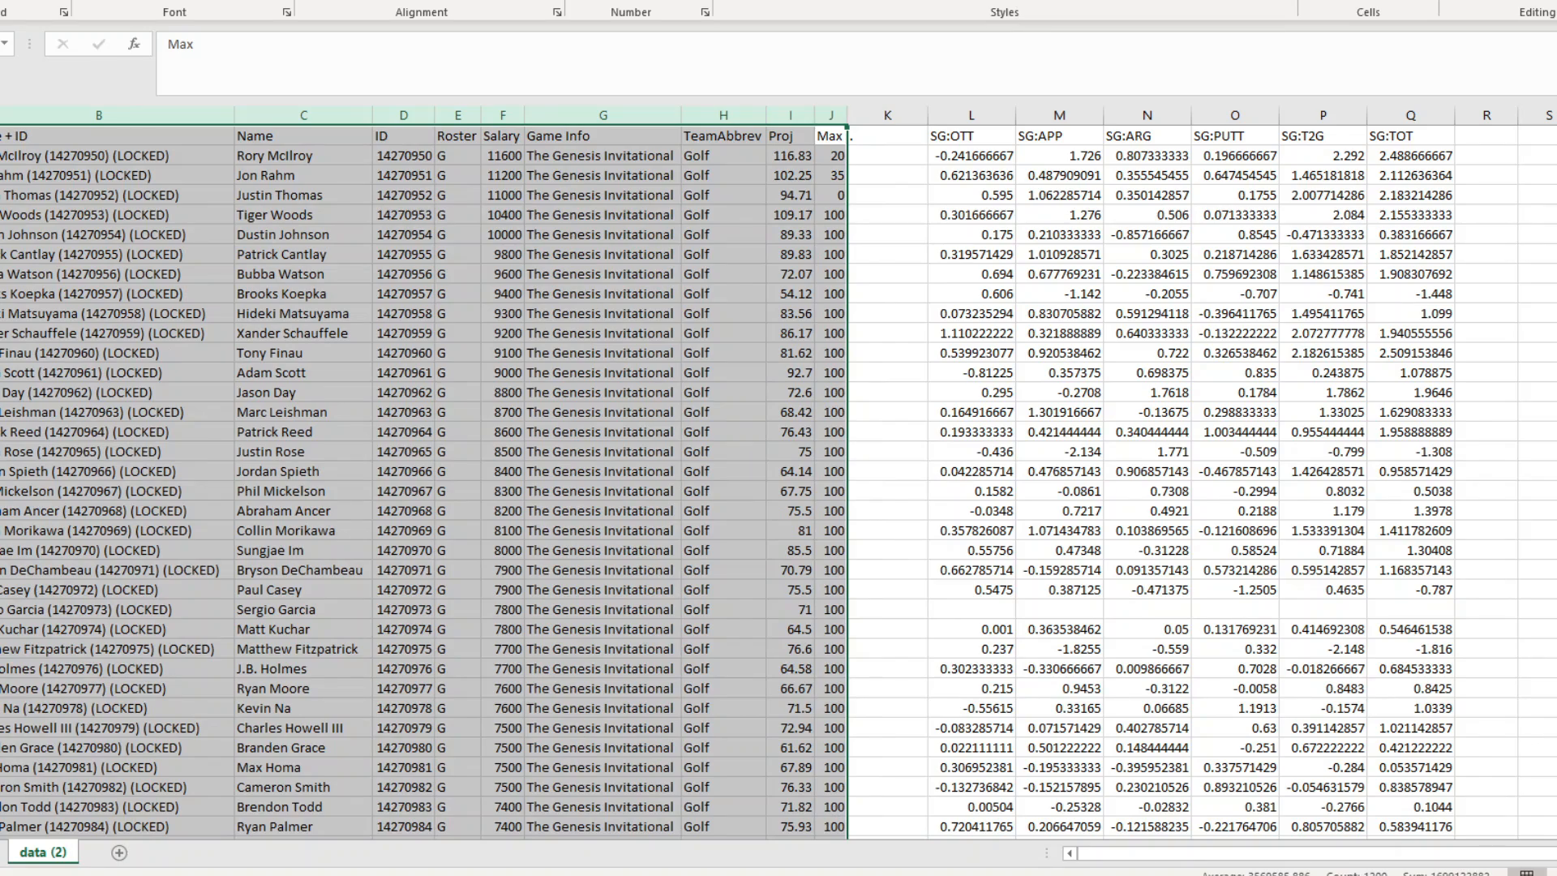
click(974, 114)
drag(974, 114, 1428, 191)
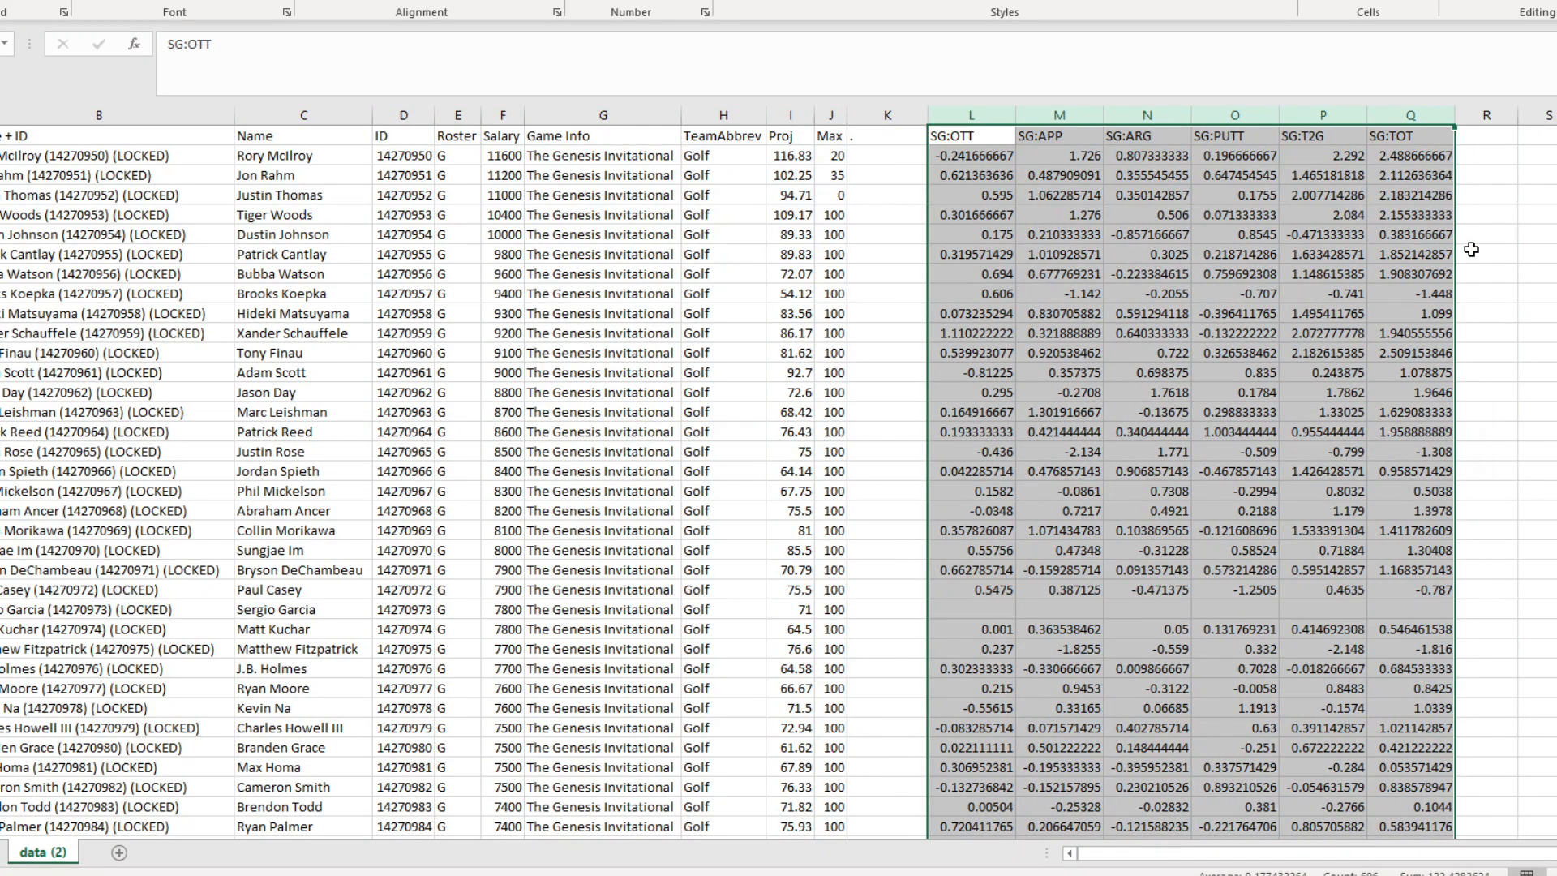
click(1513, 297)
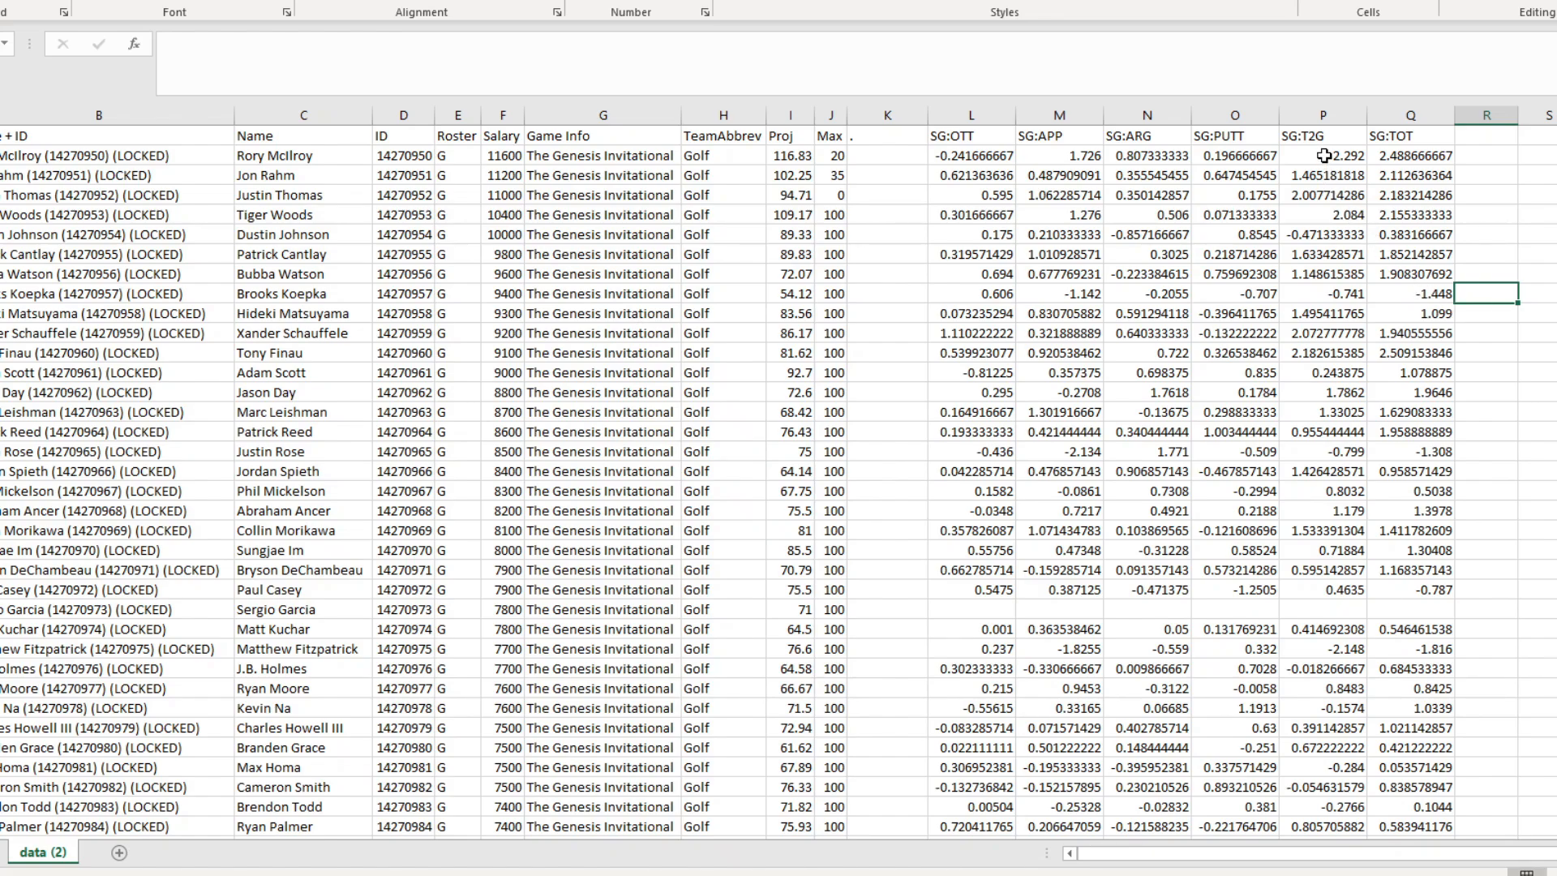
Copy all golfers' SG:T2G values and paste them over the Proj values in column I.
drag(1323, 155, 1313, 773)
key(ctrl+c)
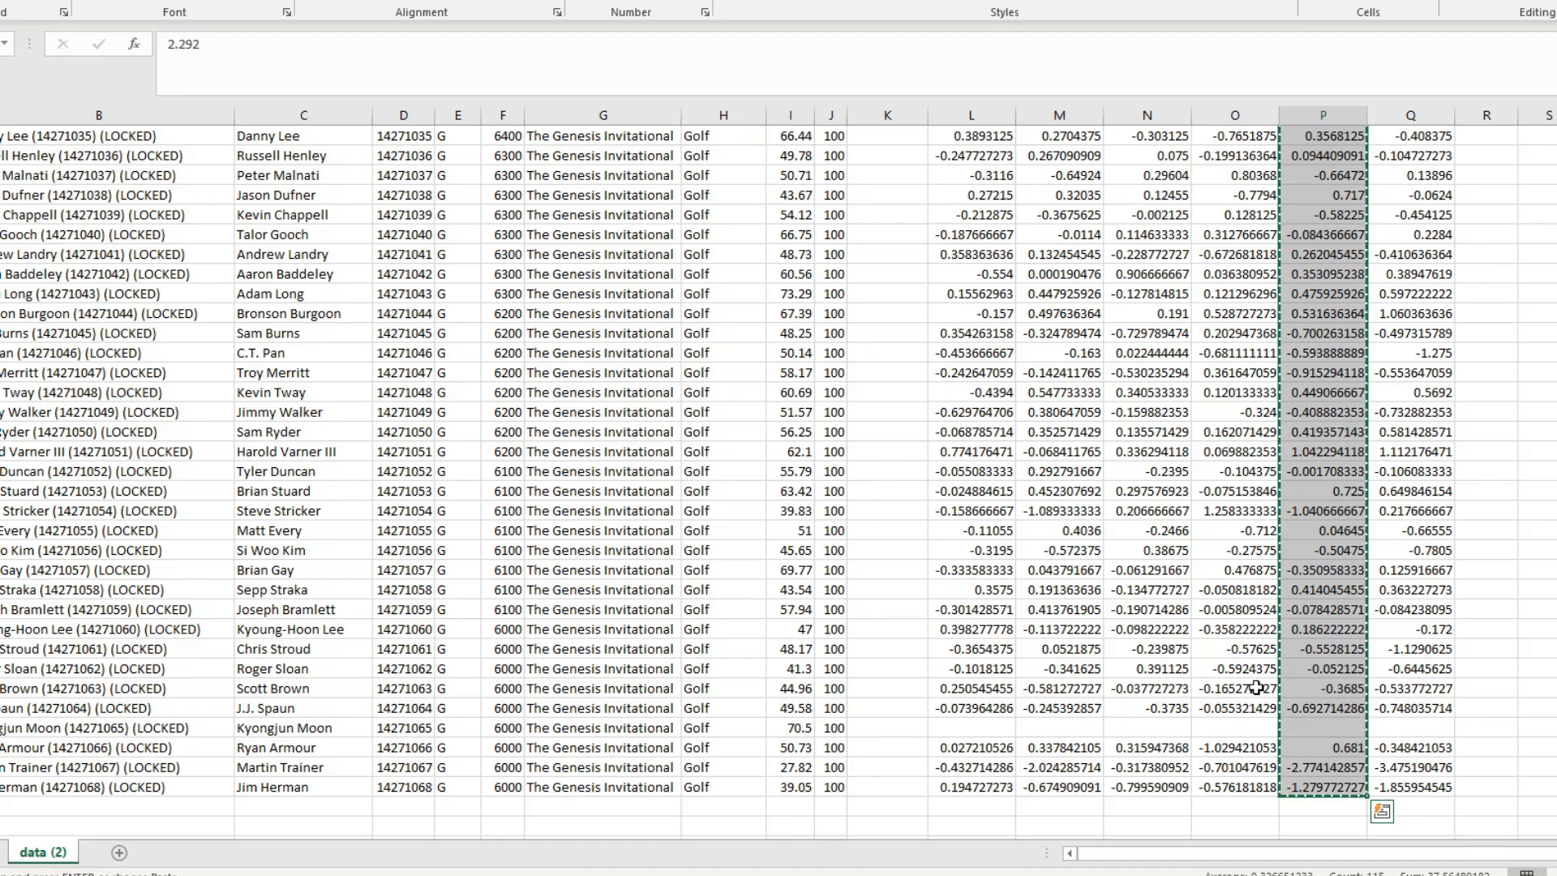
scroll(1255, 688, up, 20)
click(788, 154)
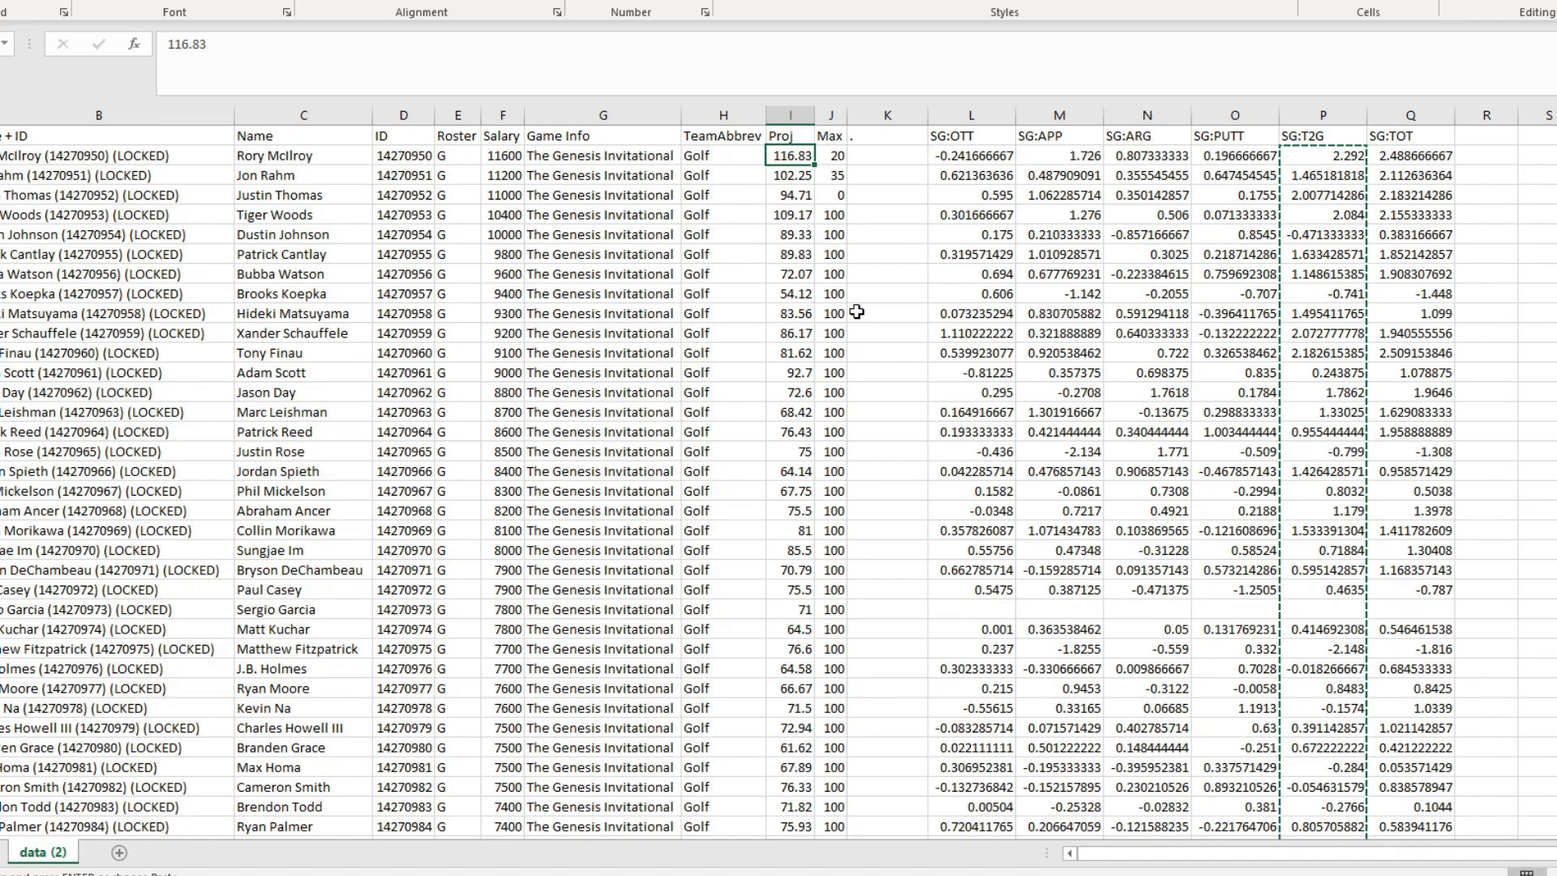
key(ctrl+v)
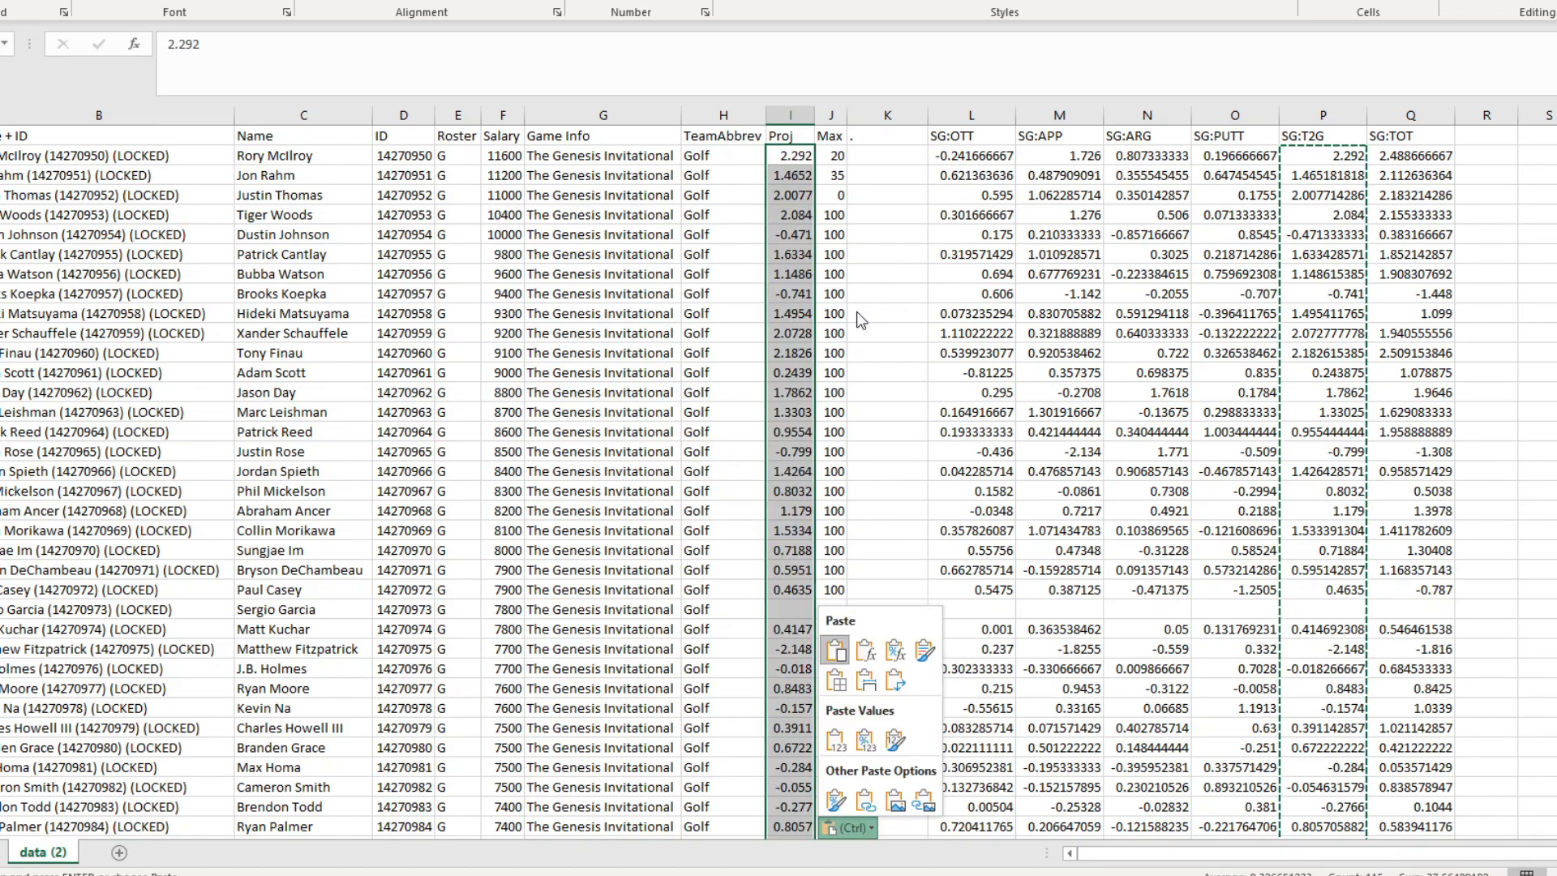
click(860, 318)
click(859, 318)
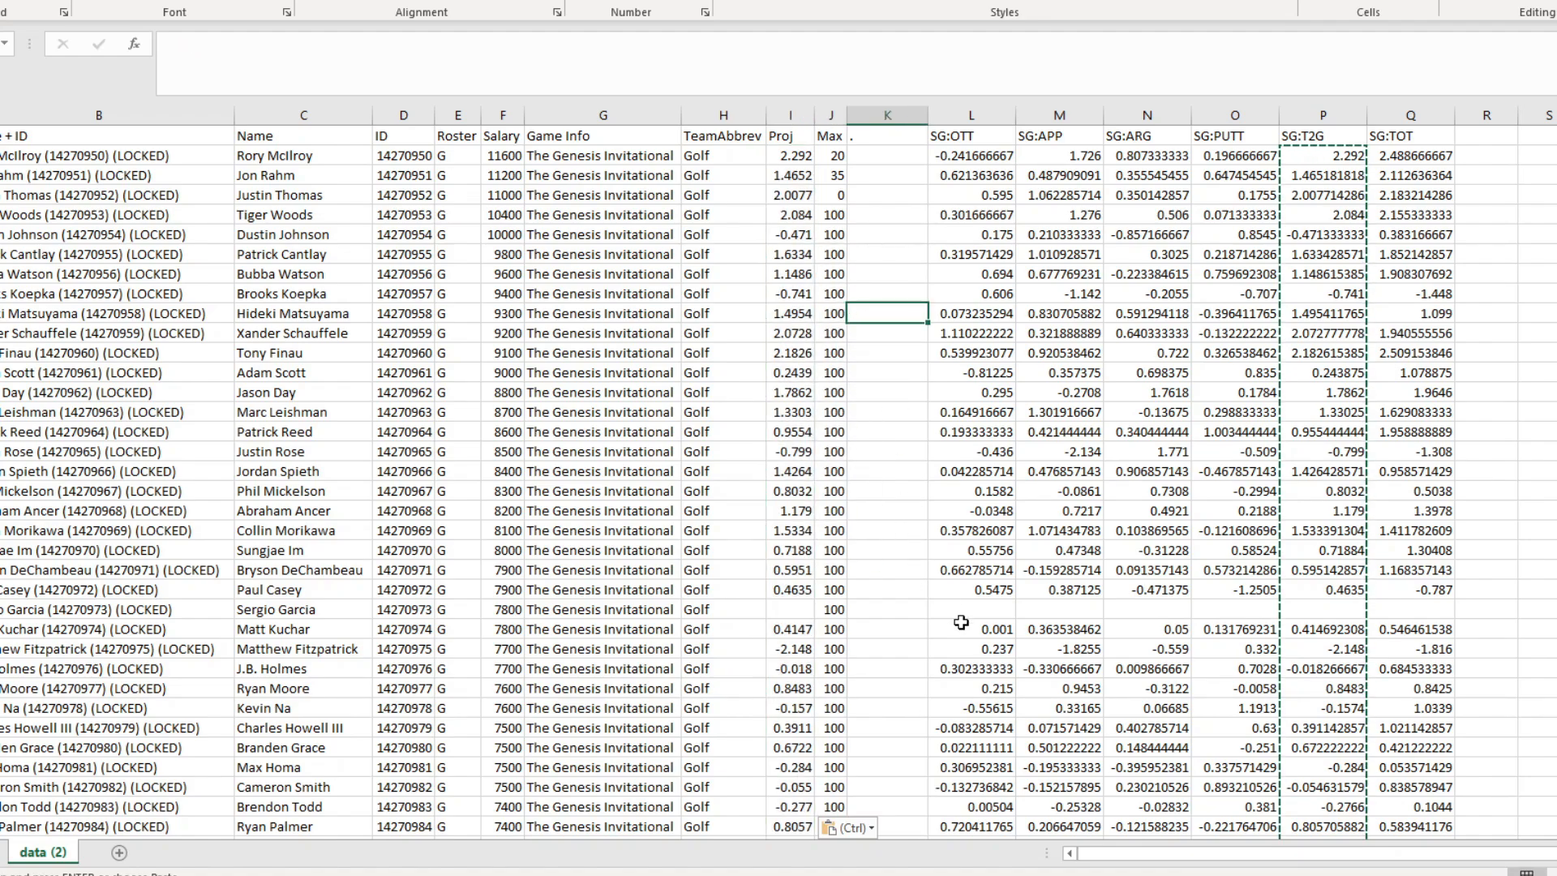
Try a Proj value of .75 for Sergio Garcia.
click(809, 609)
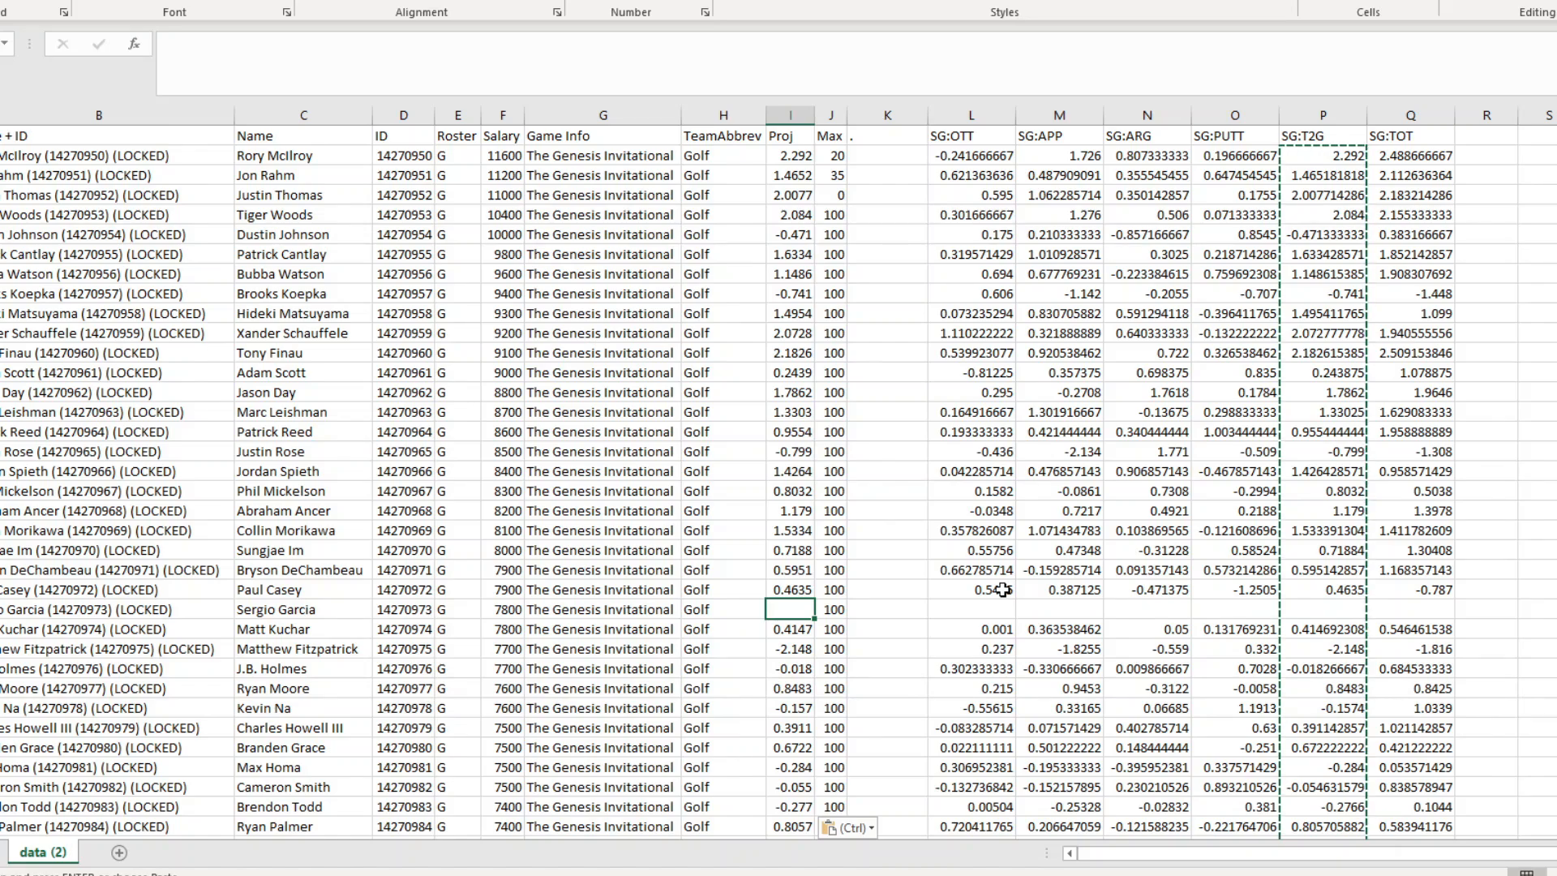
scroll(1003, 590, down, 1)
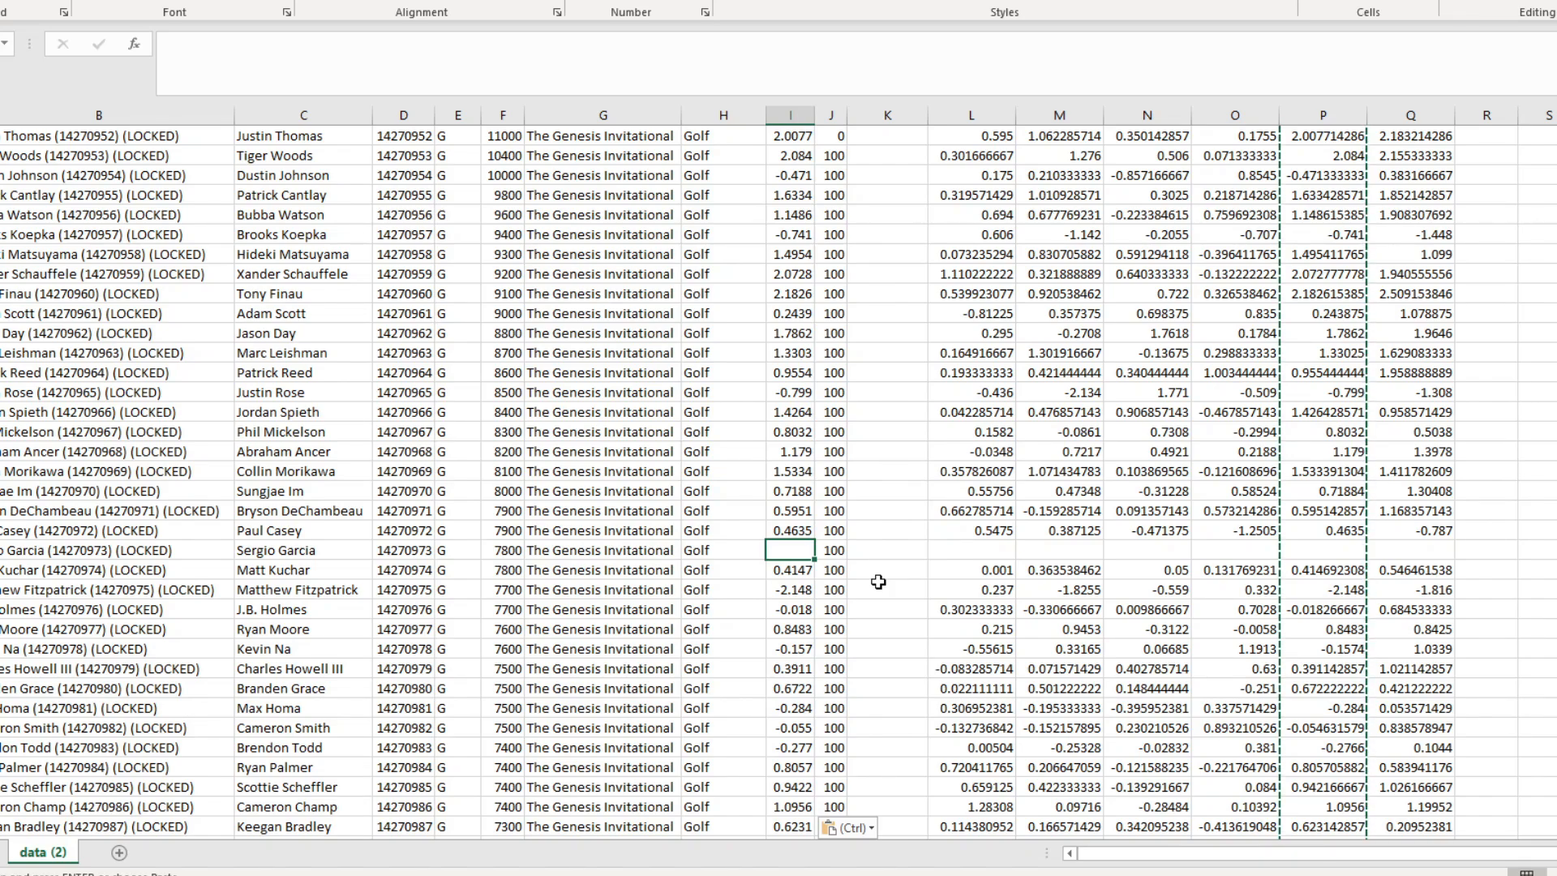
key(Escape)
text(.75)
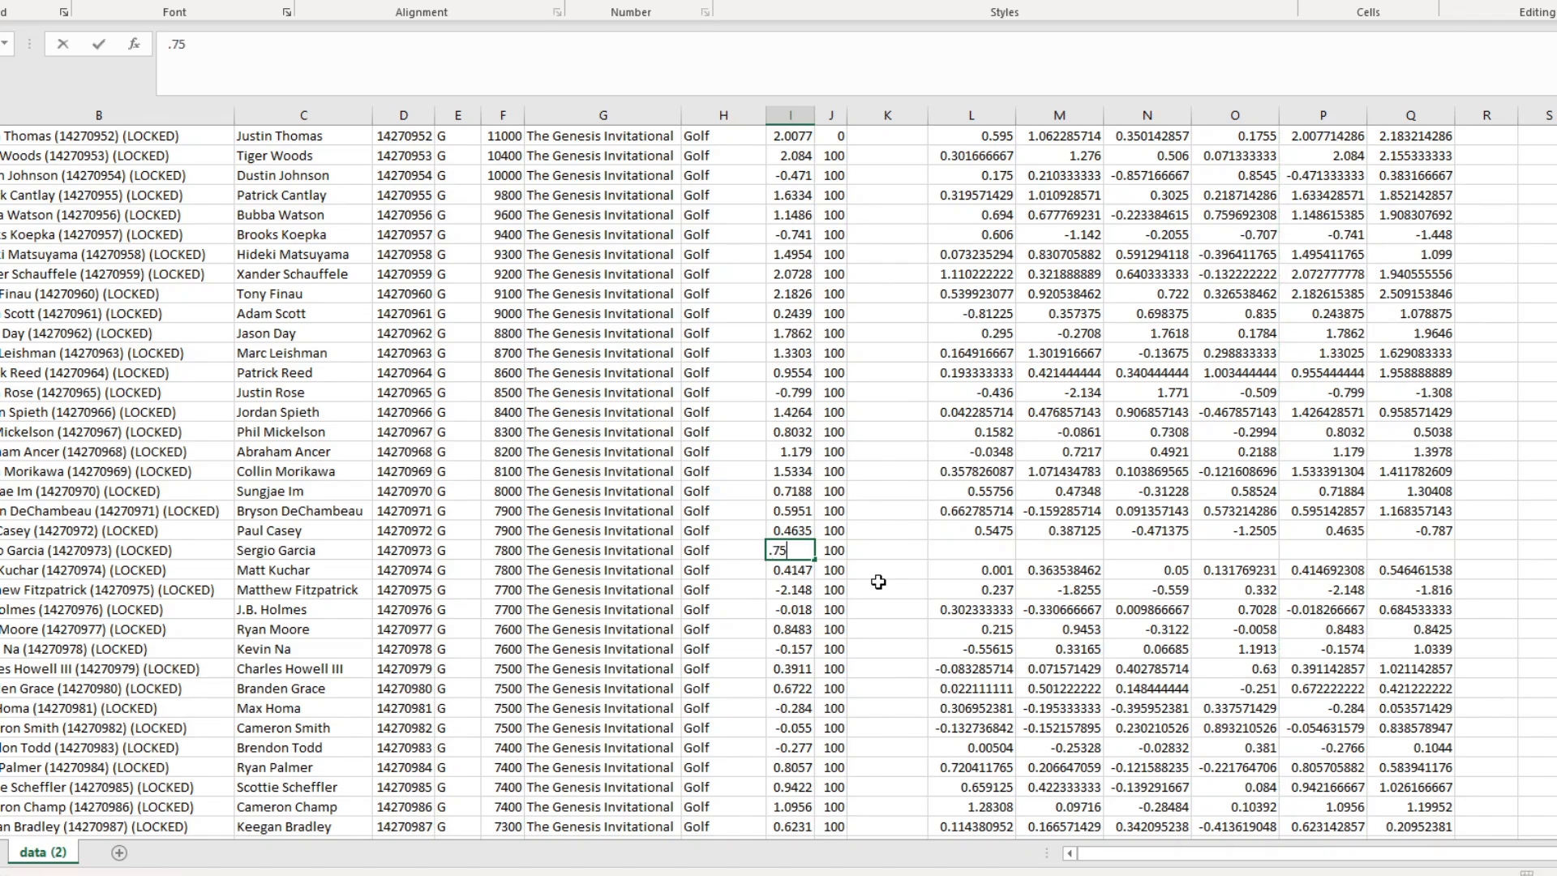
key(Return)
key(Up)
key(Delete)
scroll(878, 581, up, 3)
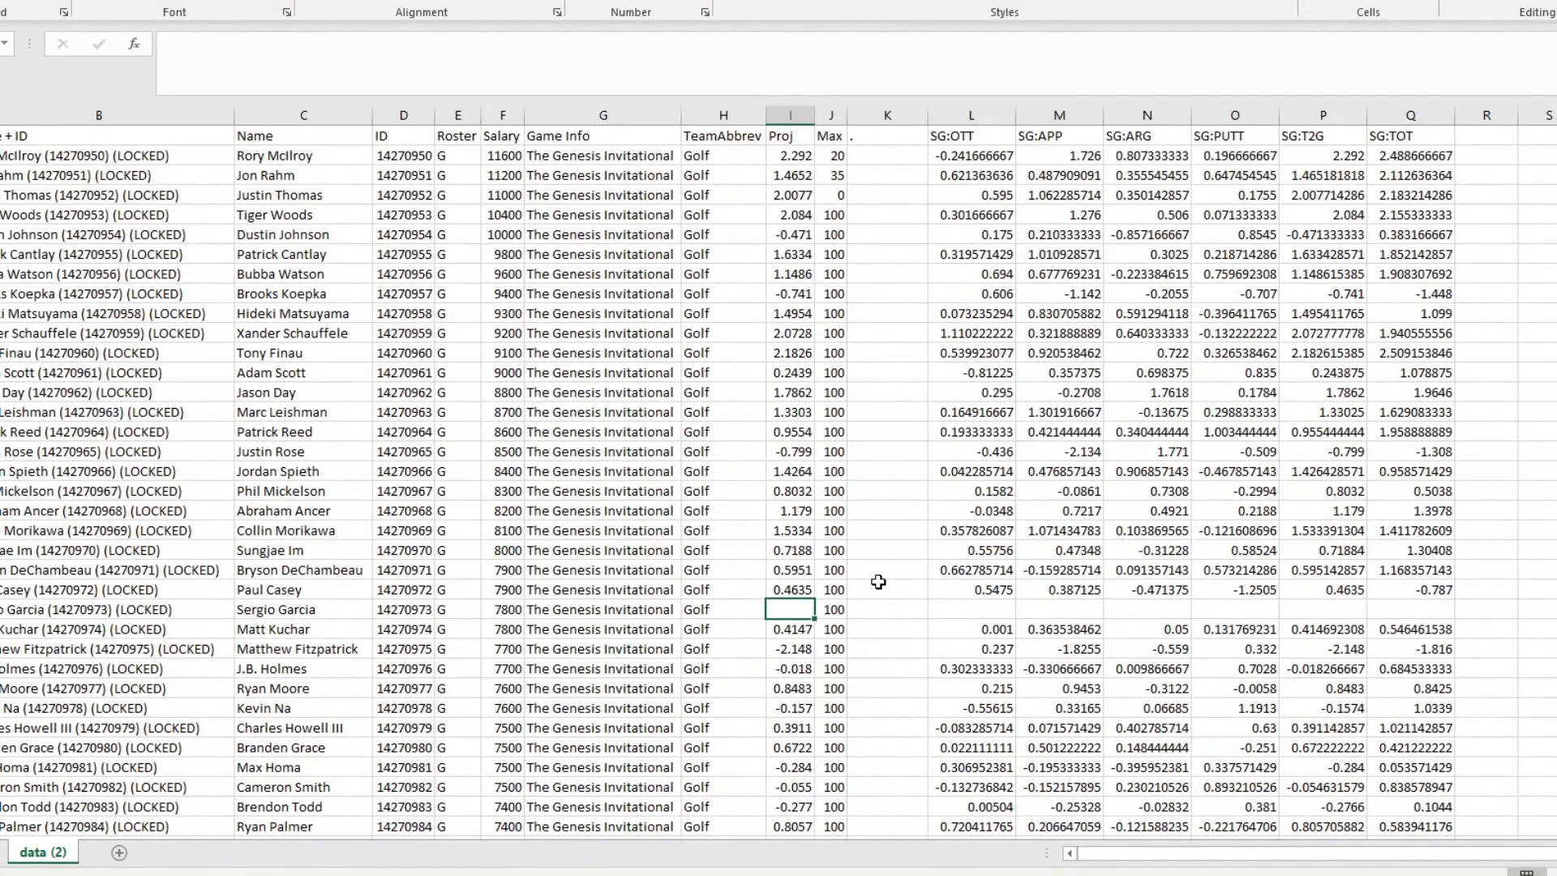
Set the Max values for Rory McIlroy, Jon Rahm and Justin Thomas to 100.
click(878, 581)
click(828, 156)
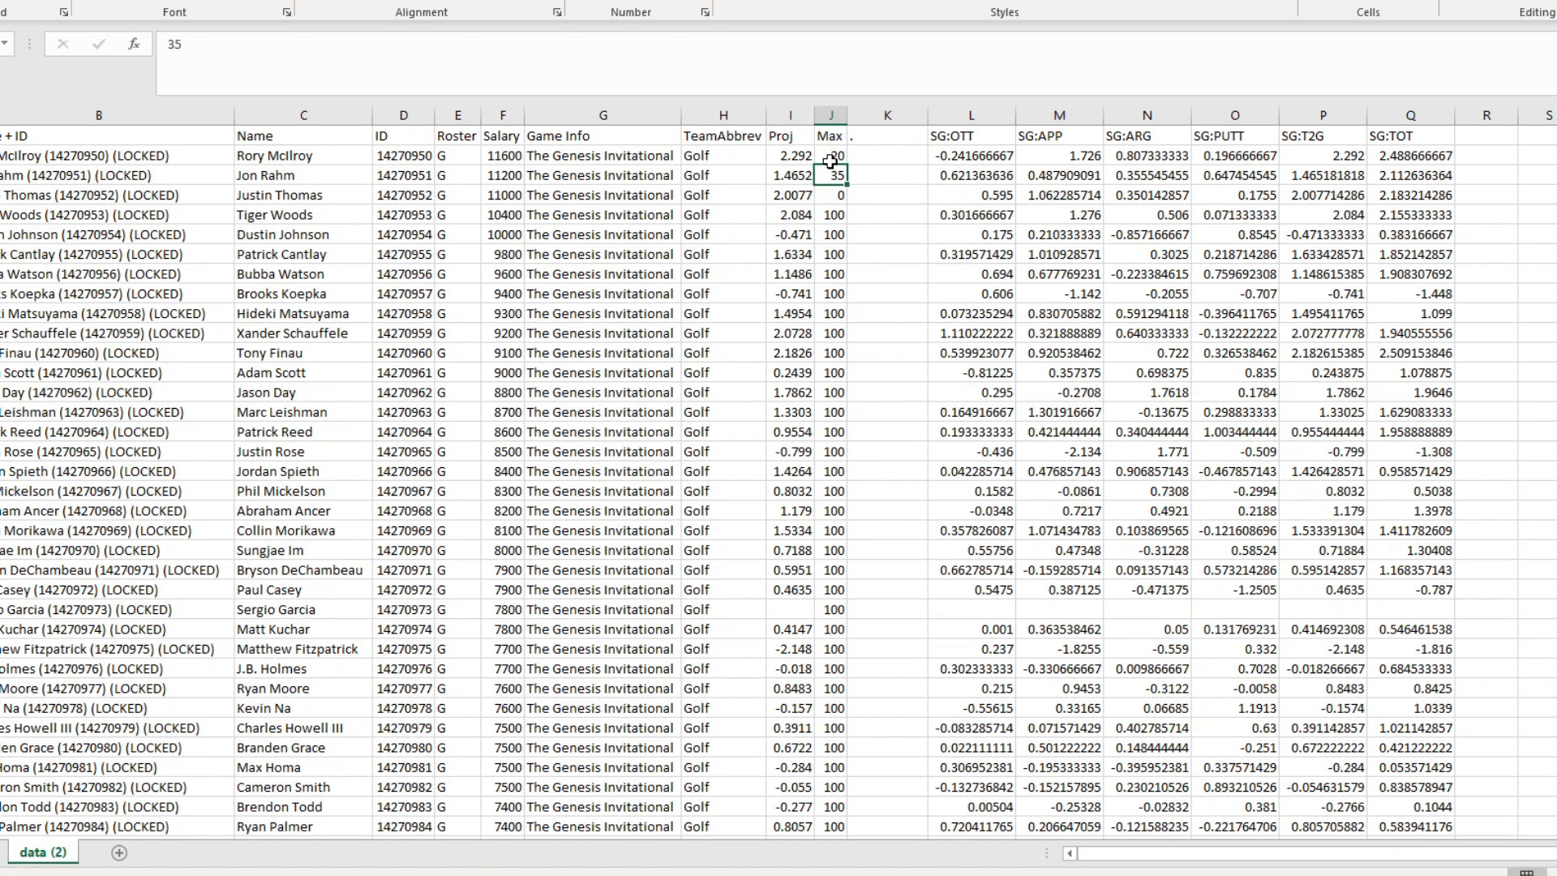
text(100)
key(Return)
text(100)
key(Return)
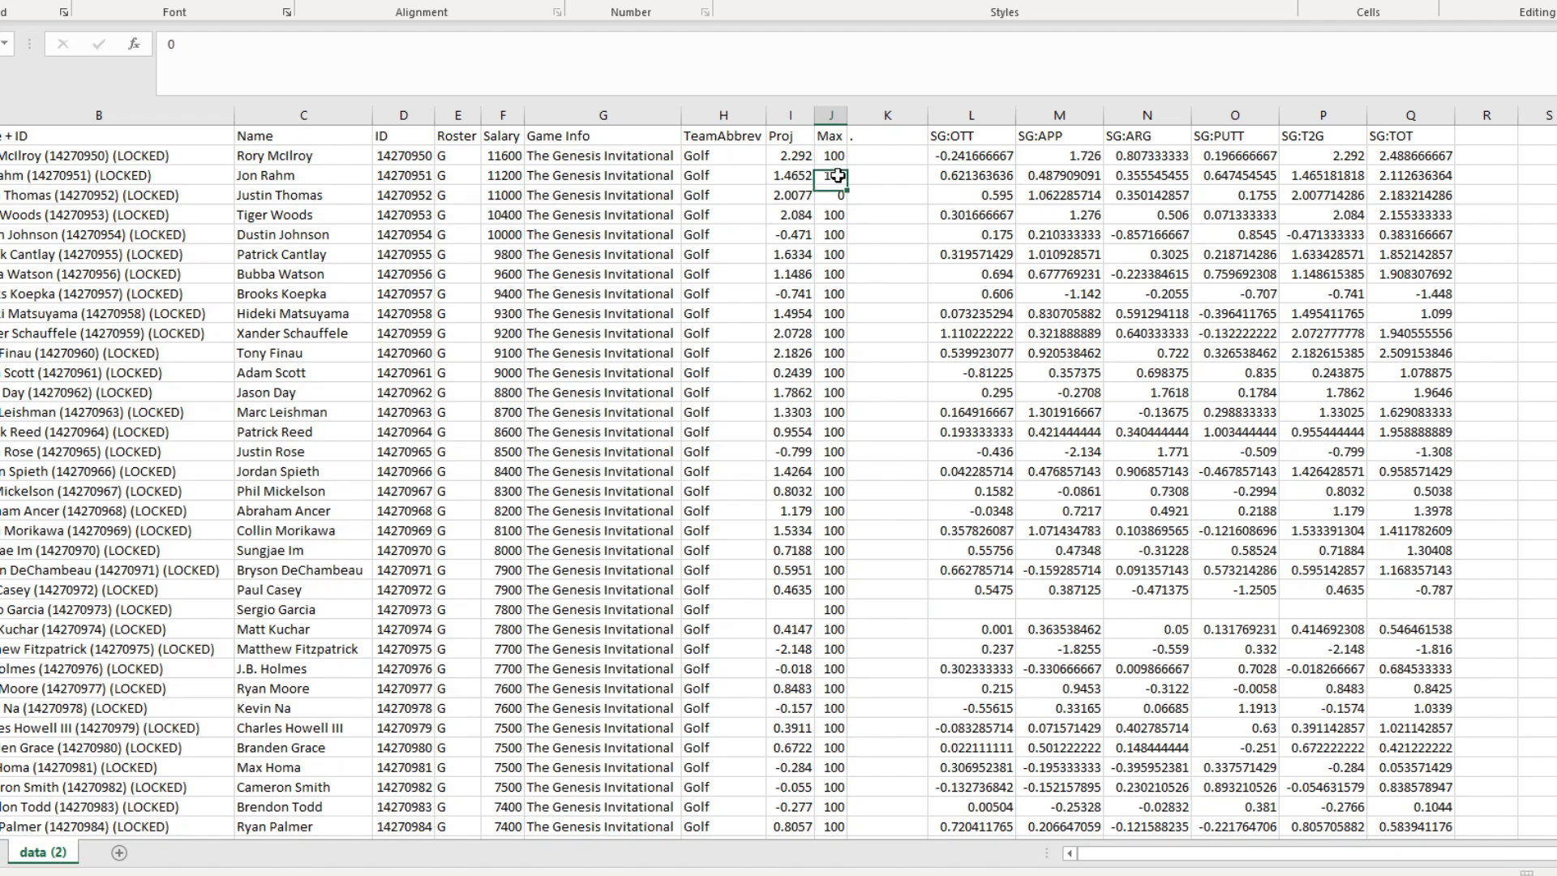
text(100)
key(Return)
key(Return)
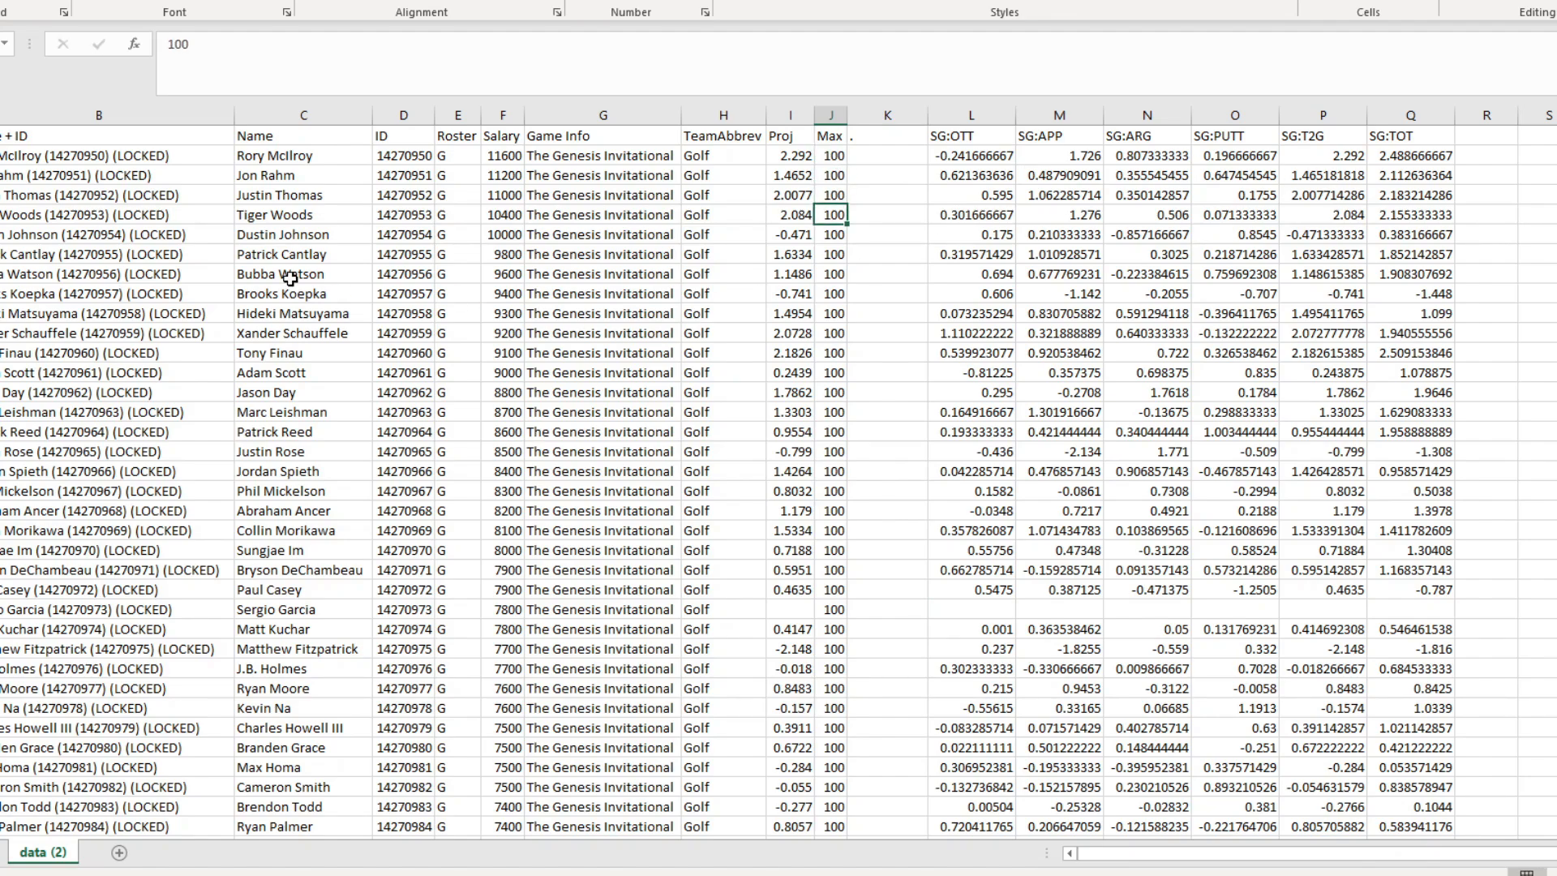
Copy the spreadsheet's Pos to Max columns and paste them over the old sheet data in the web-based PGA Lineup Optimizer.
drag(2, 115, 820, 138)
key(ctrl+c)
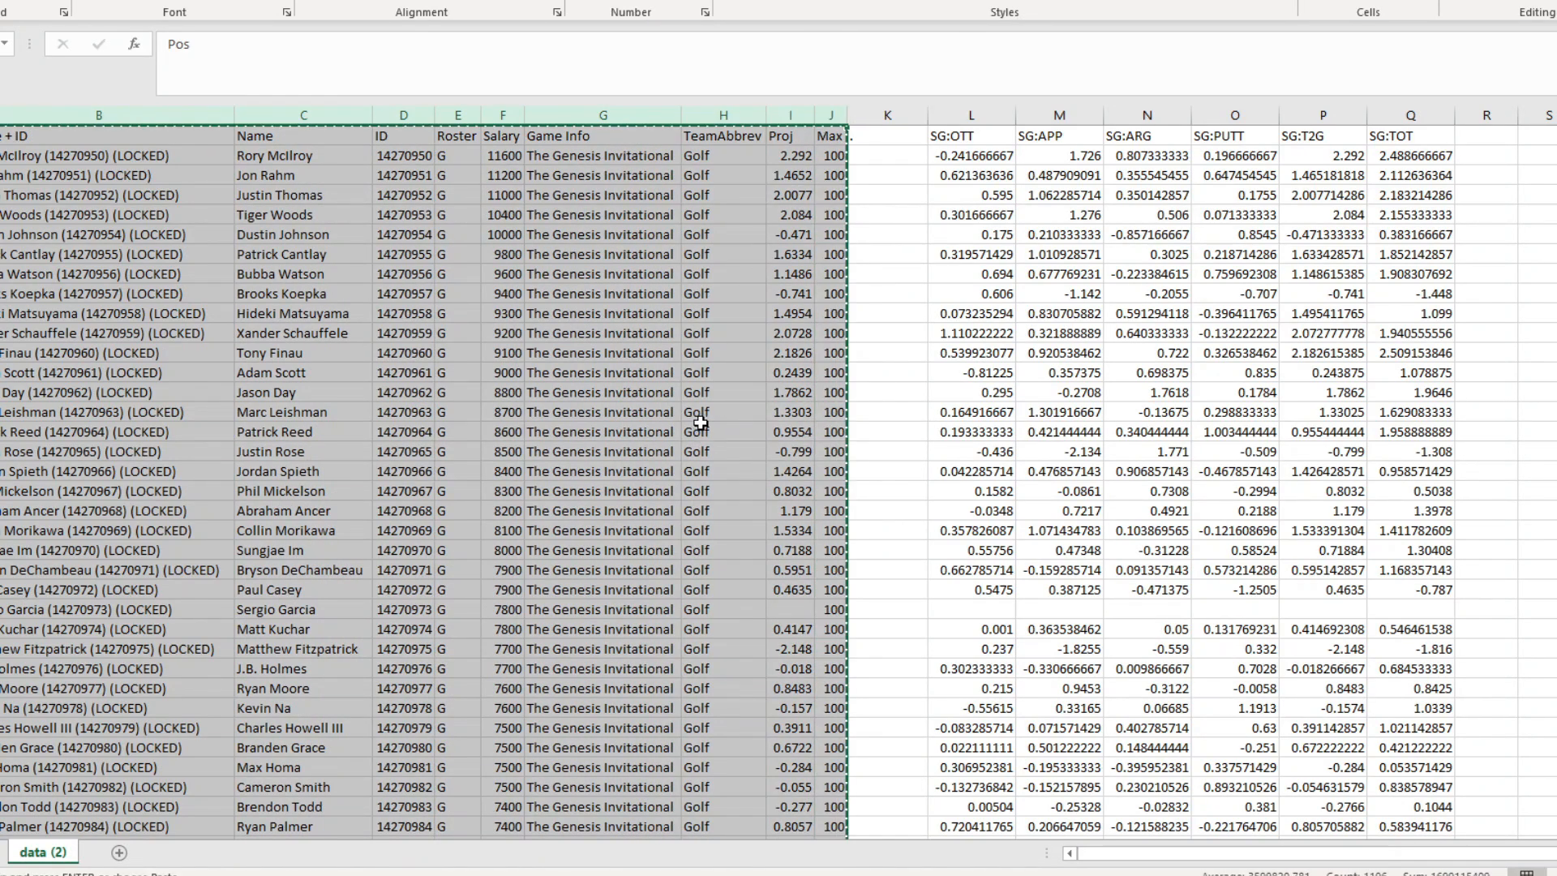
click(468, 874)
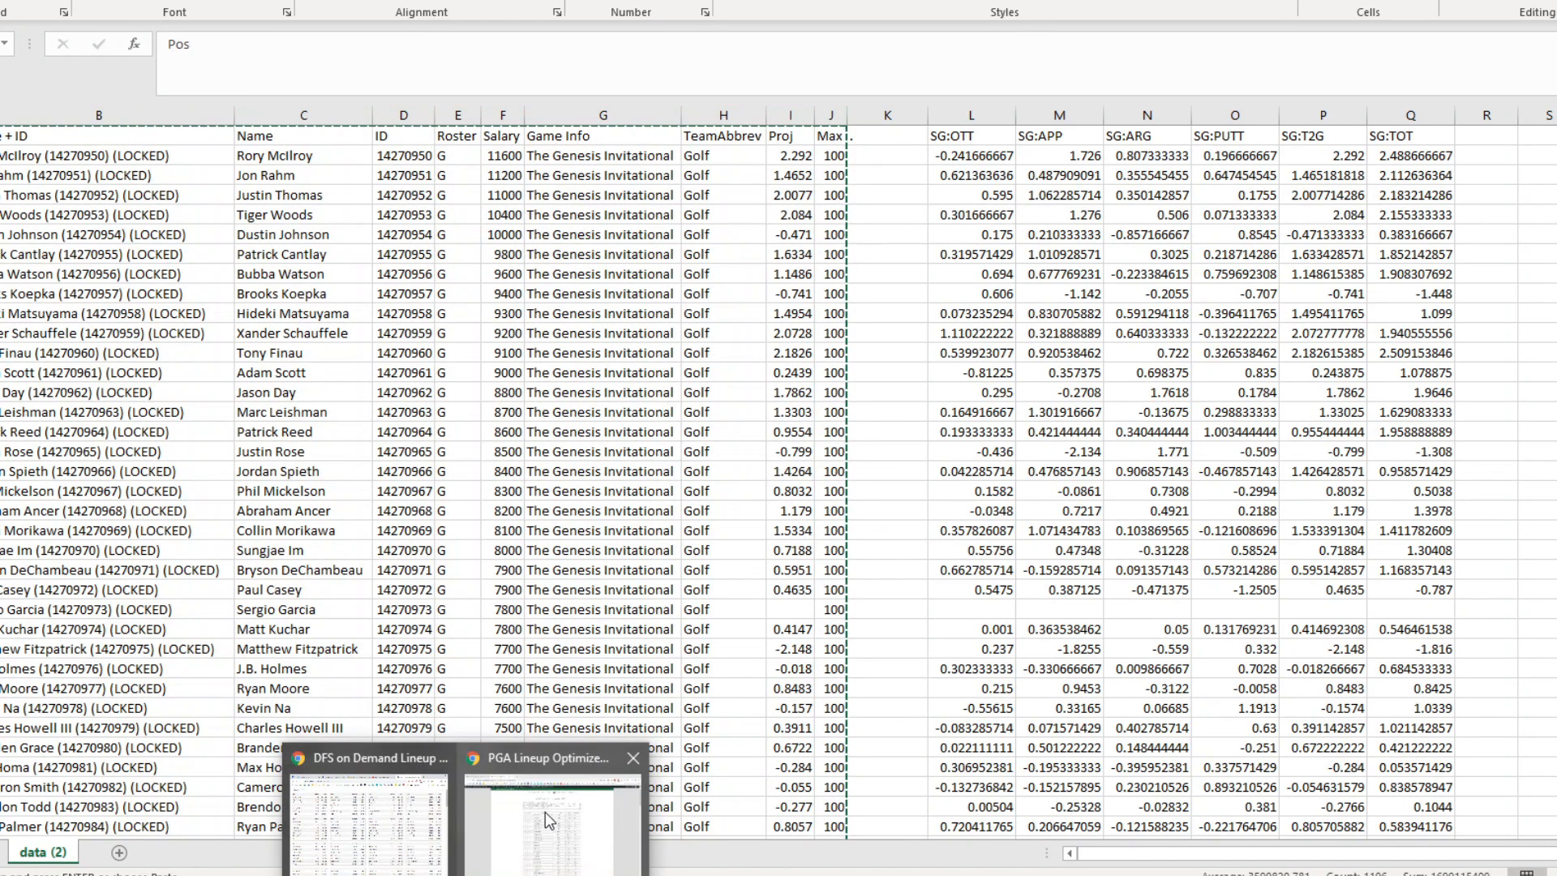
click(547, 822)
click(1012, 168)
key(ctrl+a)
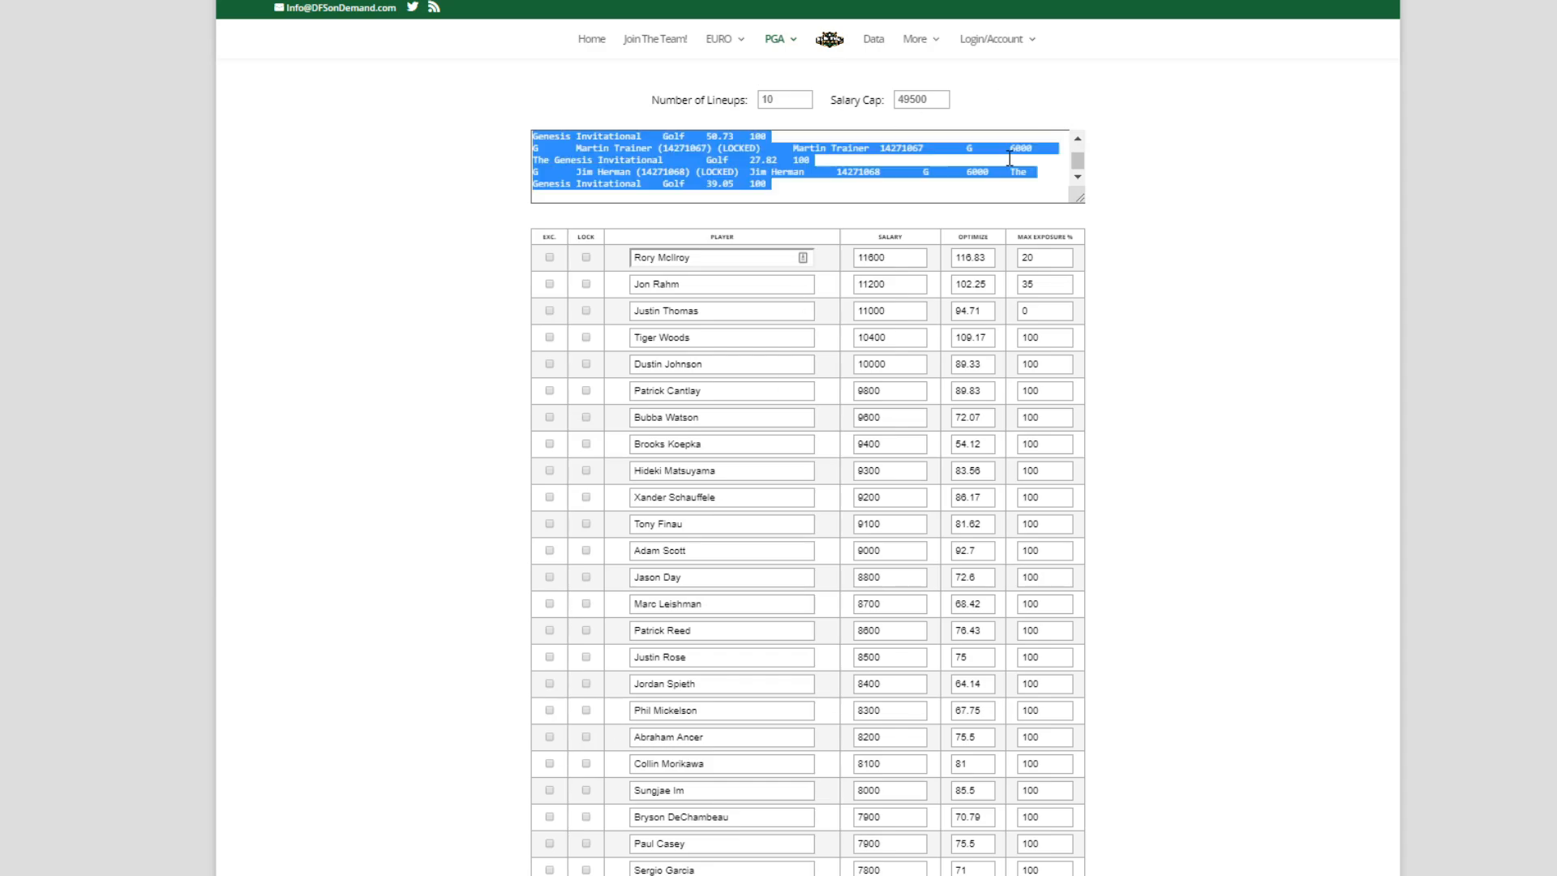
key(Delete)
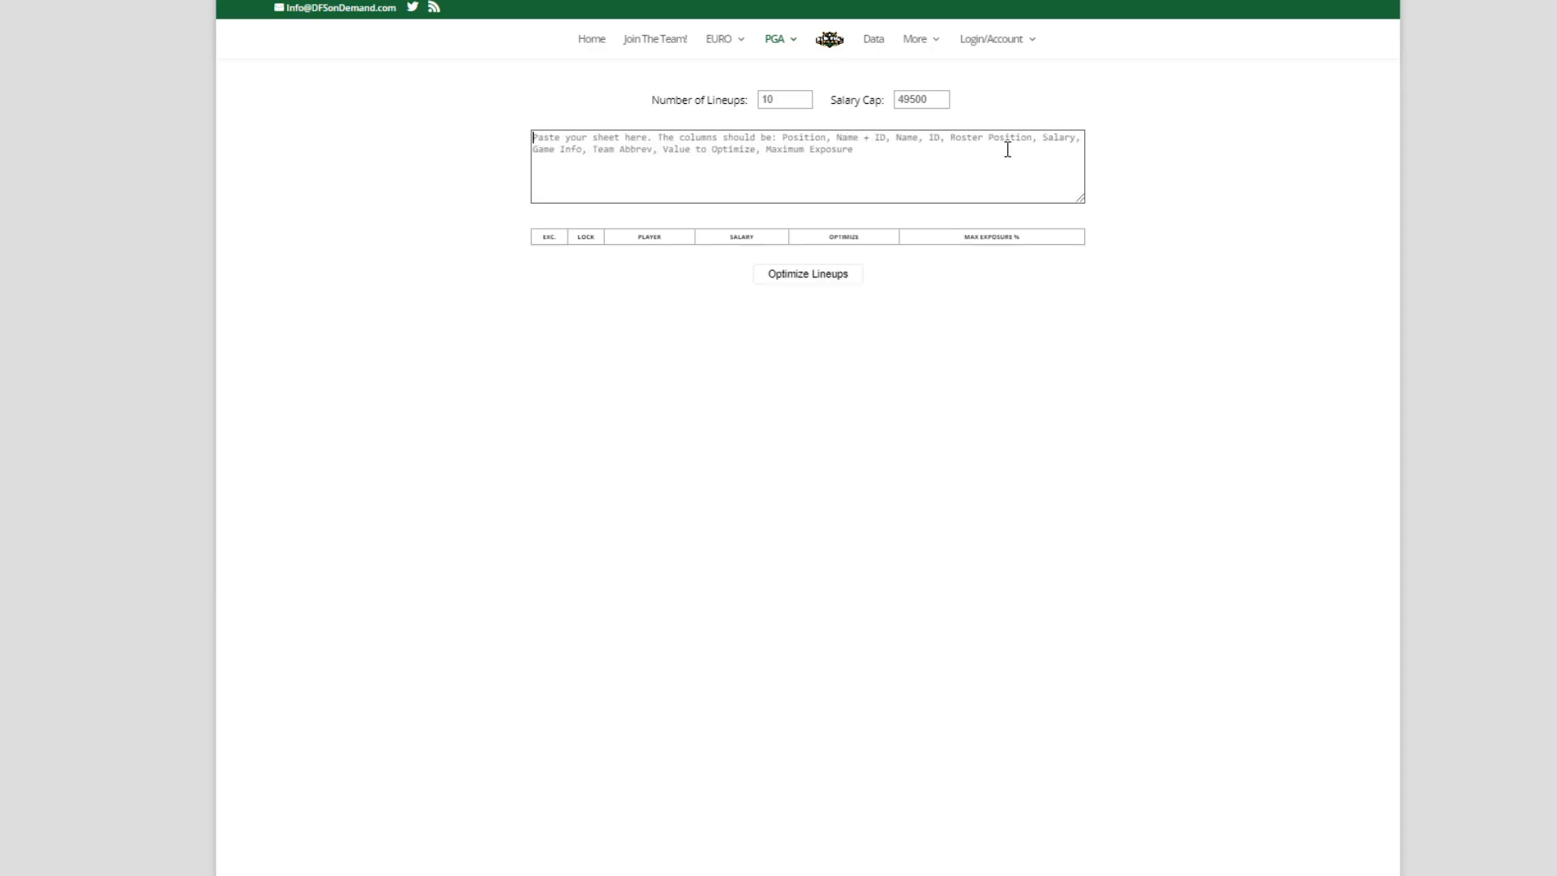
key(ctrl+v)
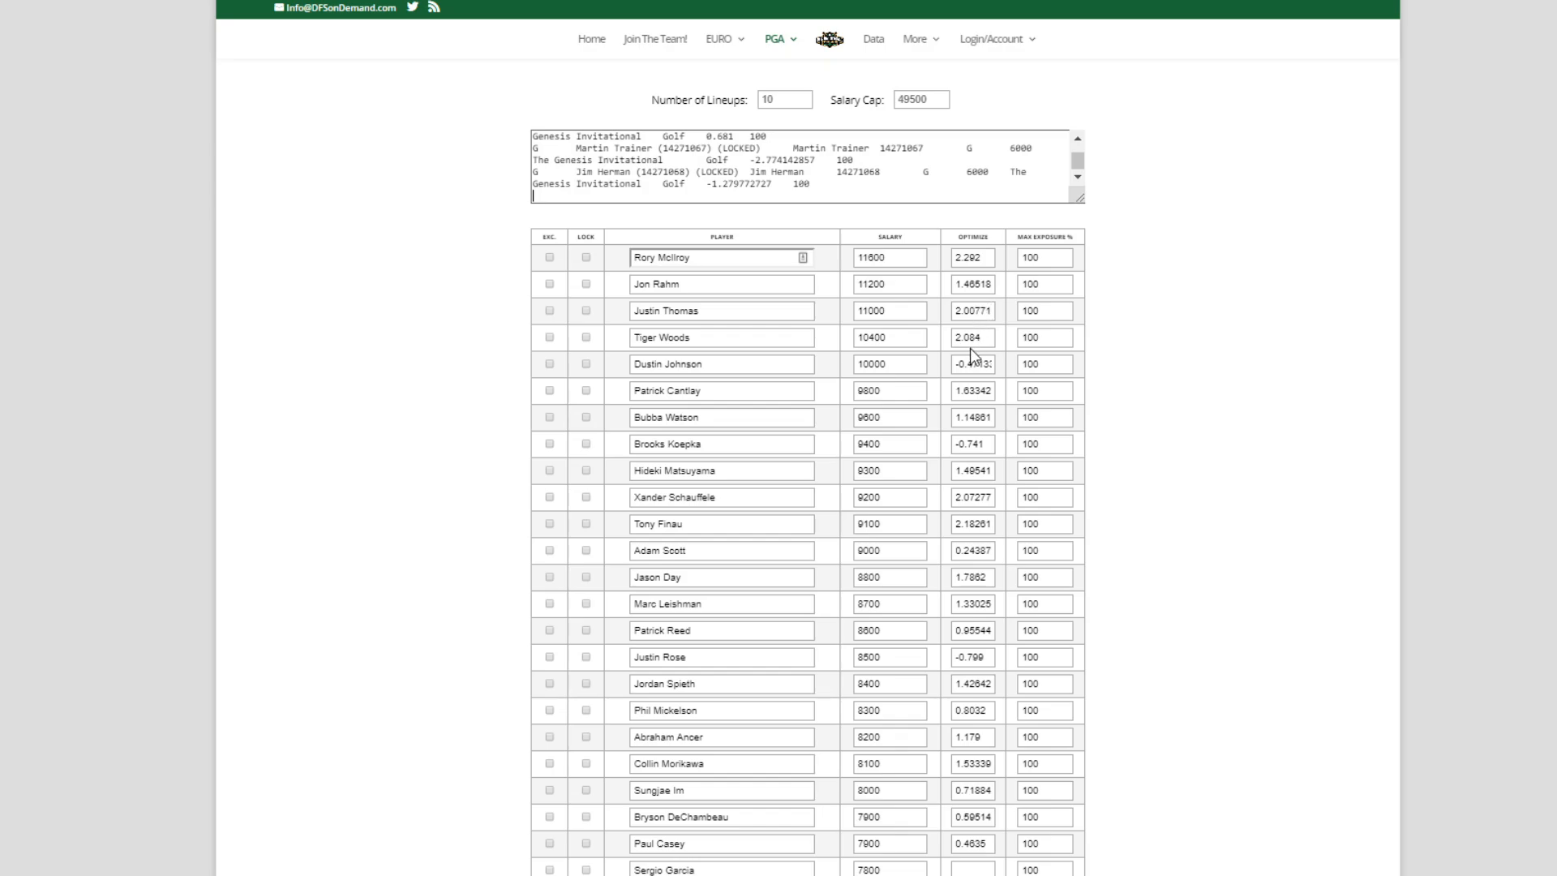
Set the salary cap to 50000, optimize the lineups on the SG:T2G values and review the generated lineups.
double_click(921, 99)
text(50000)
scroll(1141, 401, down, 20)
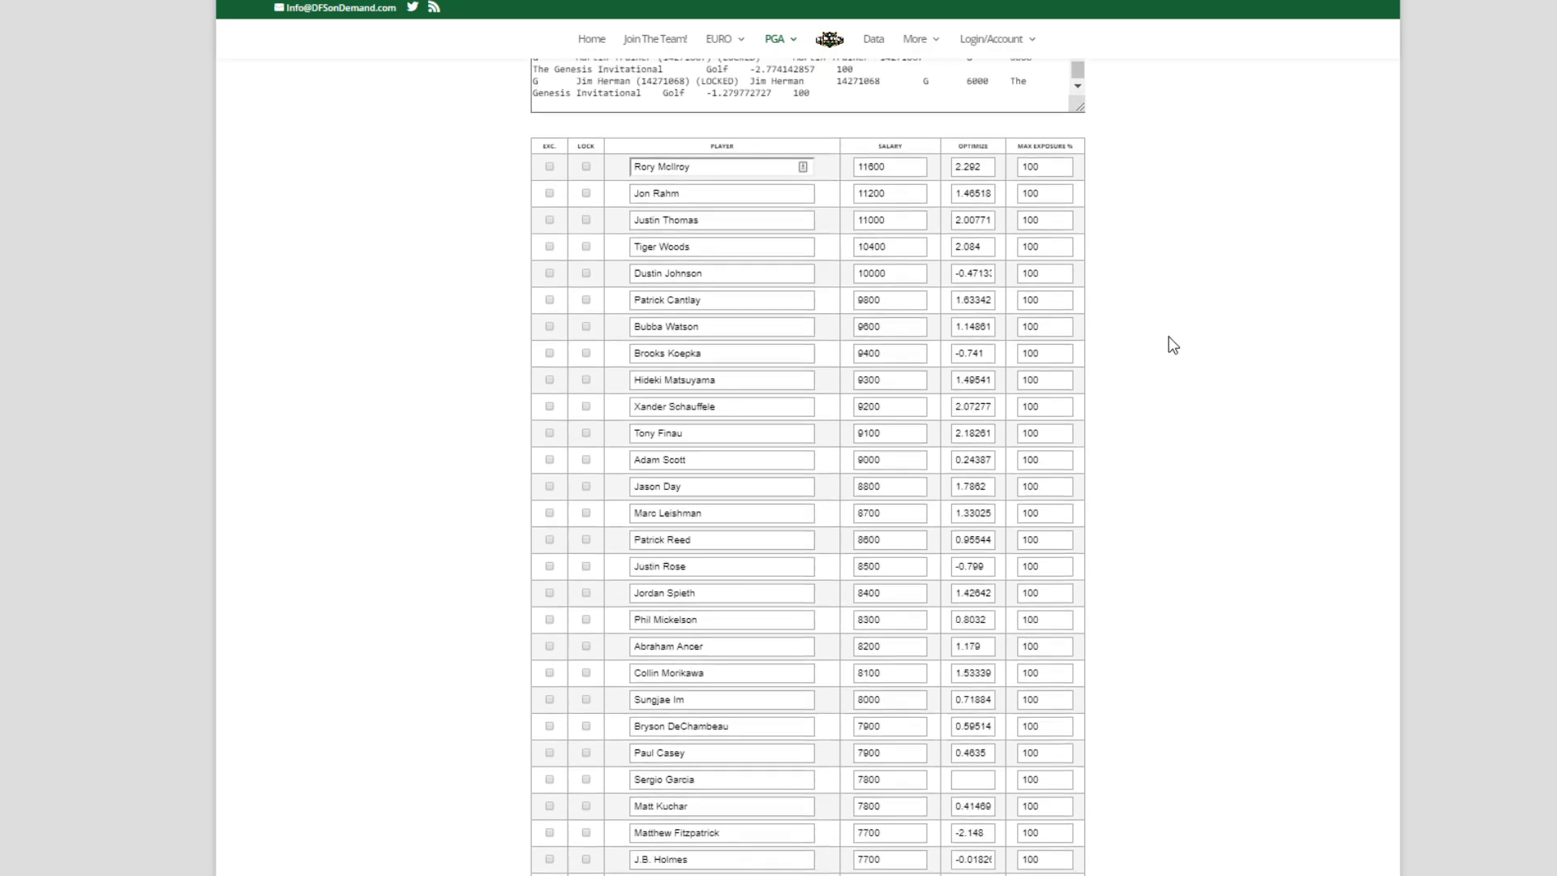
scroll(1142, 401, down, 10)
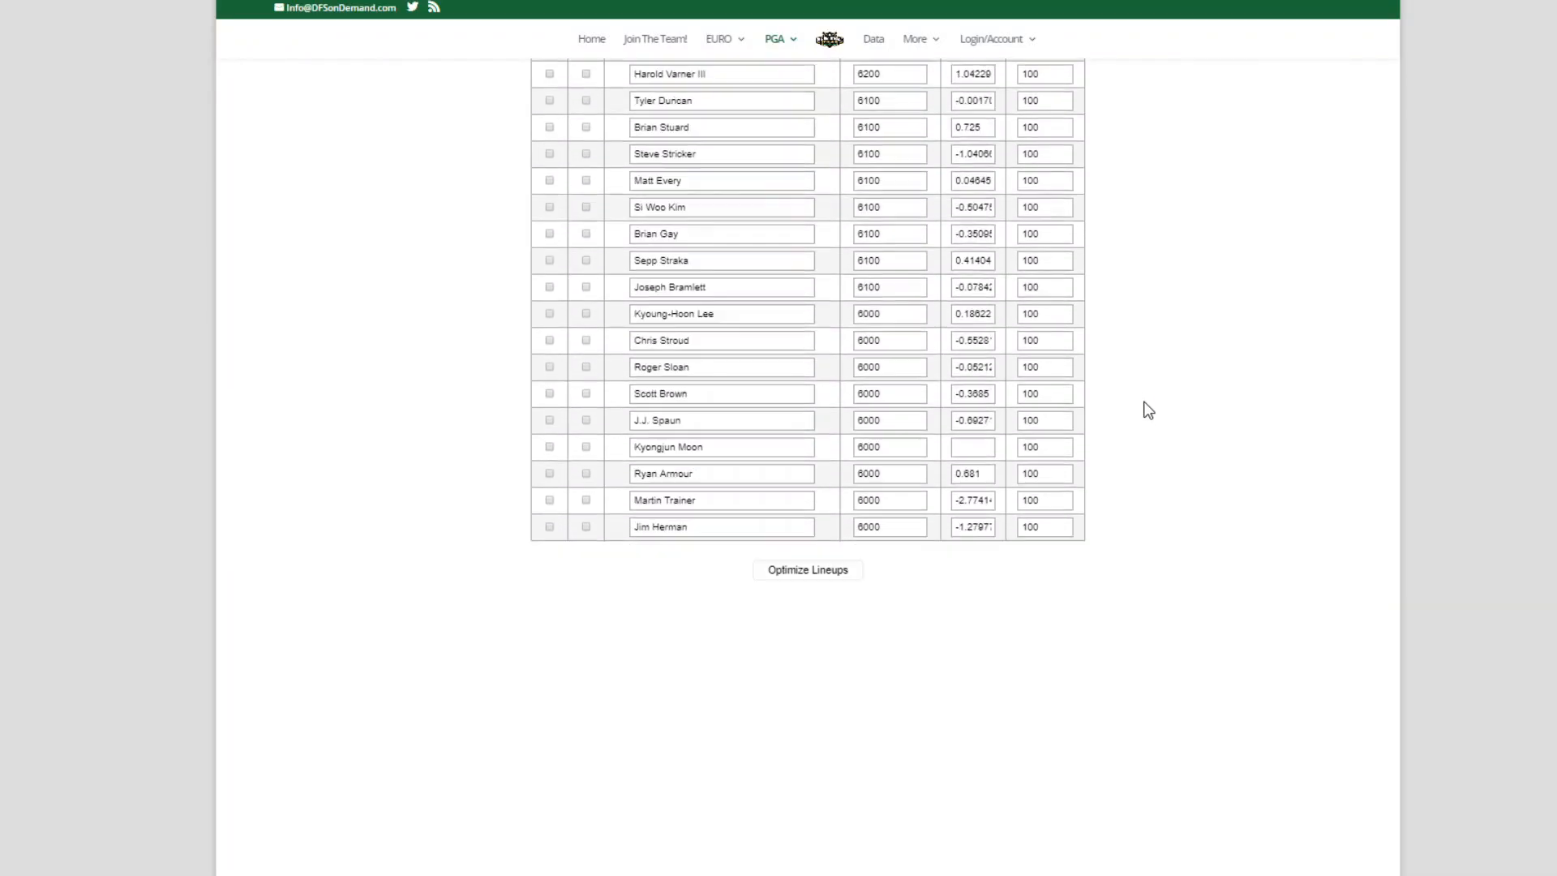
click(849, 384)
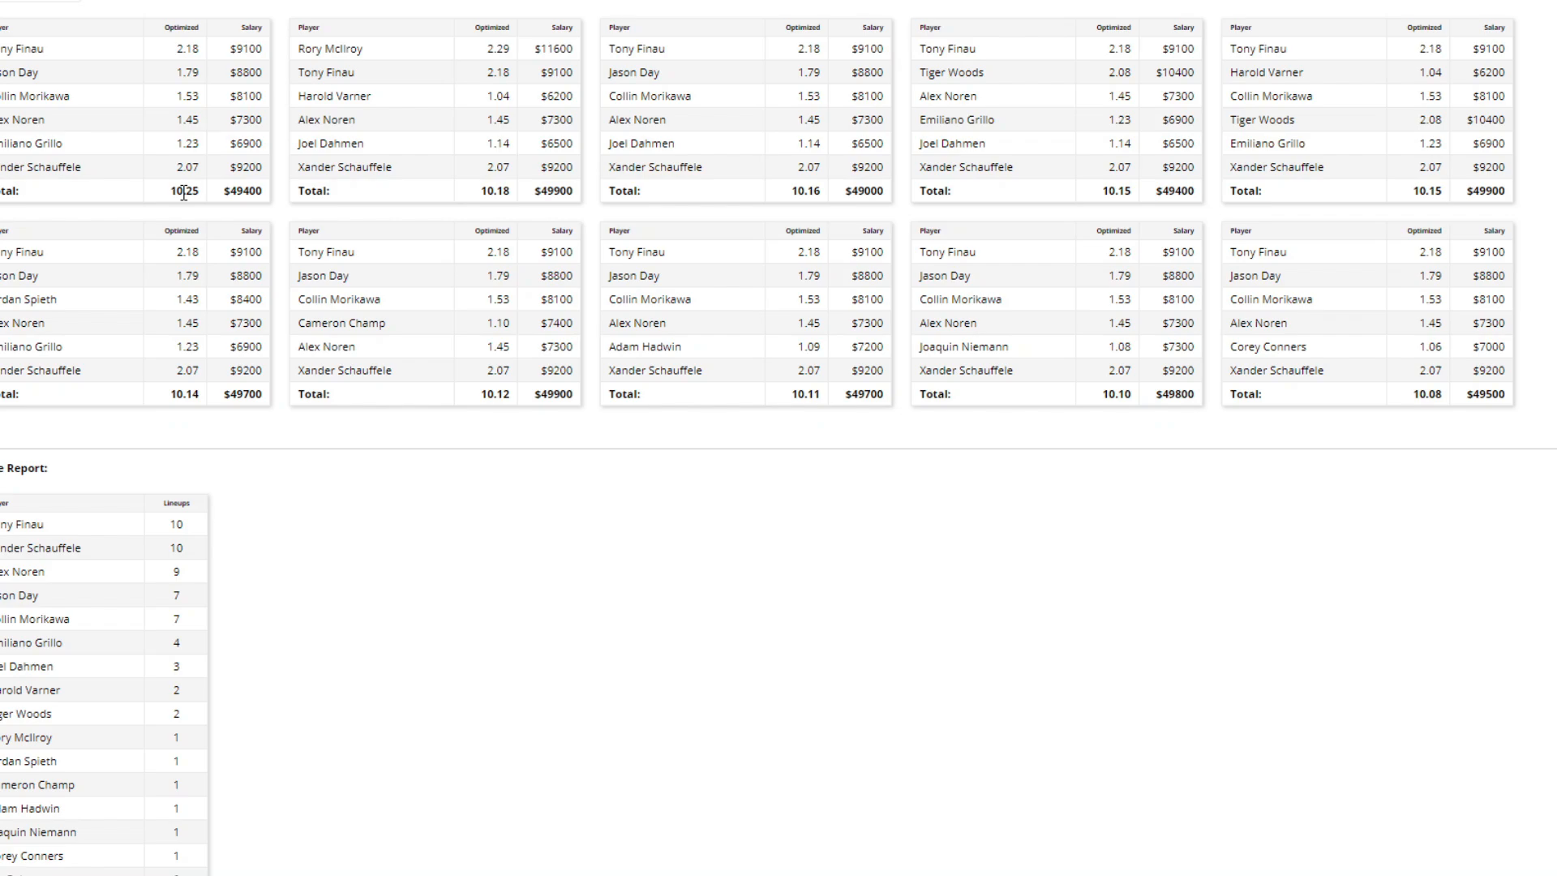
scroll(236, 475, down, 2)
scroll(236, 479, up, 2)
Switch back to the Excel sheet and enter the formula =P2-O2 in cell S2 to subtract SG:PUTT from SG:T2G.
key(alt+Tab)
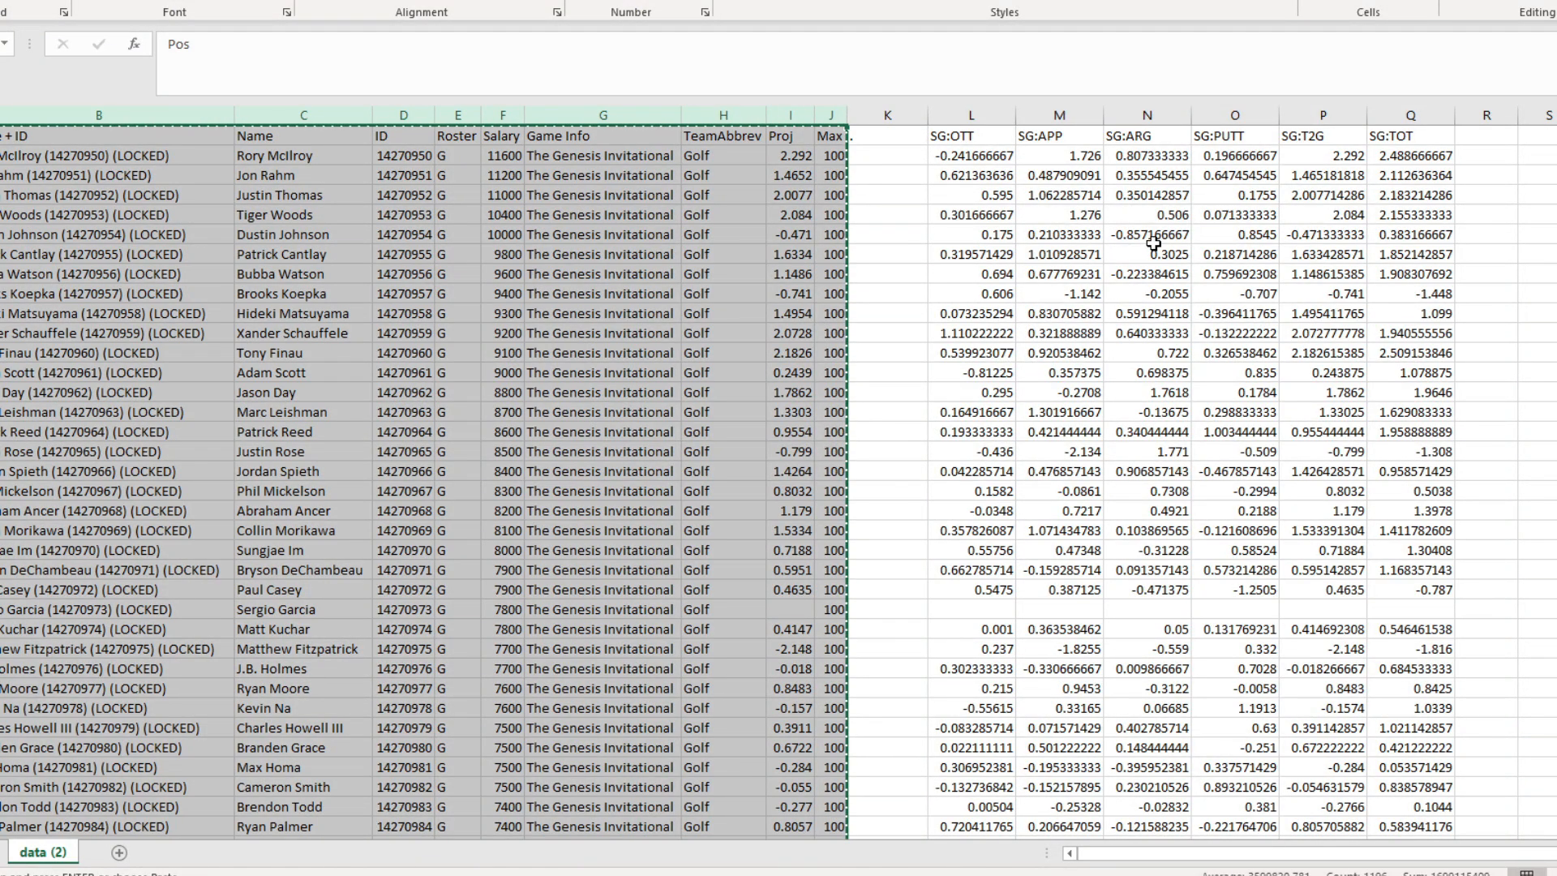
key(Escape)
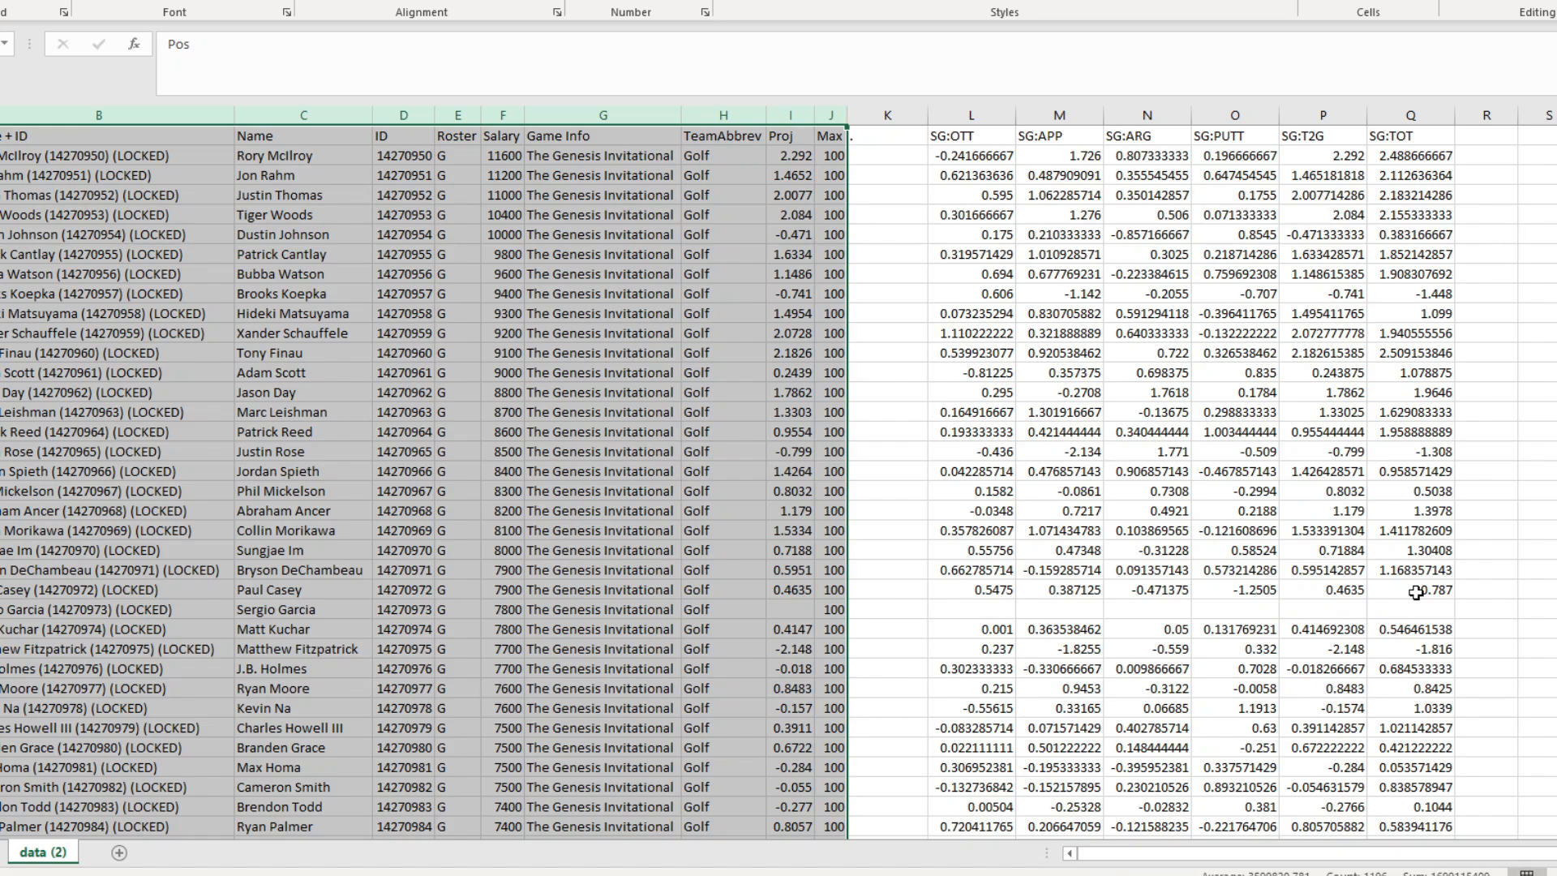
click(1538, 150)
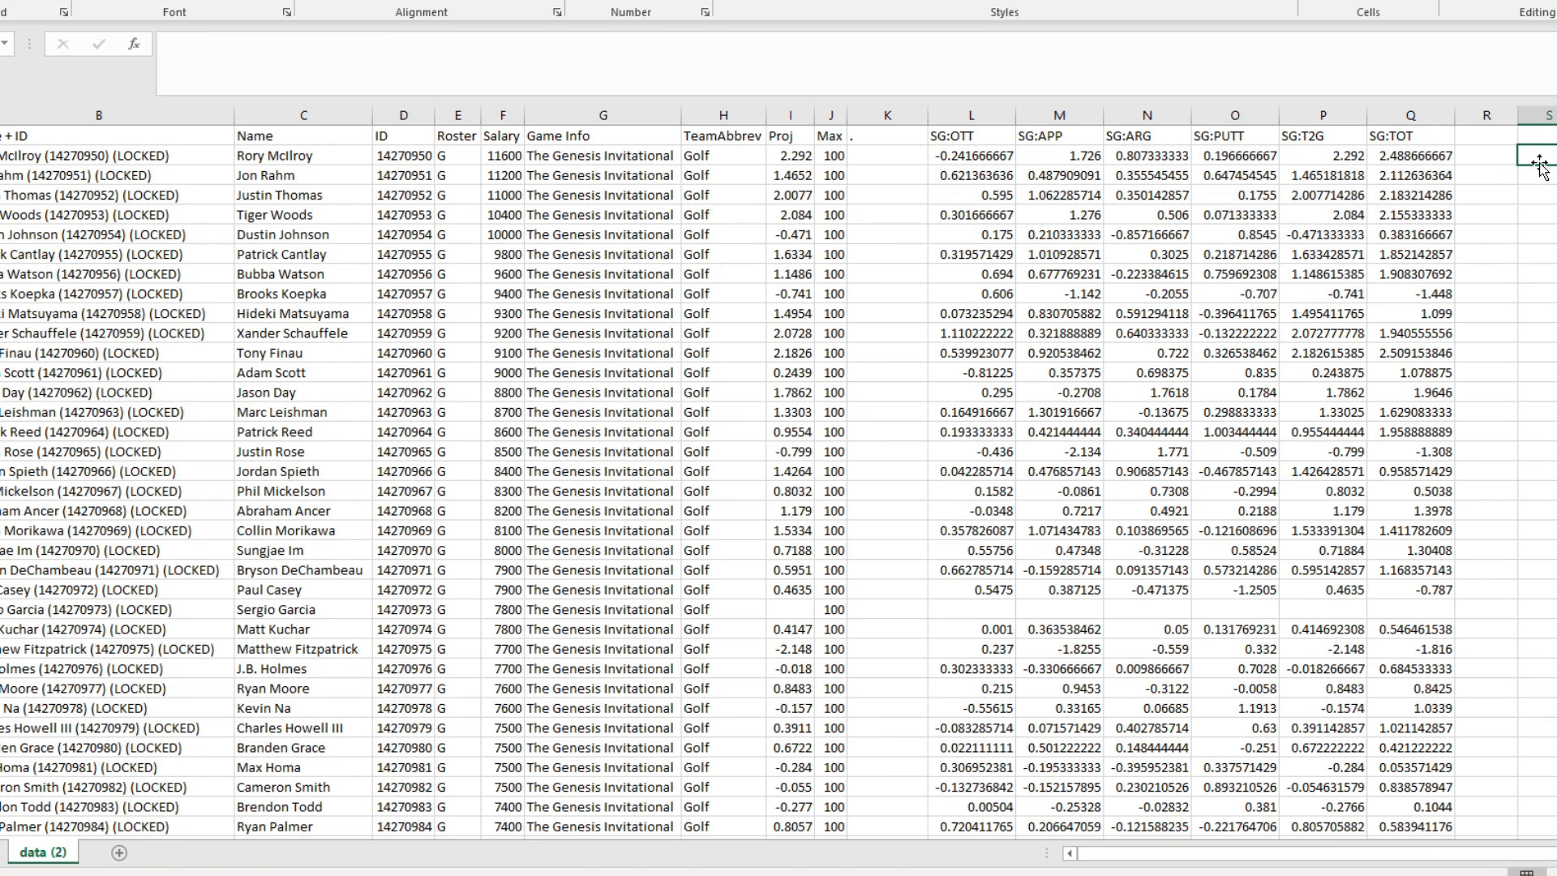
text(=)
click(1332, 159)
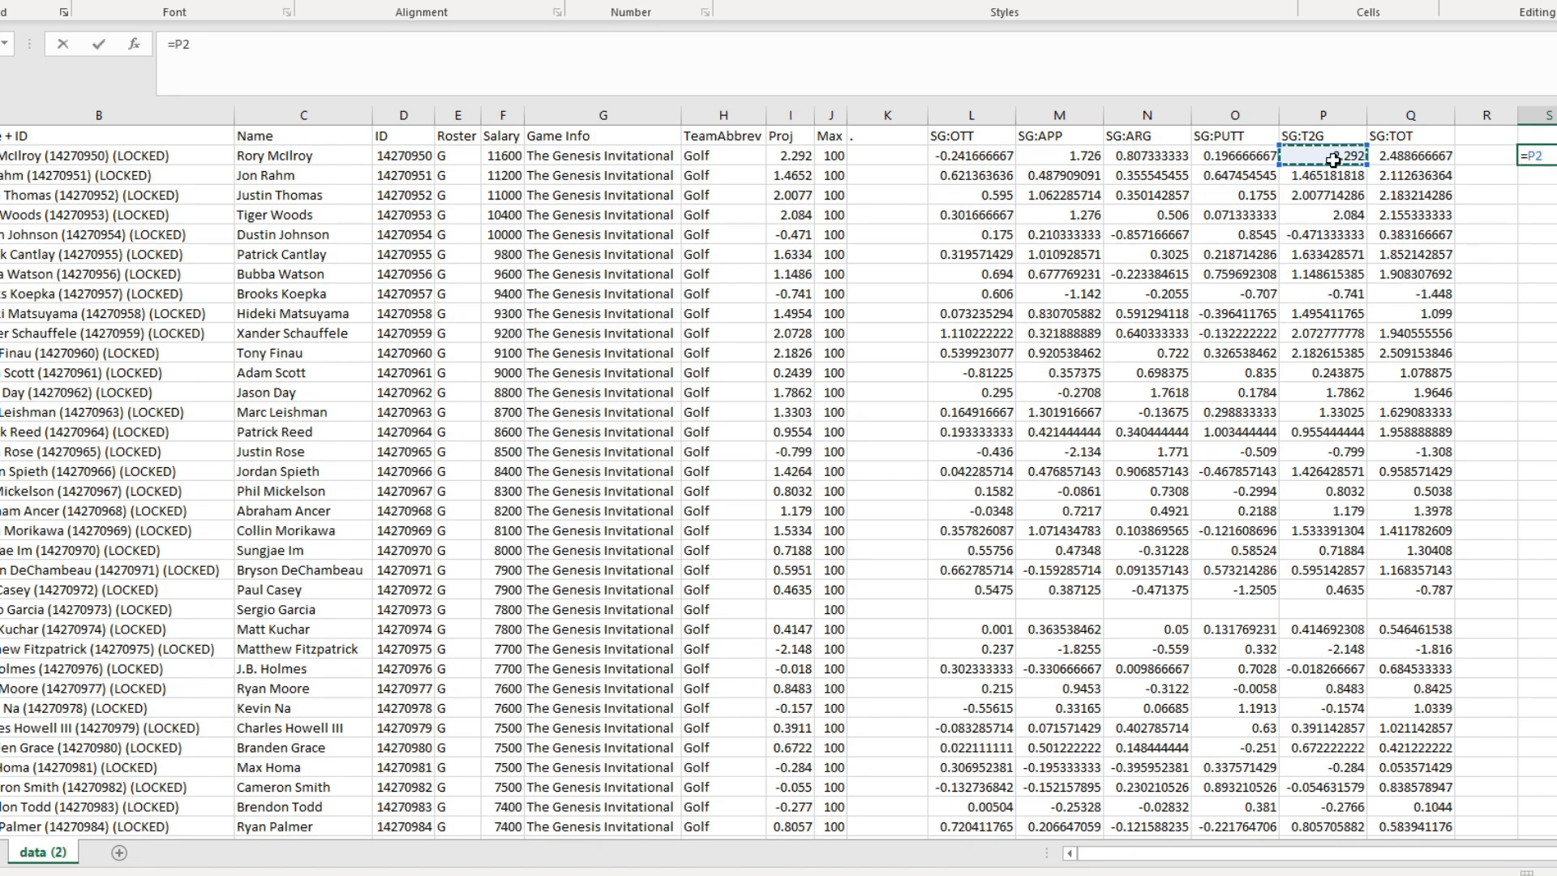
text(-)
click(1247, 152)
key(Return)
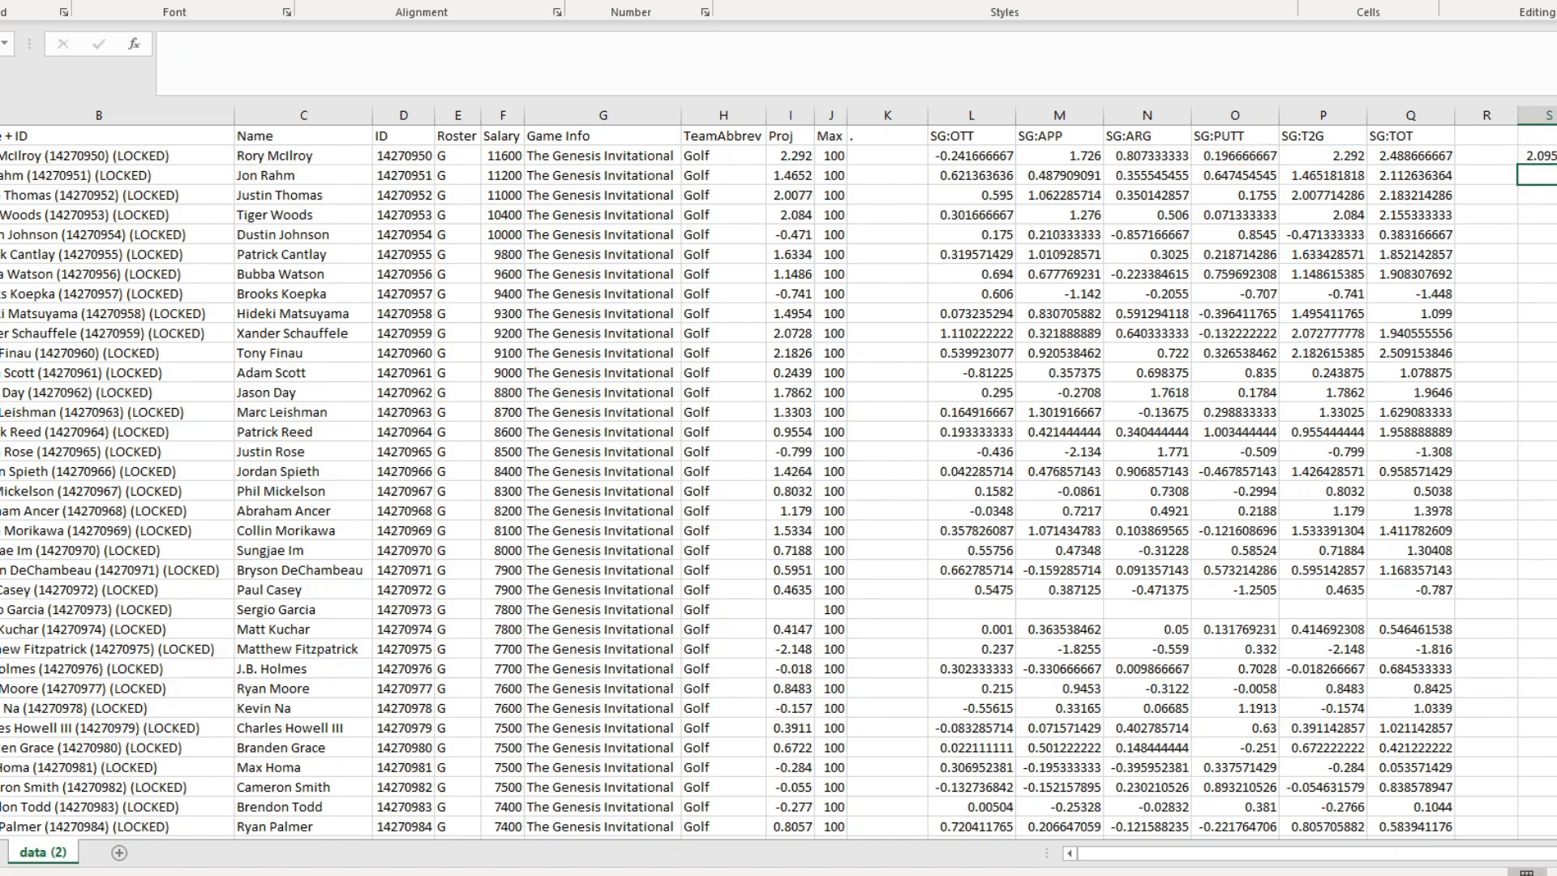
Fill the S2 formula down column S through the last golfer, Jim Herman.
click(1540, 159)
drag(1556, 166, 1555, 613)
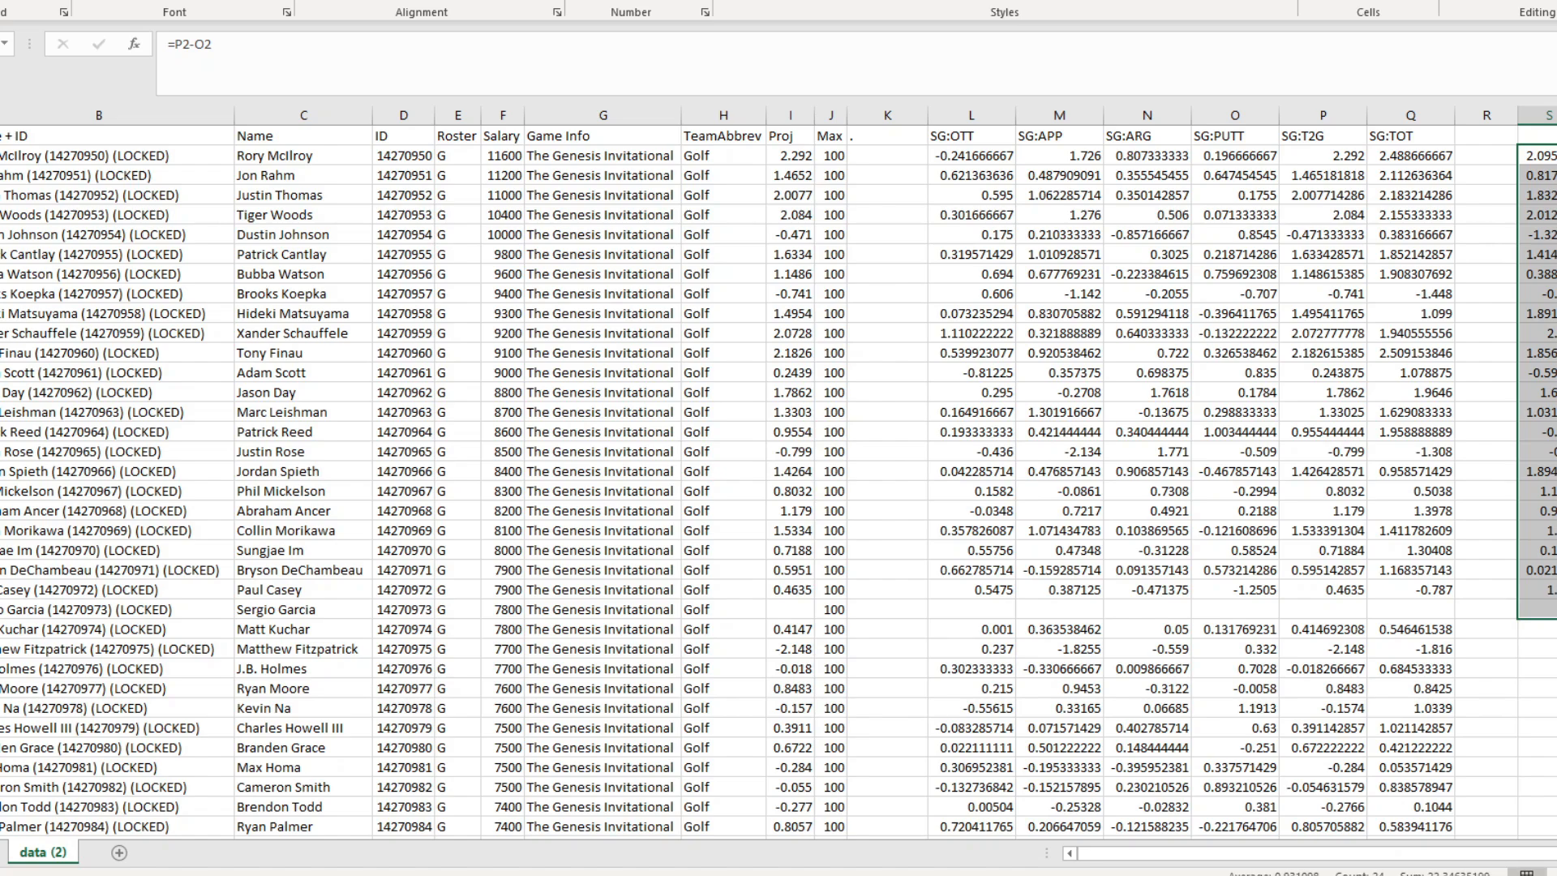
drag(1556, 618, 1556, 791)
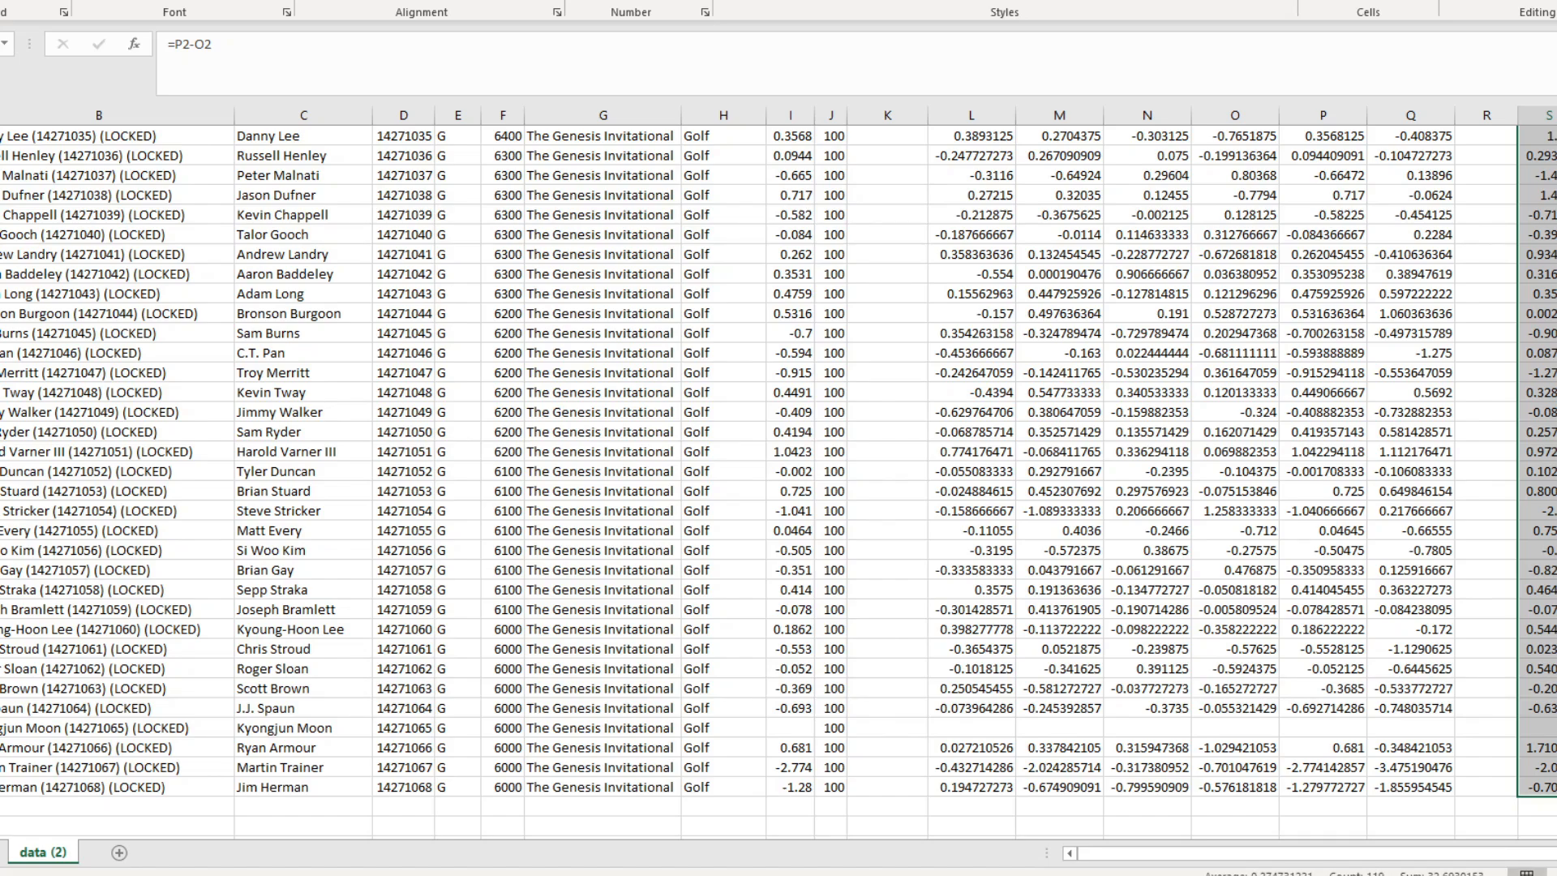
scroll(778, 470, up, 11)
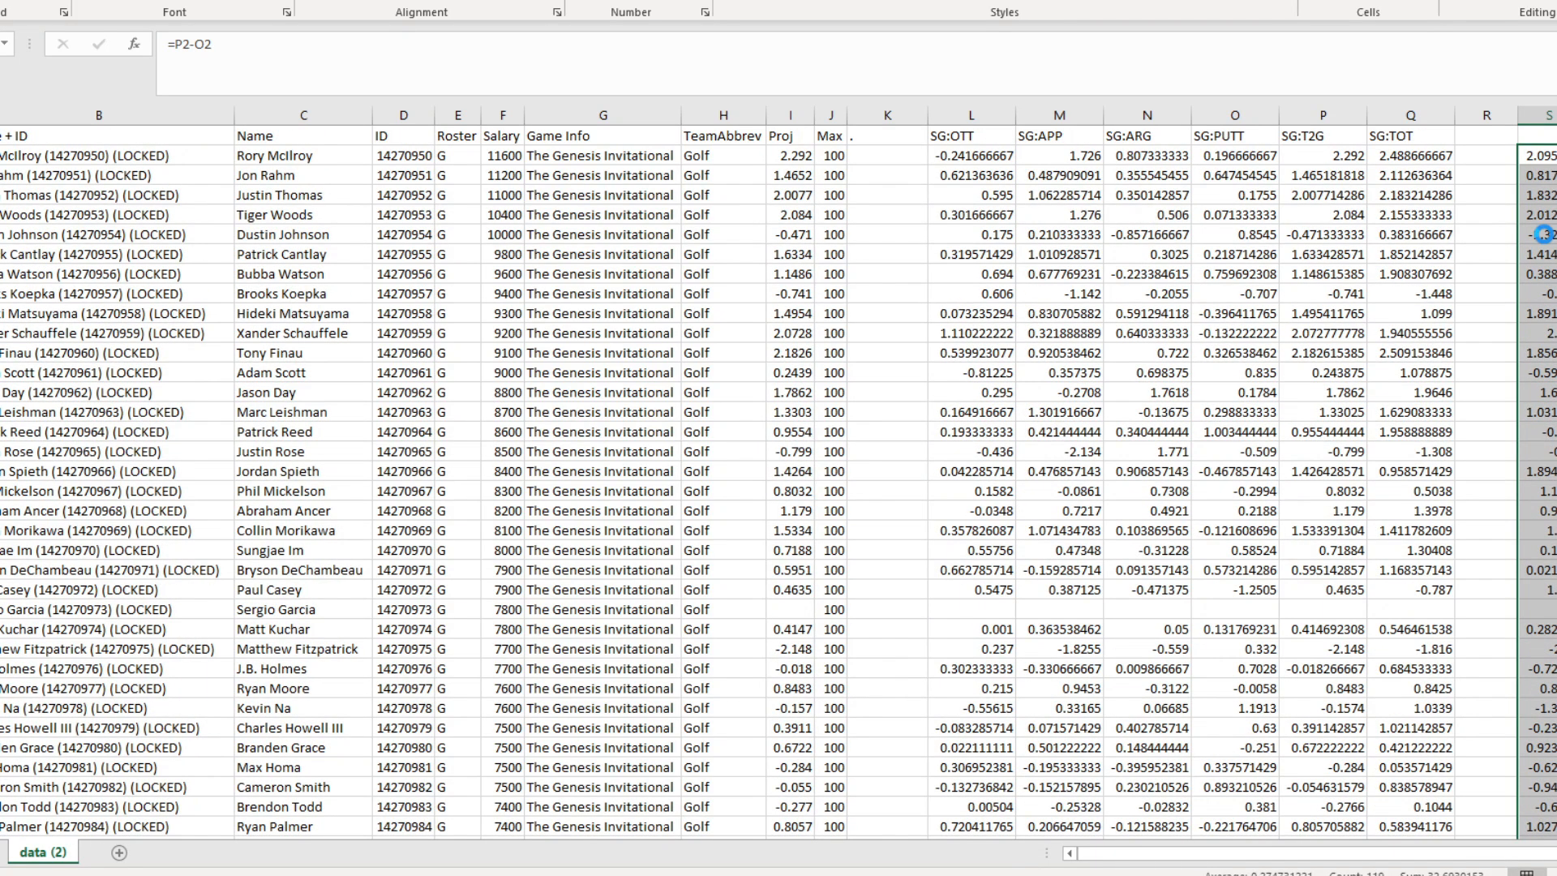
Copy the calculated column S results and paste them as values over the Proj values in column I.
key(ctrl+c)
click(792, 155)
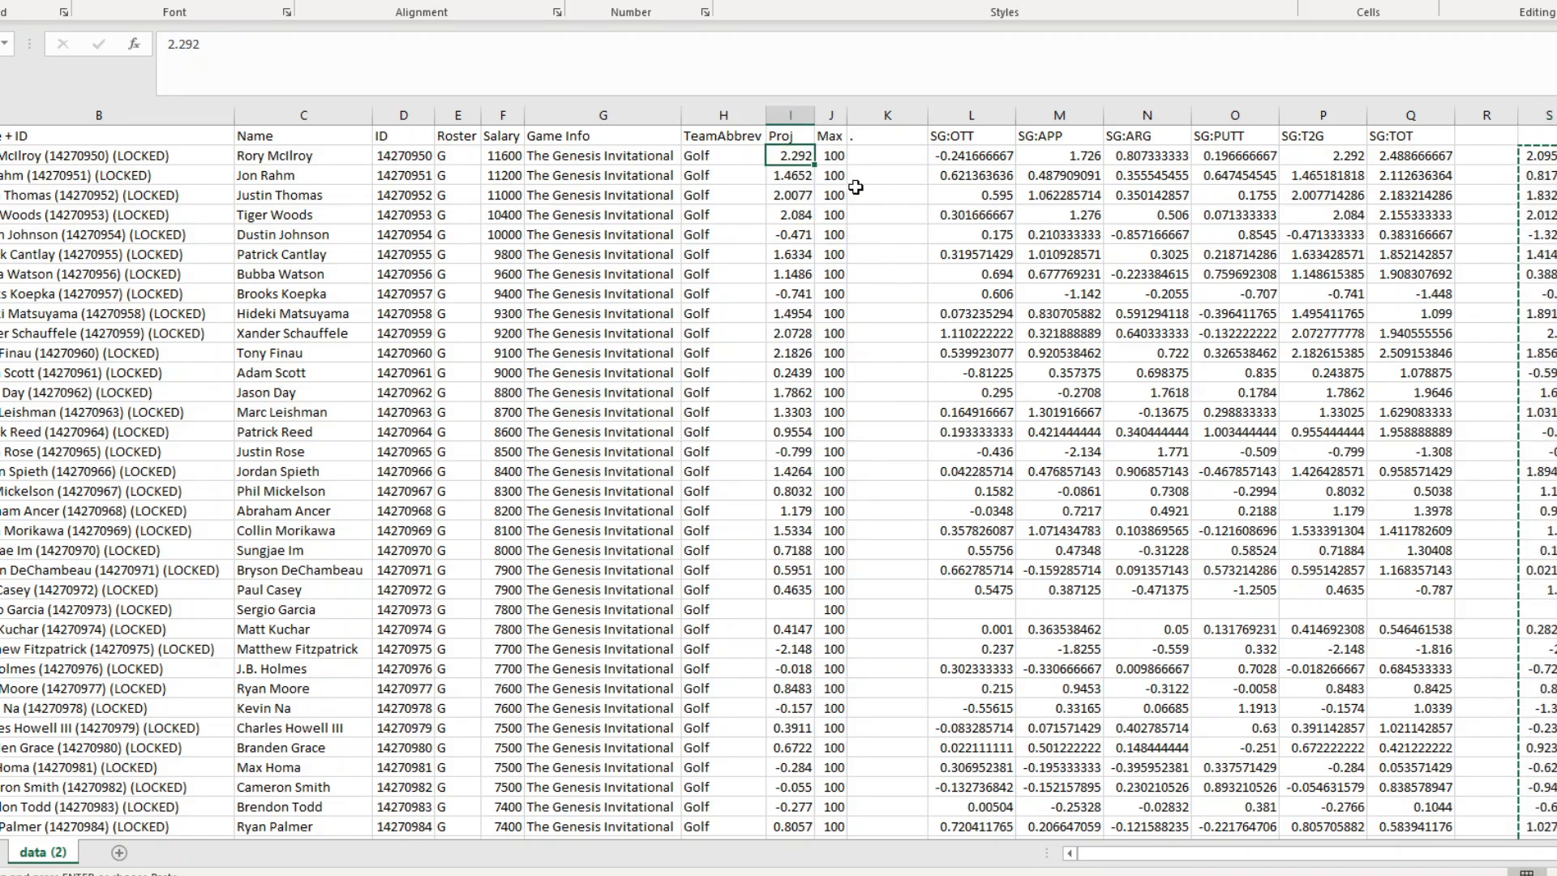
key(ctrl+v)
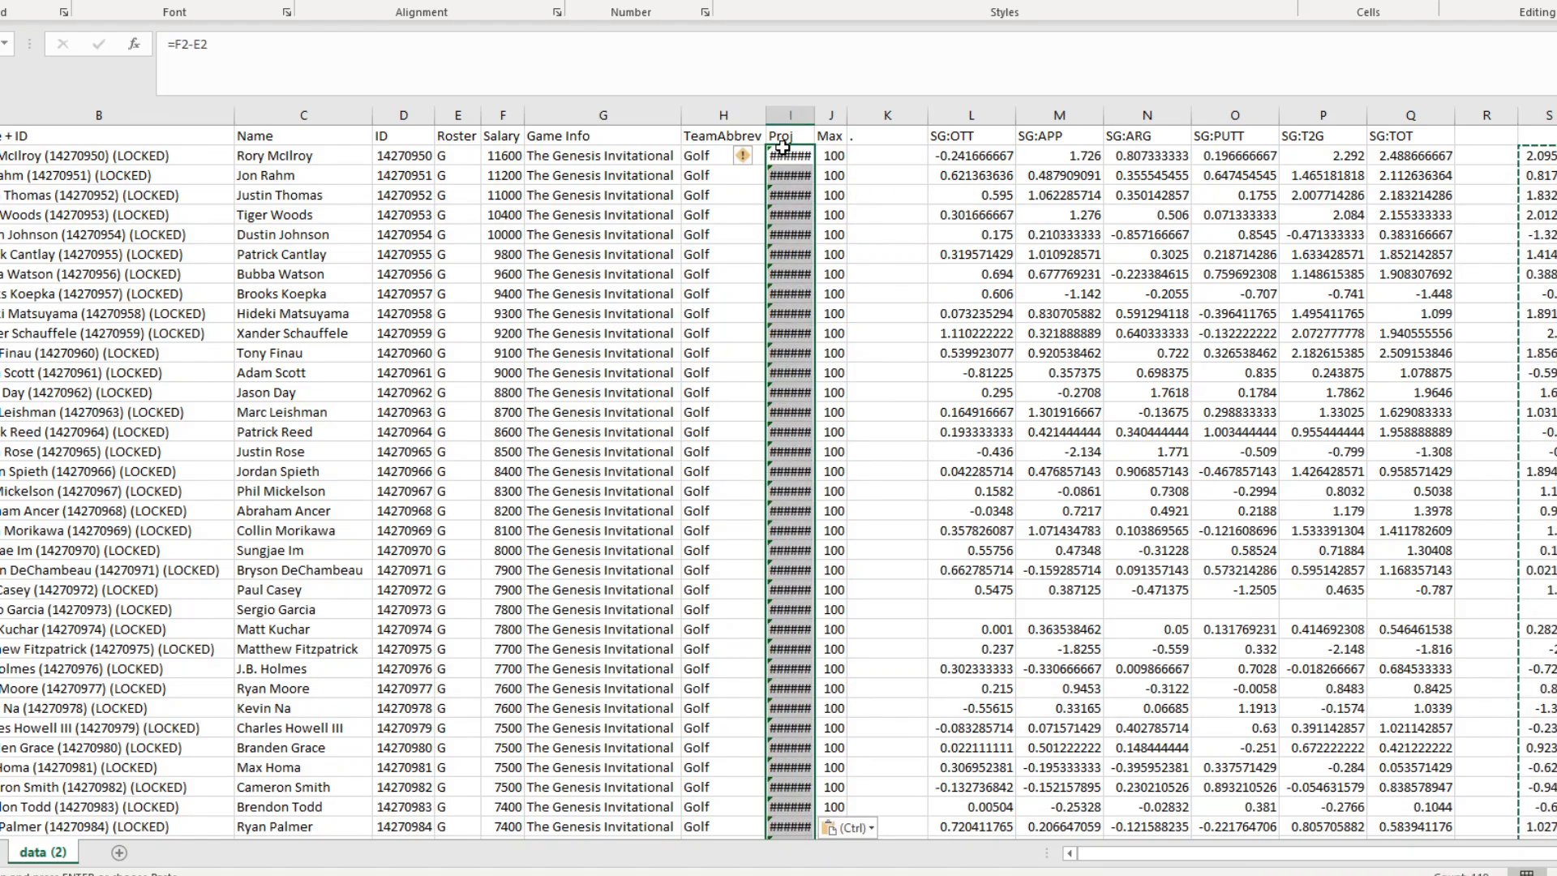
right_click(804, 157)
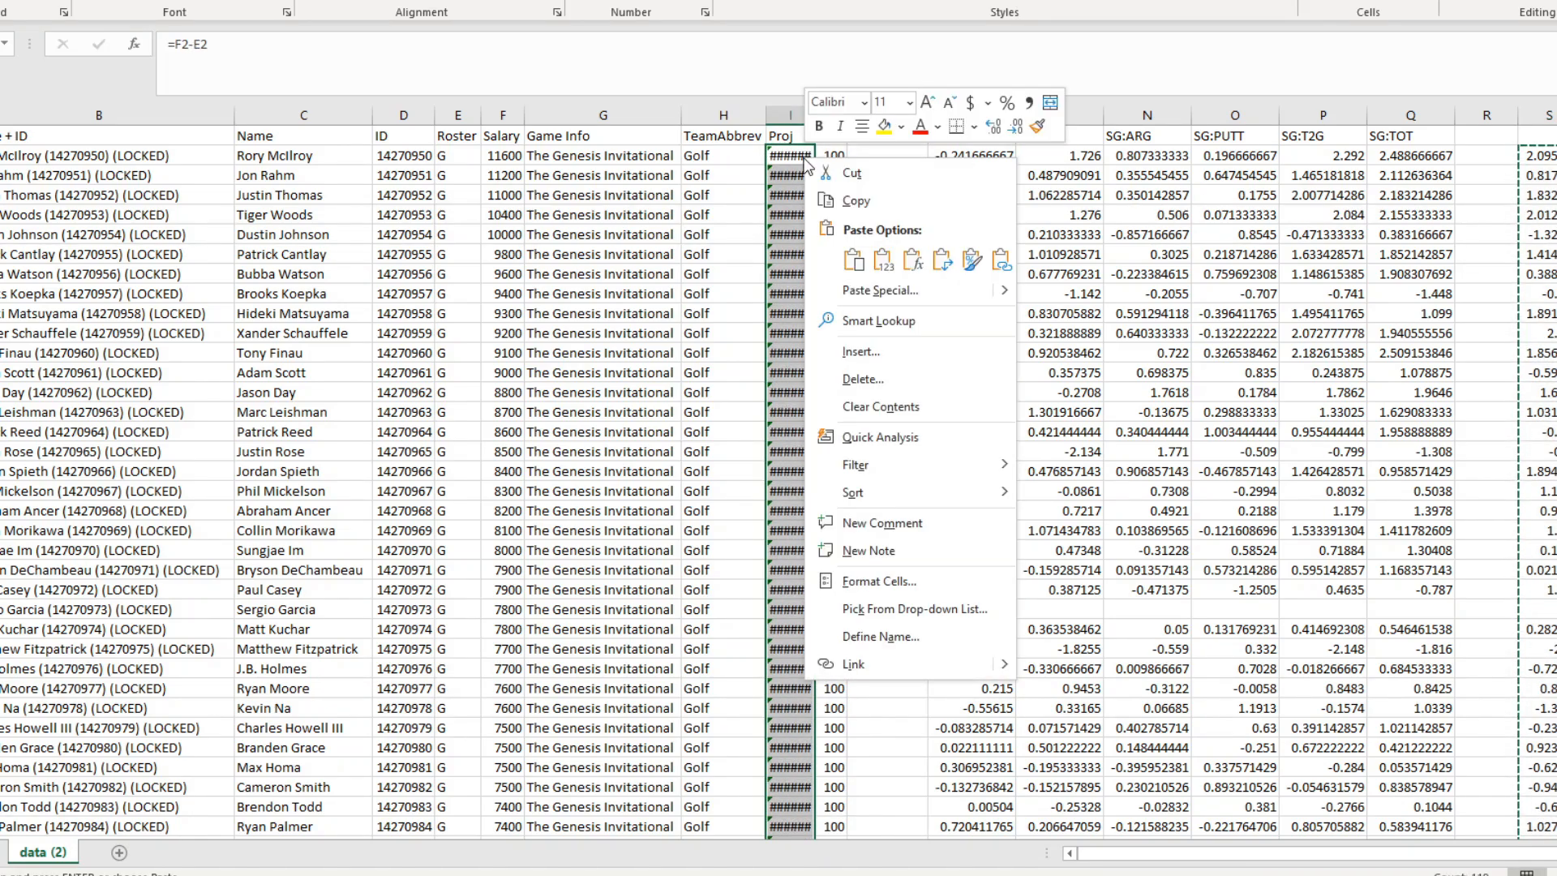
click(883, 259)
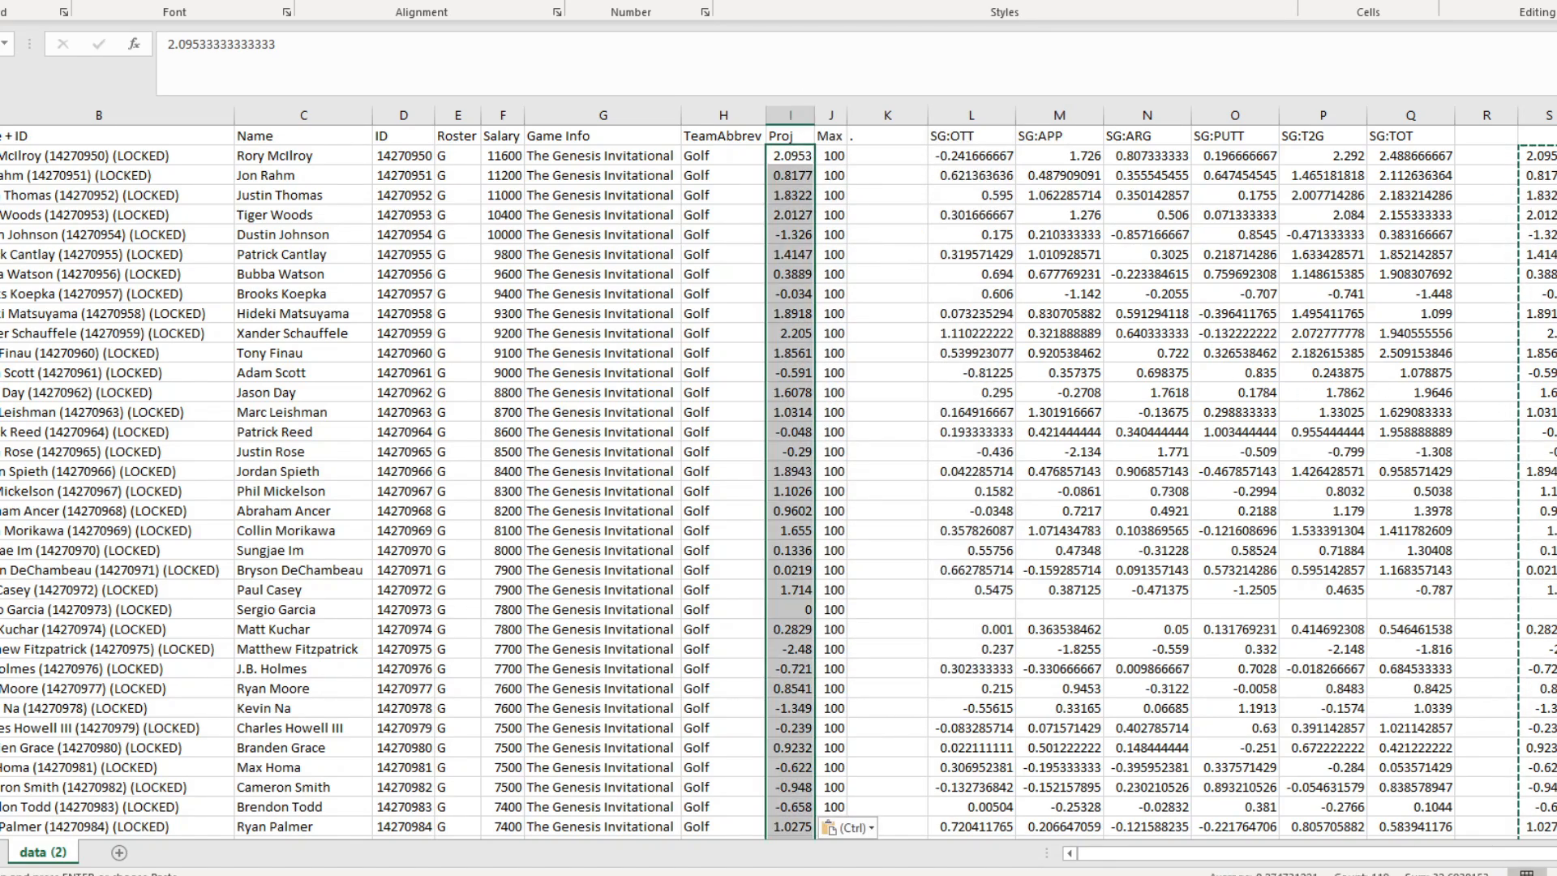
Copy the updated Pos to Max block for all golfers and replace the sheet data in the web optimizer with it.
drag(0, 136, 822, 768)
key(ctrl+c)
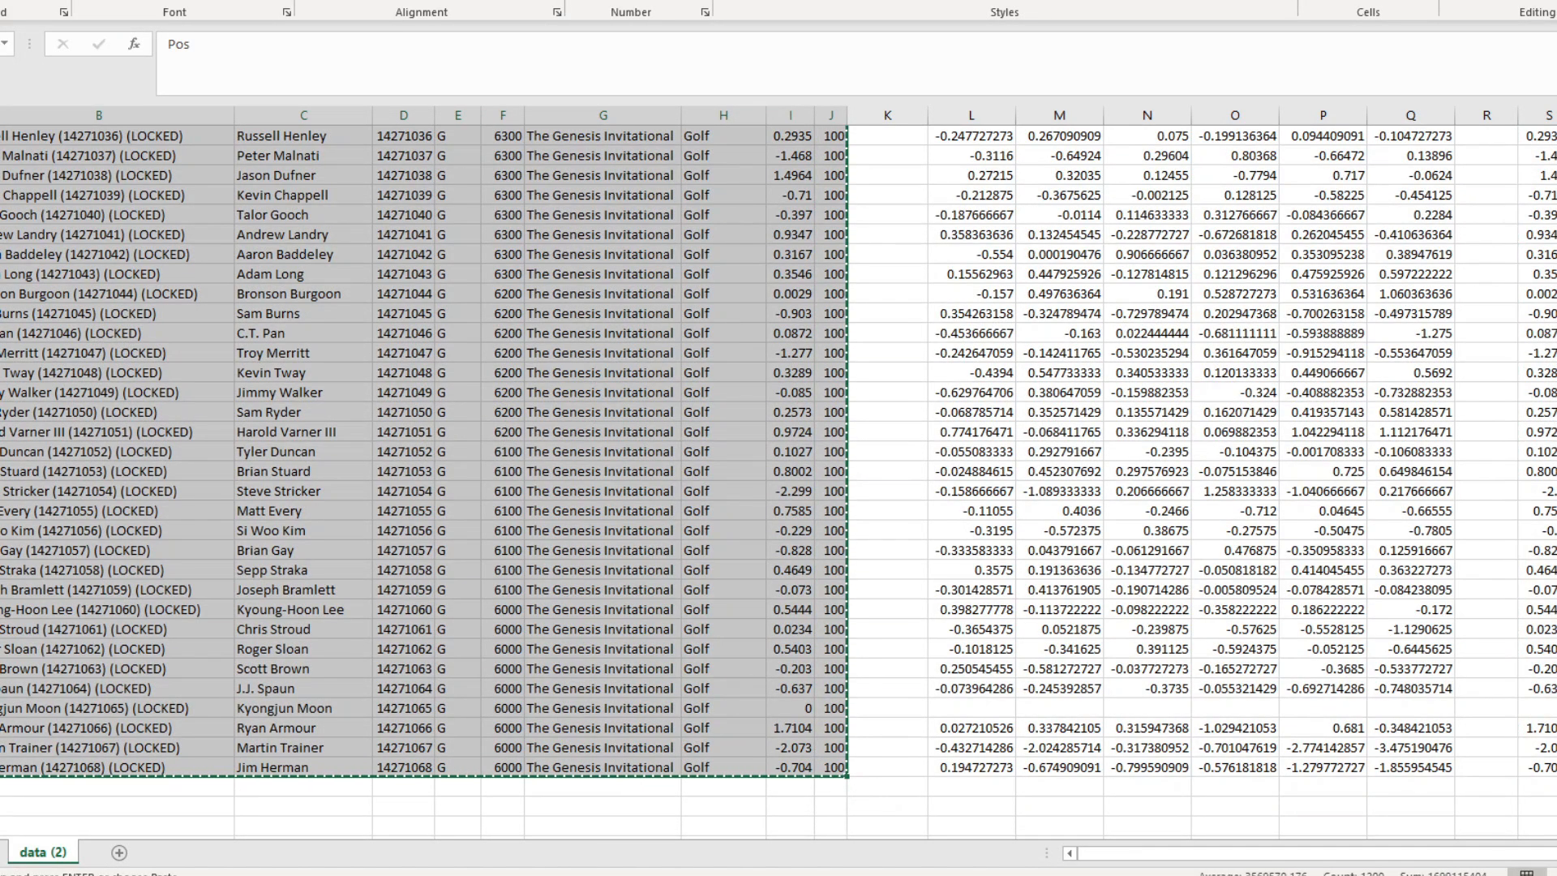
mouse_move(460, 874)
click(497, 851)
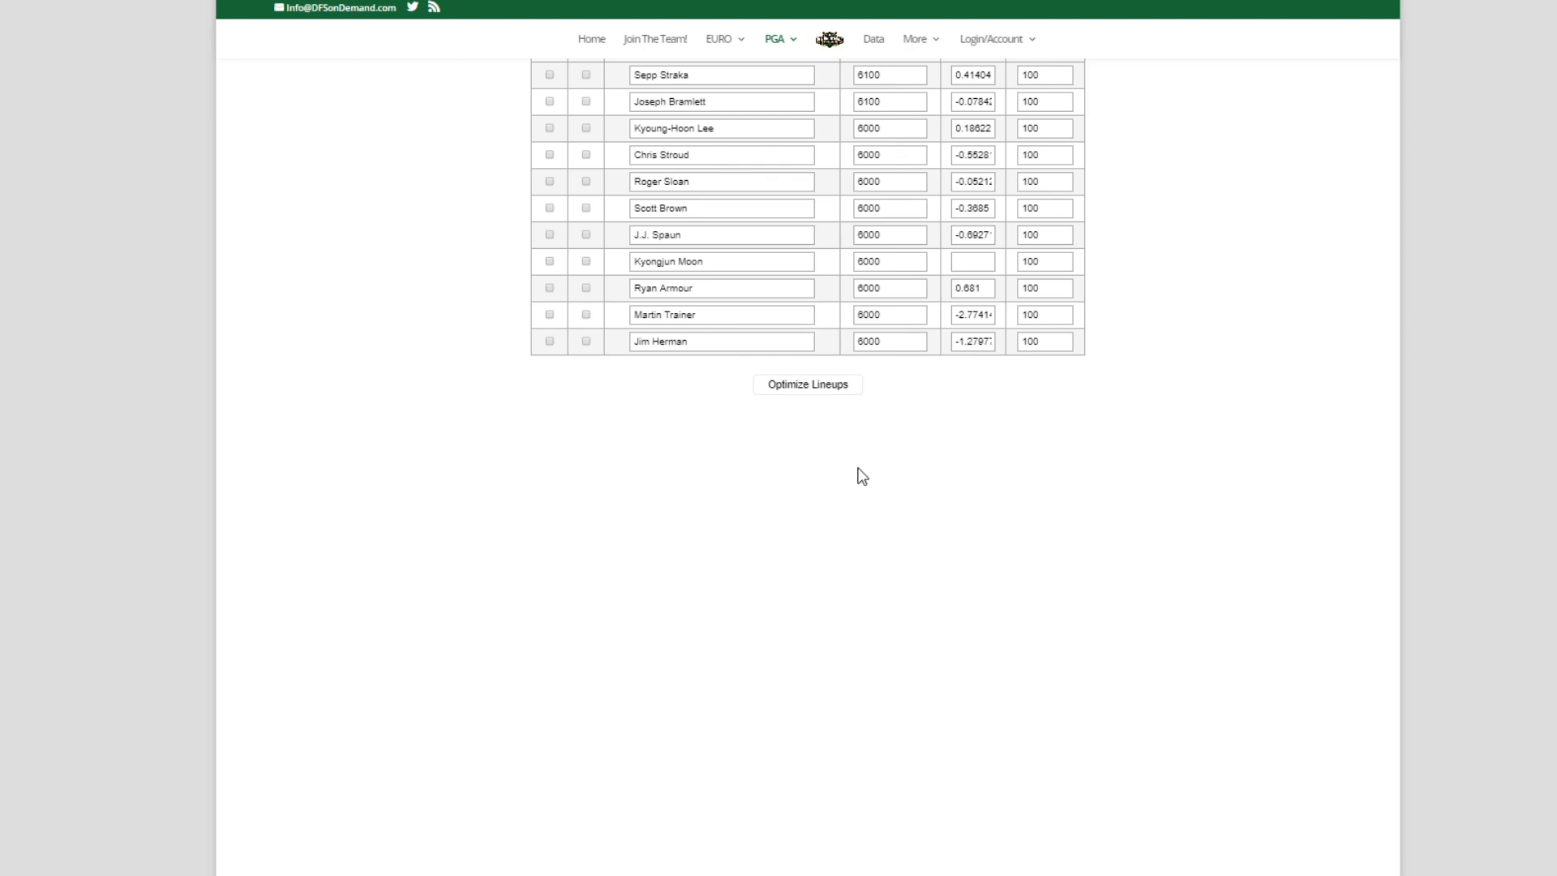
scroll(838, 463, up, 20)
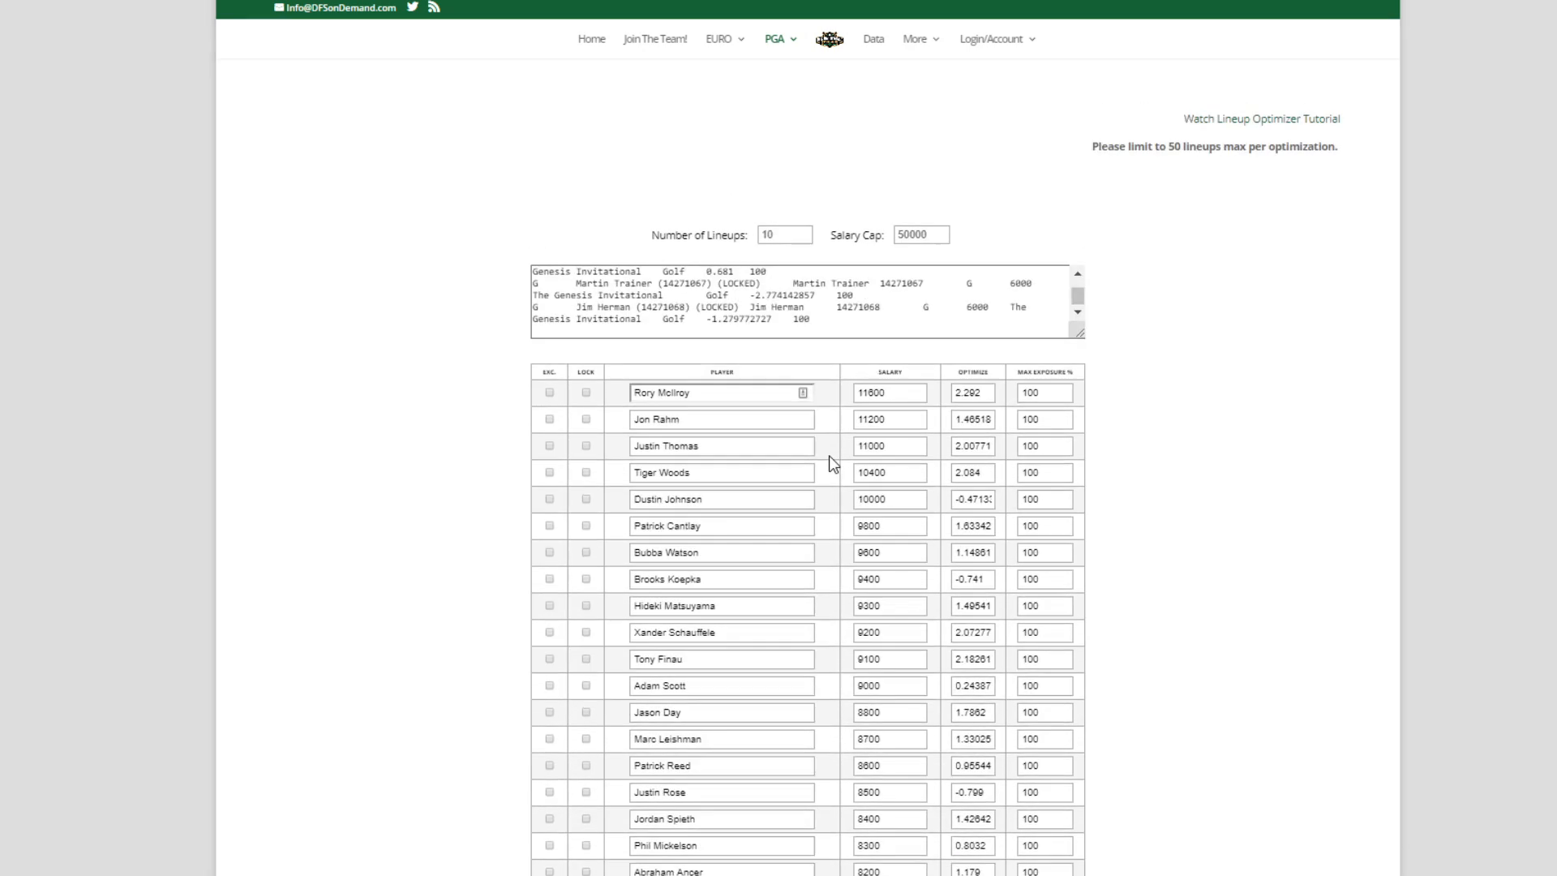
click(853, 330)
key(ctrl+a)
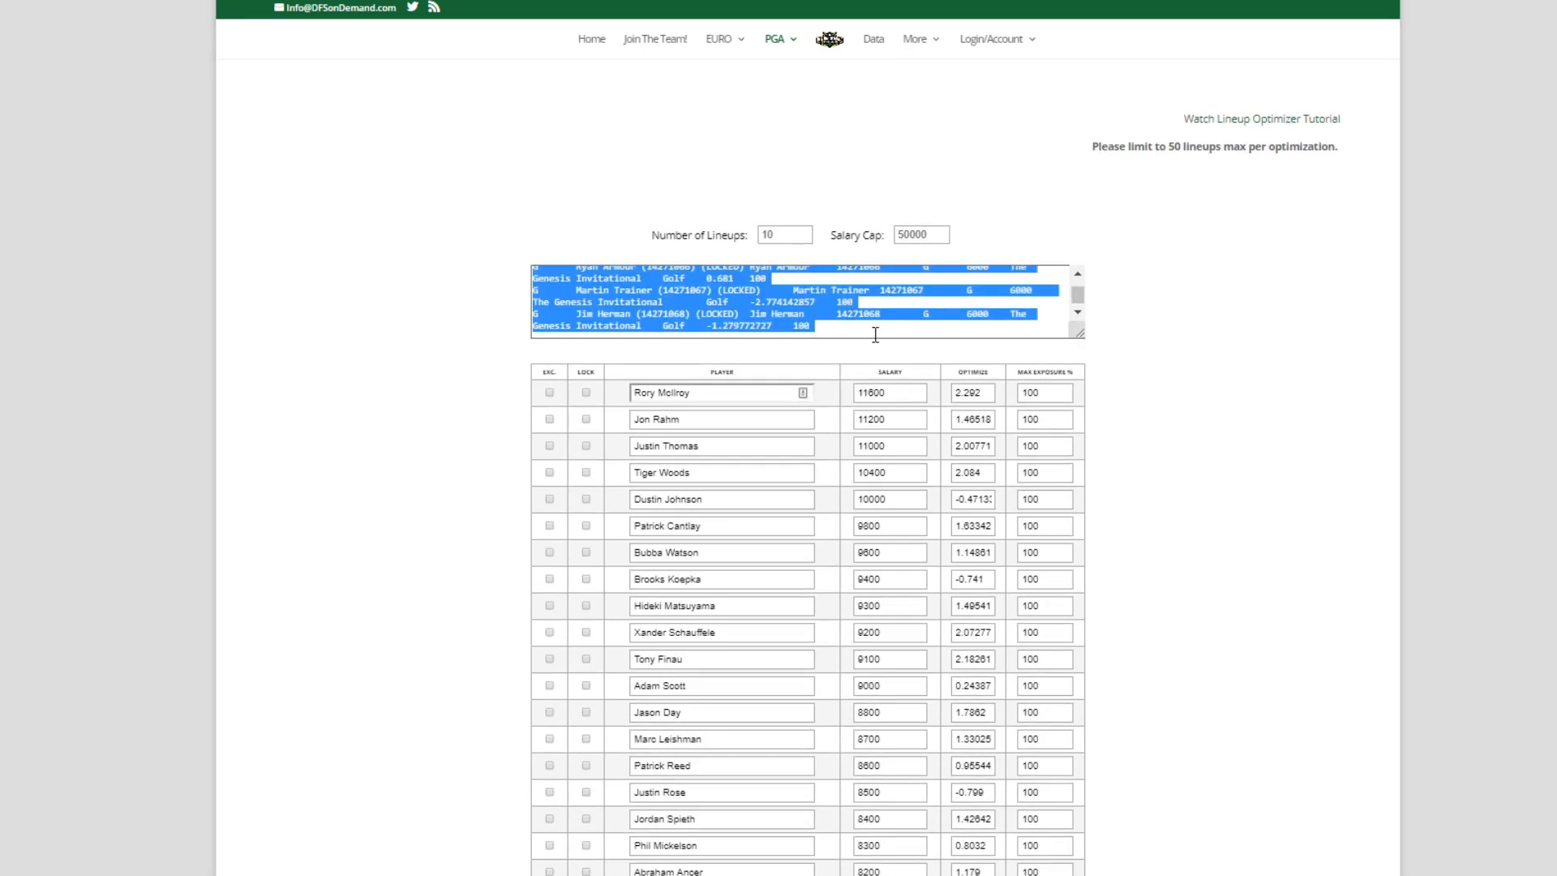
key(BackSpace)
key(ctrl+v)
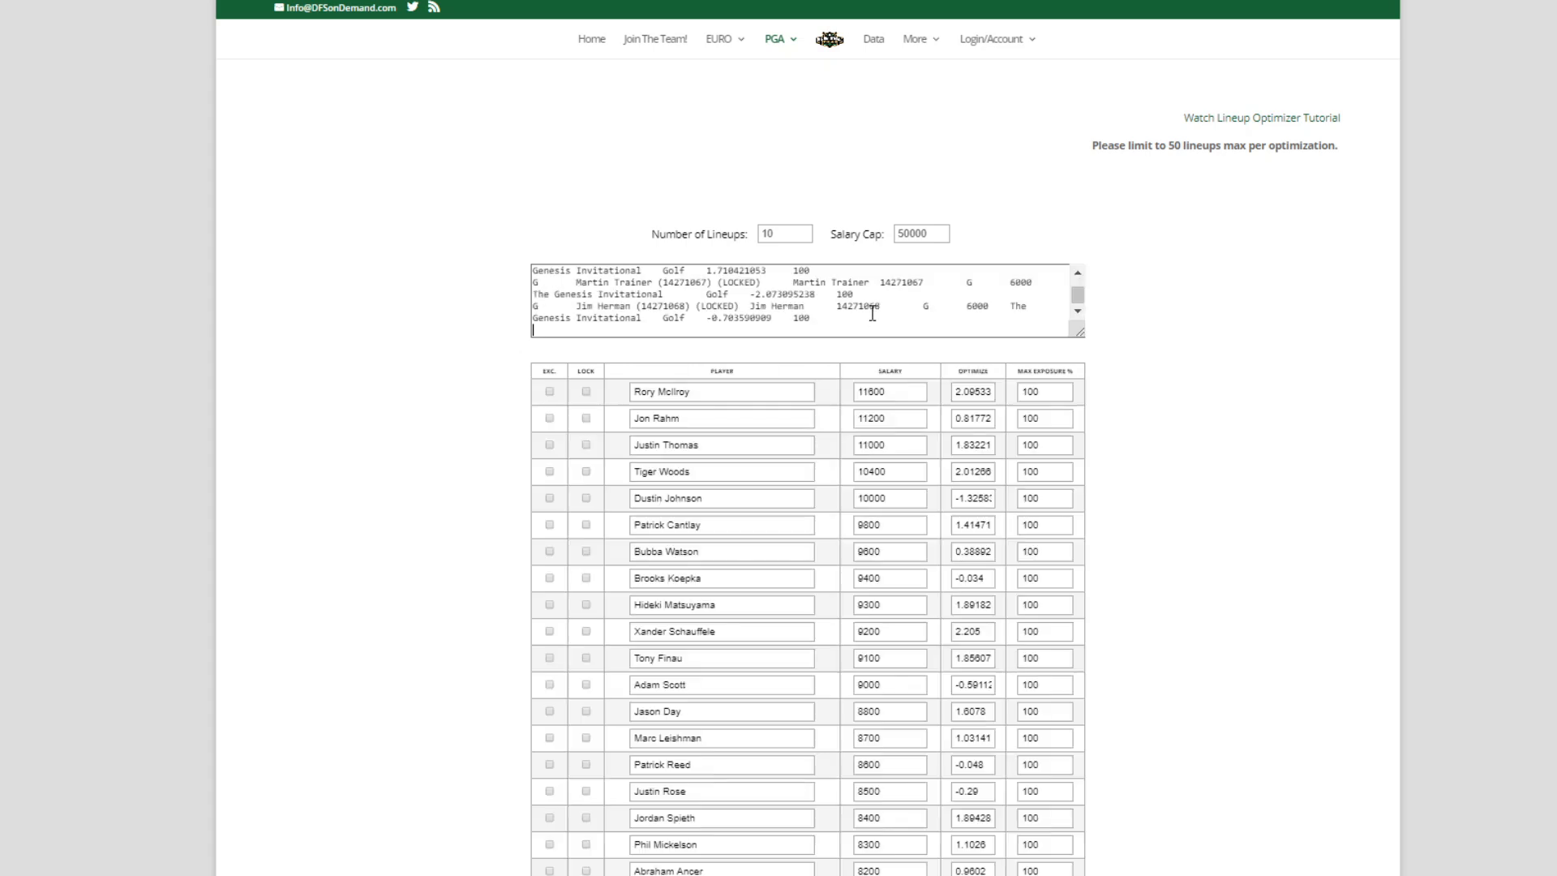
Optimize the lineups on the SG:T2G minus SG:PUTT values and return to the optimizer's lineup settings.
scroll(1237, 473, down, 20)
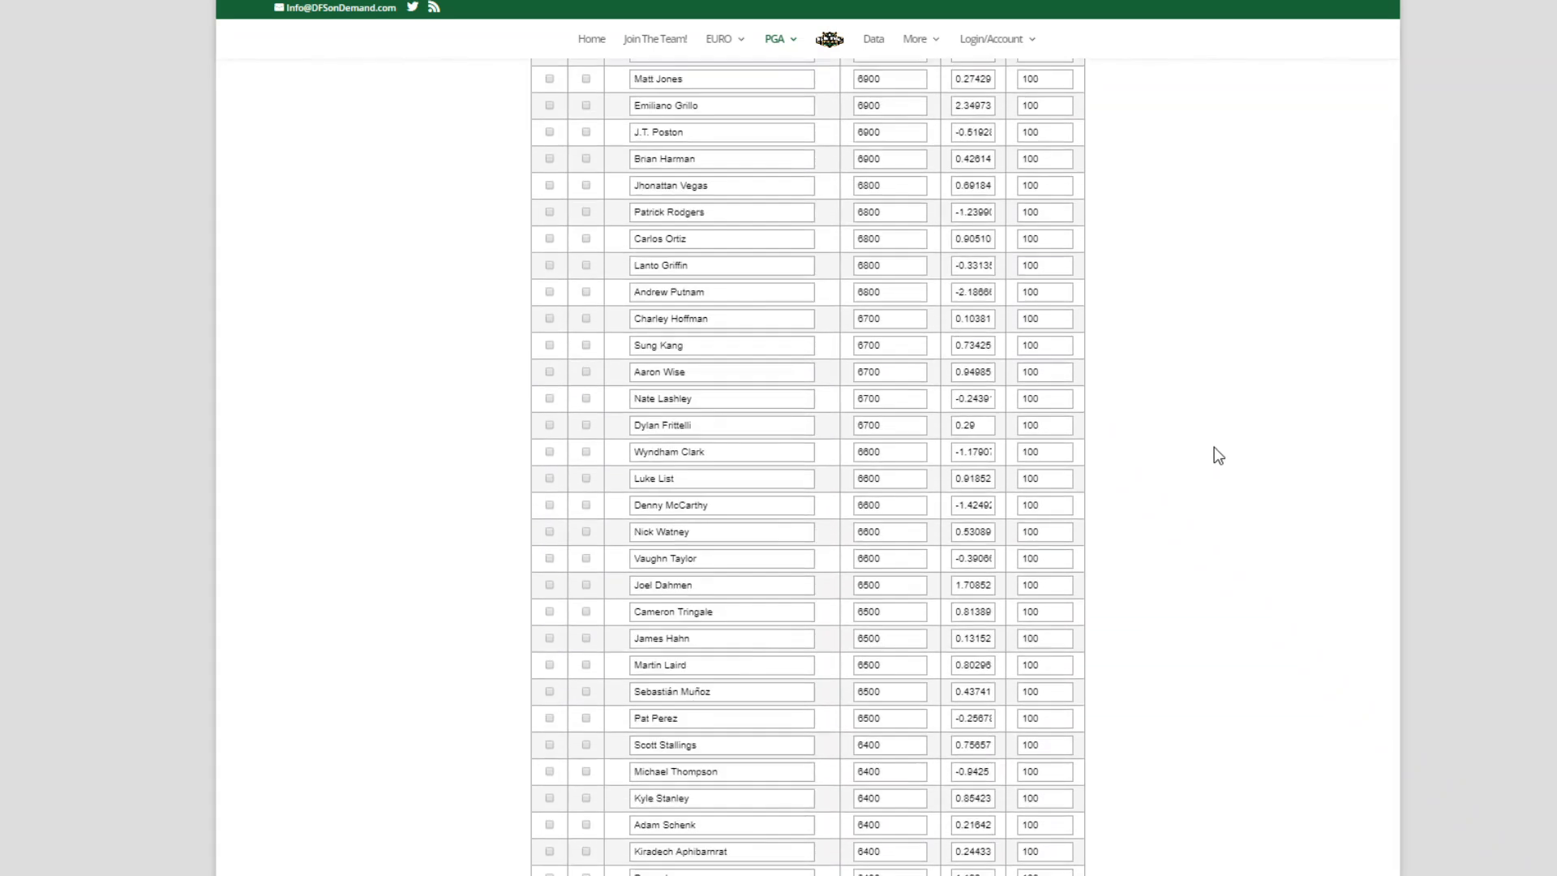
scroll(838, 348, up, 1)
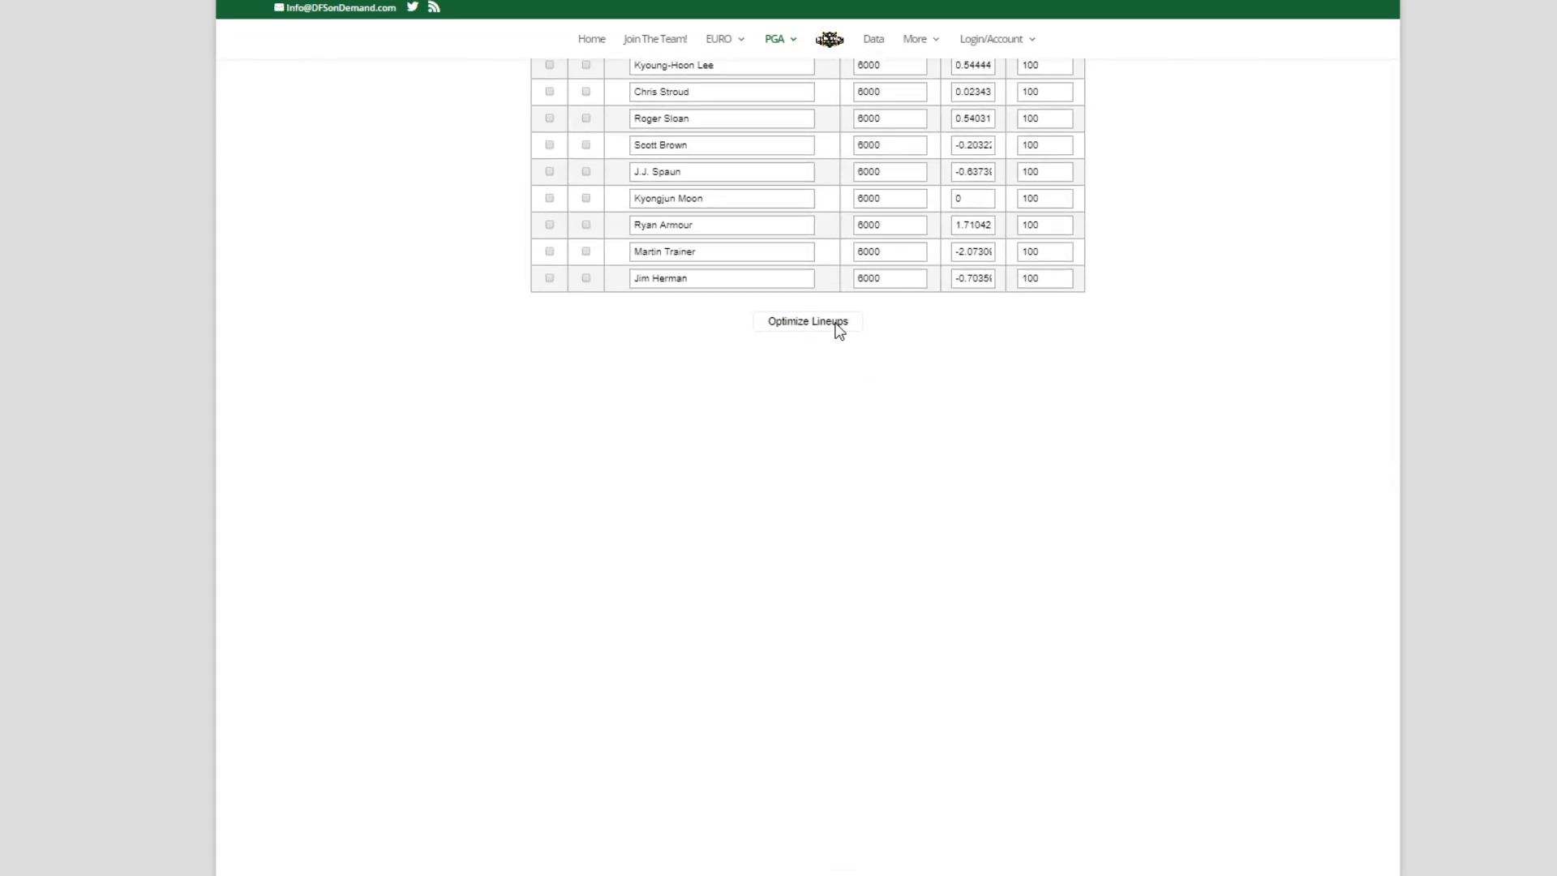
click(839, 322)
scroll(1101, 563, up, 20)
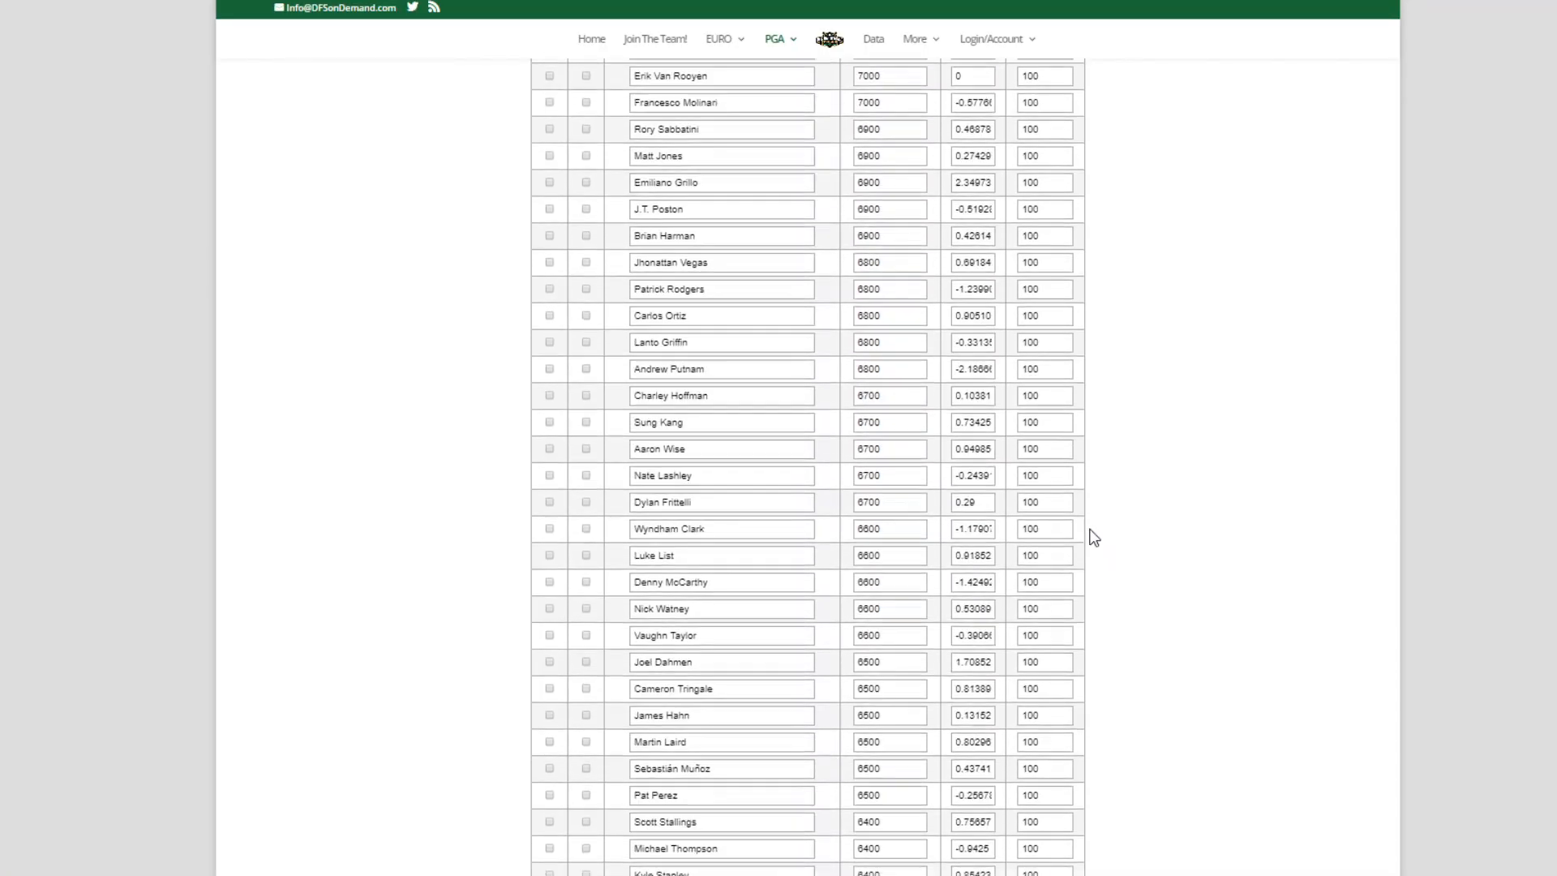
scroll(1093, 536, up, 15)
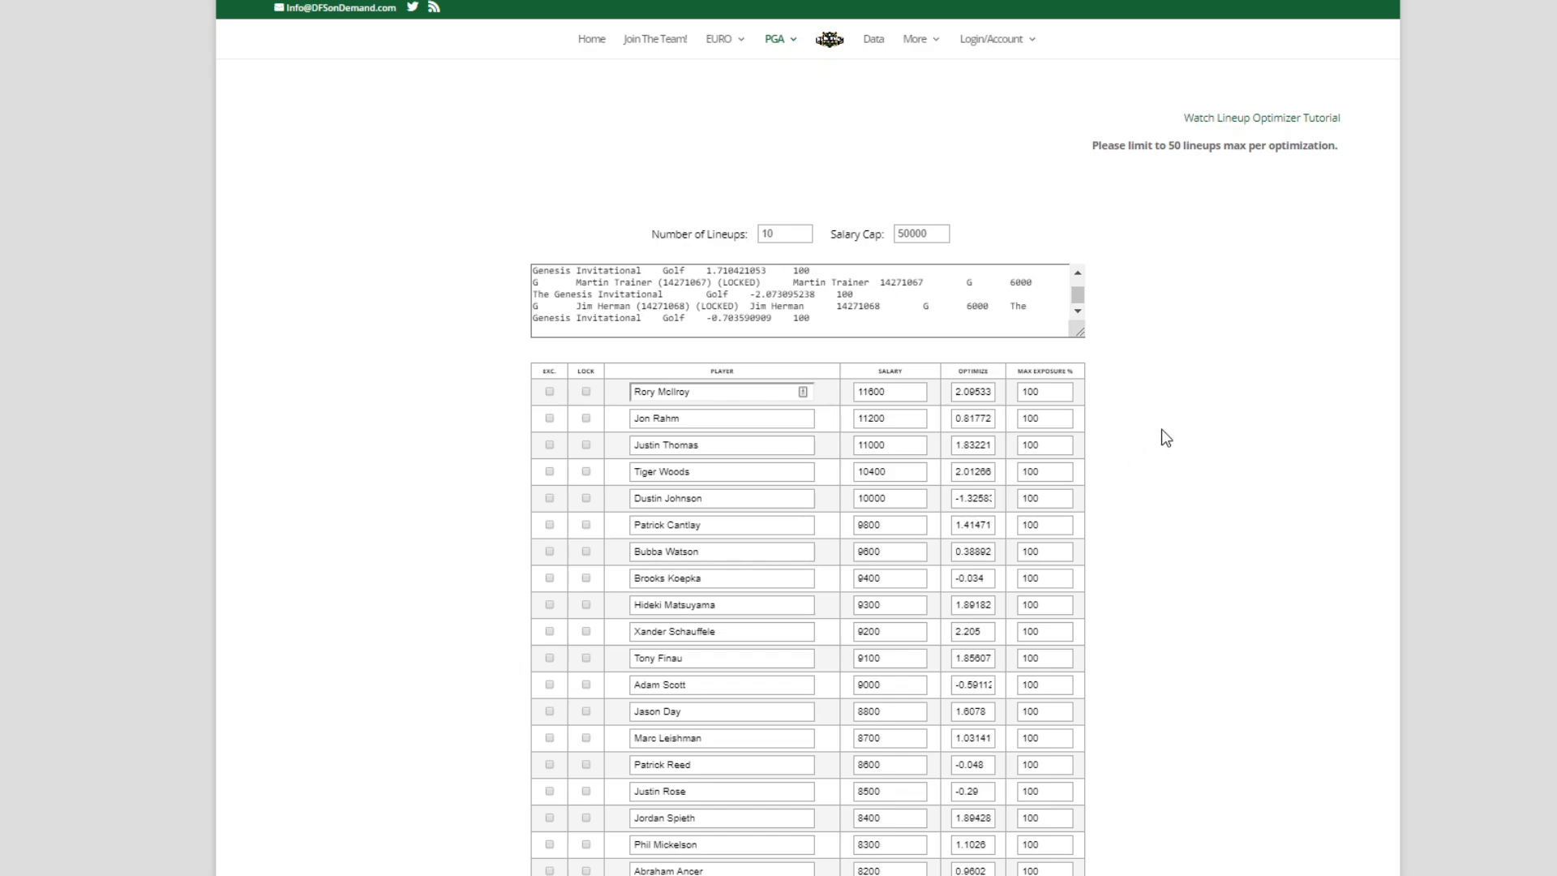
scroll(1178, 220, down, 1)
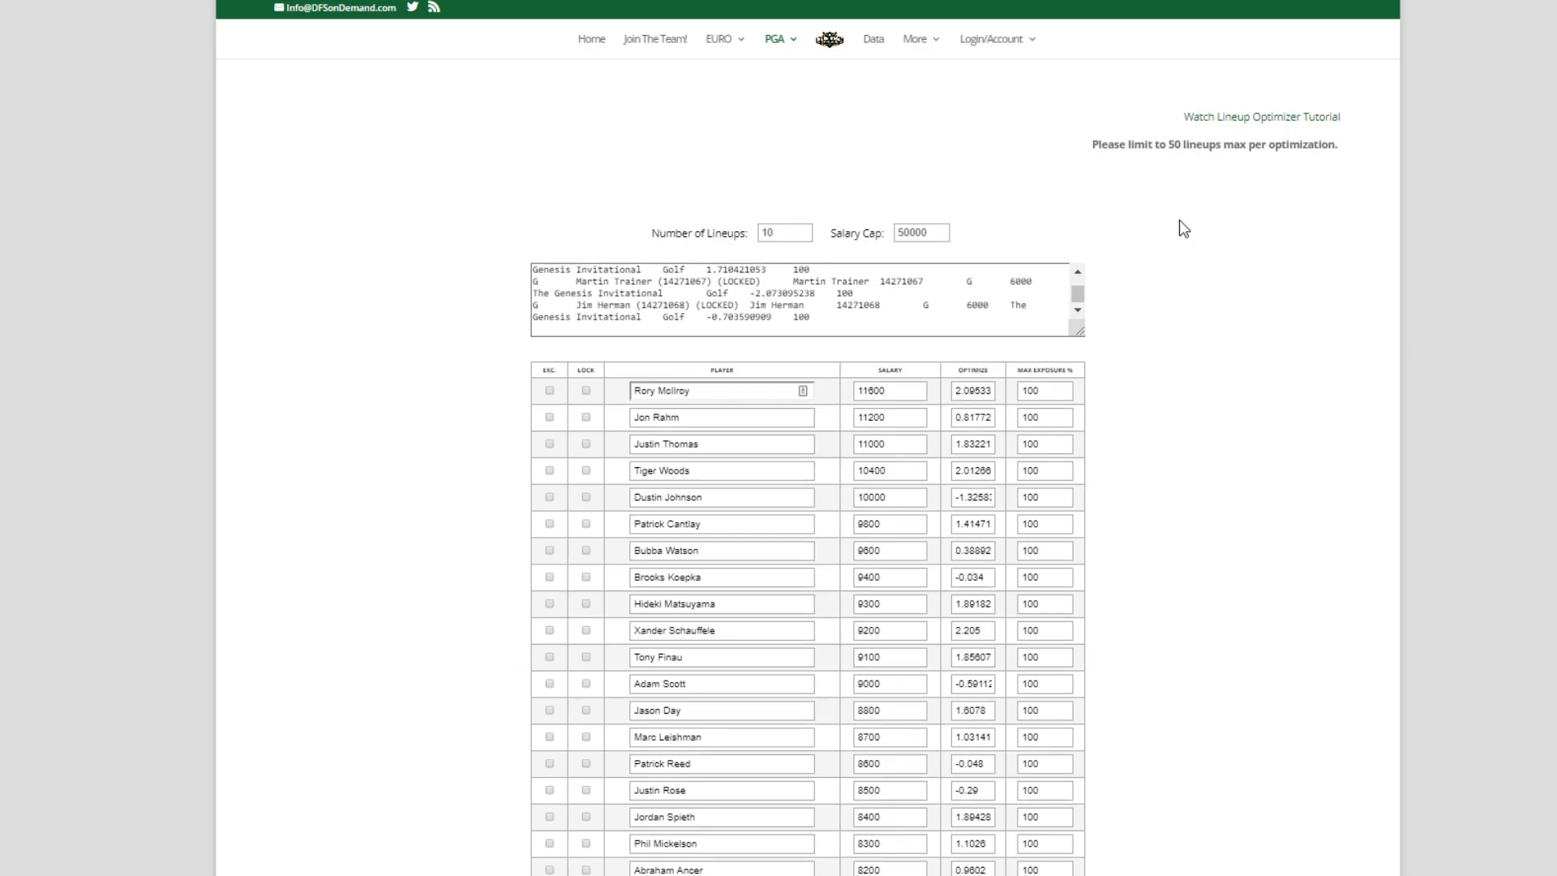